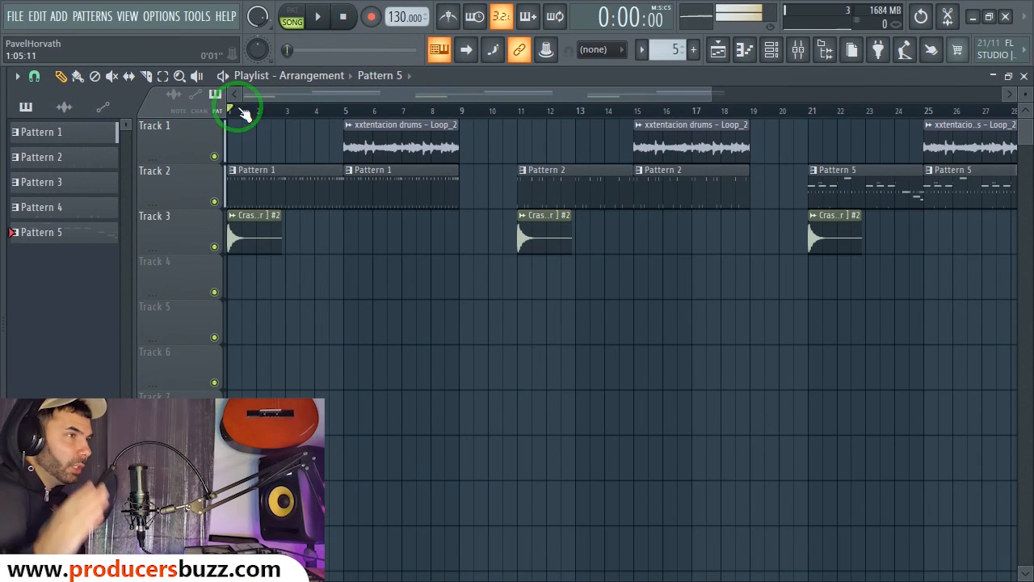
Step: Play the song and show Pattern 1's drum steps in a taller channel rack over the playlist
{"action": "left_click_drag", "start_coordinate": [714, 92], "coordinate": [719, 95]}
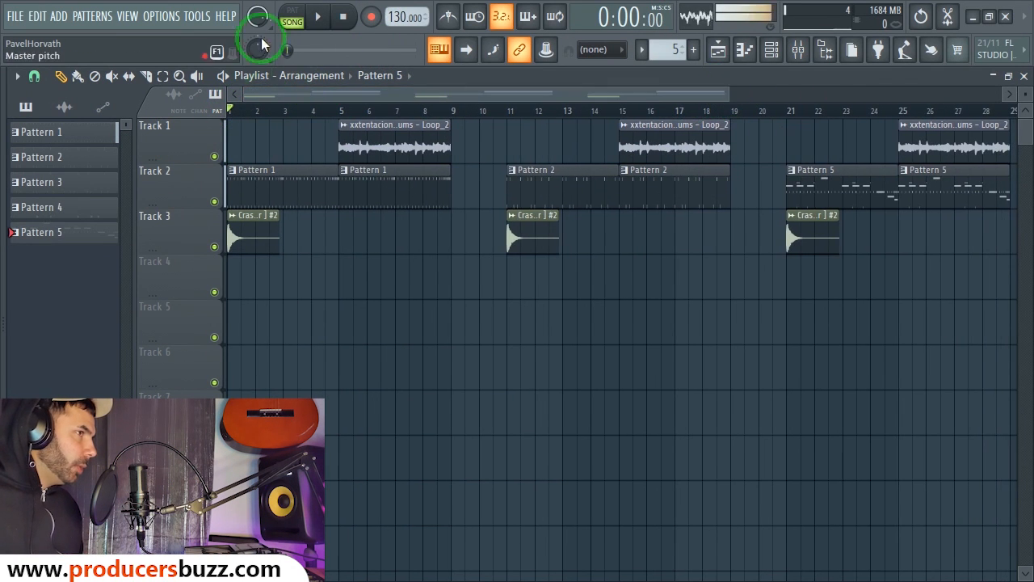
{"action": "left_click", "coordinate": [321, 19]}
{"action": "left_click", "coordinate": [295, 169]}
{"action": "left_click", "coordinate": [773, 50]}
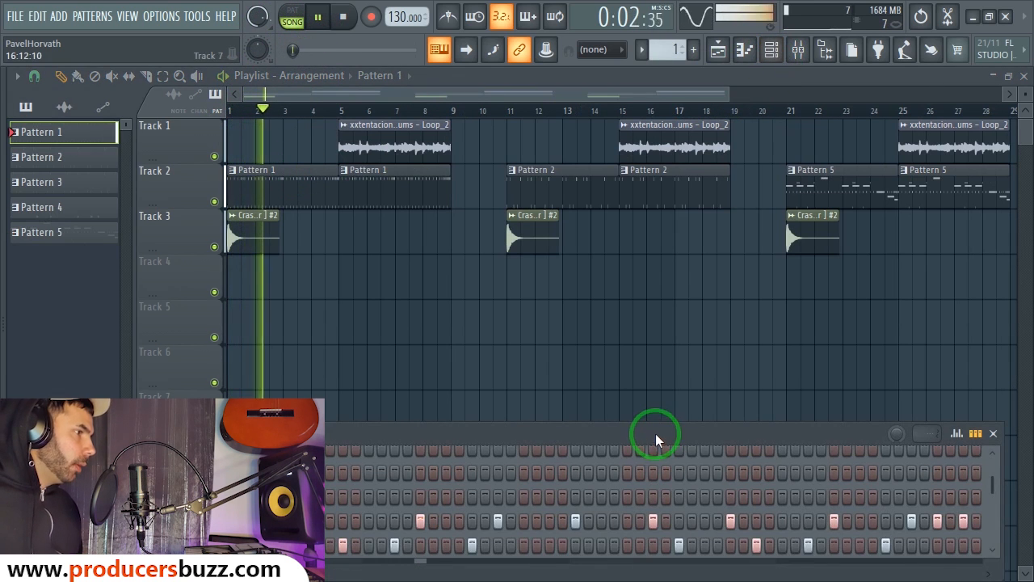
{"action": "left_click_drag", "start_coordinate": [656, 437], "coordinate": [690, 199]}
{"action": "left_click_drag", "start_coordinate": [653, 346], "coordinate": [630, 546]}
{"action": "left_click_drag", "start_coordinate": [765, 205], "coordinate": [740, 185]}
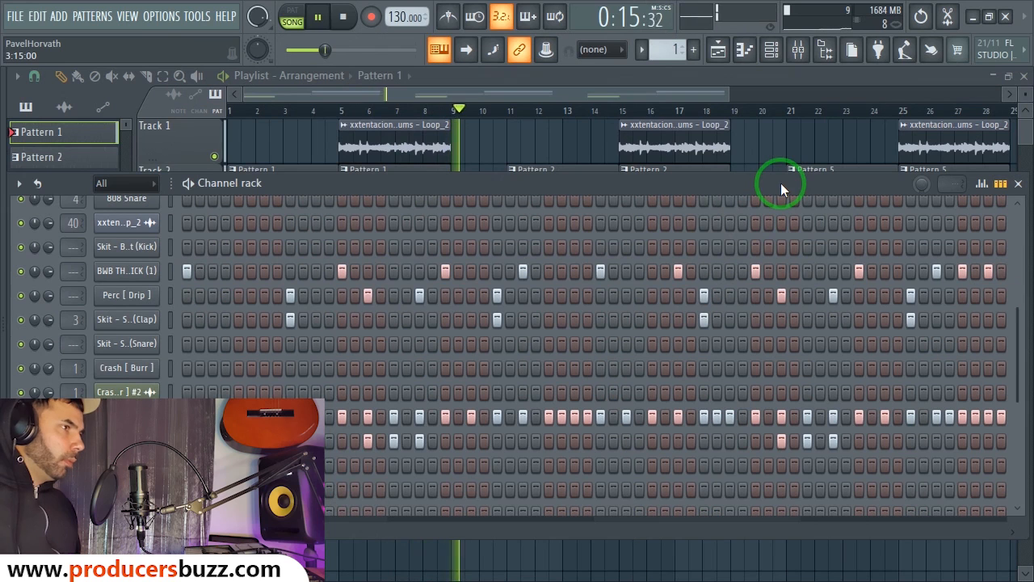
Step: Stop playback, jump to bar 11 and play Pattern 2's drum steps in the channel rack
{"action": "key", "text": "space"}
{"action": "left_click_drag", "start_coordinate": [583, 111], "coordinate": [509, 114]}
{"action": "left_click", "coordinate": [535, 172]}
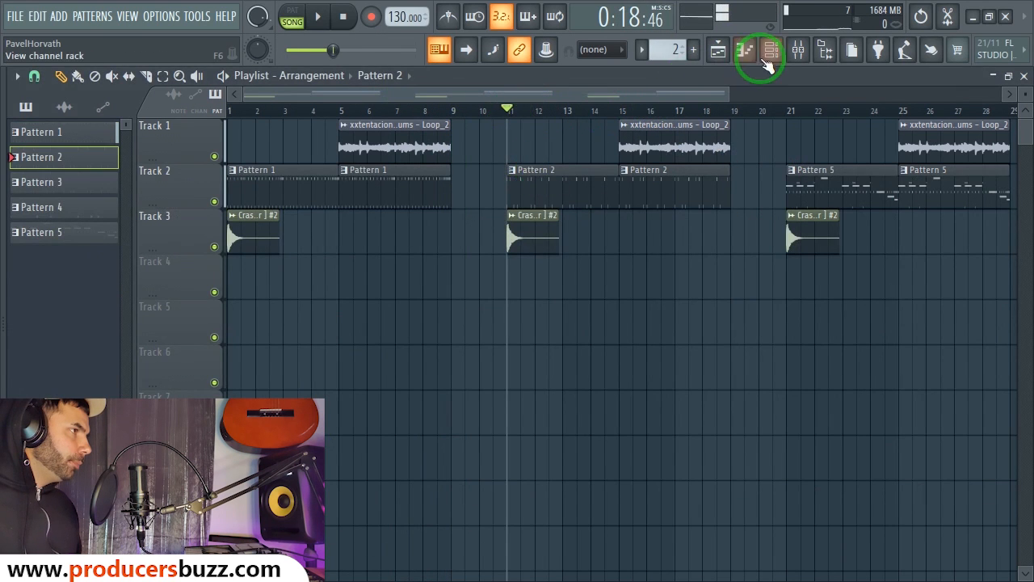
{"action": "left_click", "coordinate": [770, 50]}
{"action": "left_click_drag", "start_coordinate": [643, 181], "coordinate": [646, 171]}
{"action": "key", "text": "space"}
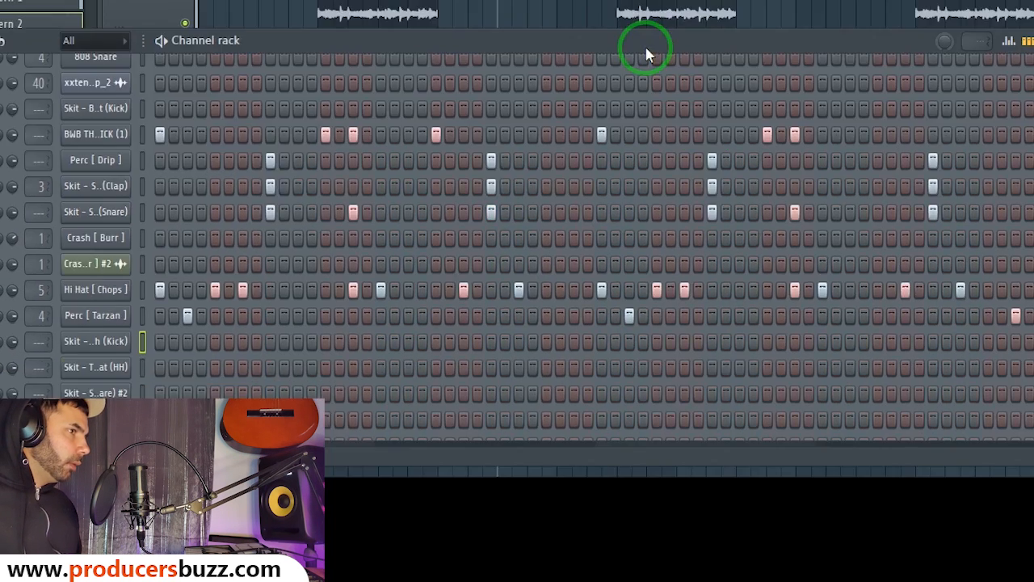
{"action": "left_click_drag", "start_coordinate": [637, 46], "coordinate": [589, 50]}
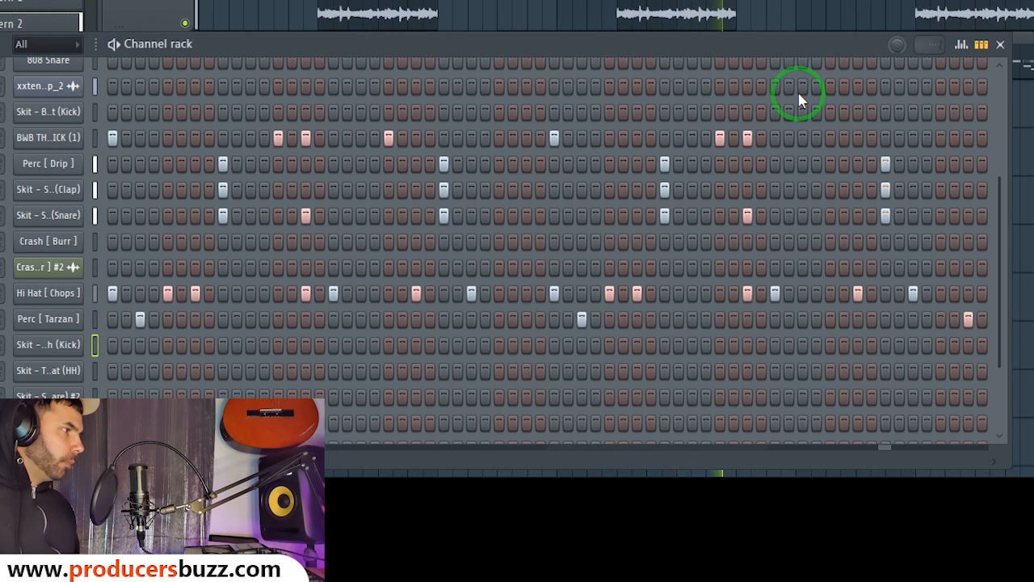
Step: Move to bar 21 and show Pattern 5's drum steps, extended to reveal every channel
{"action": "key", "text": "space"}
{"action": "left_click", "coordinate": [680, 97]}
{"action": "left_click_drag", "start_coordinate": [722, 98], "coordinate": [875, 99]}
{"action": "left_click", "coordinate": [536, 110]}
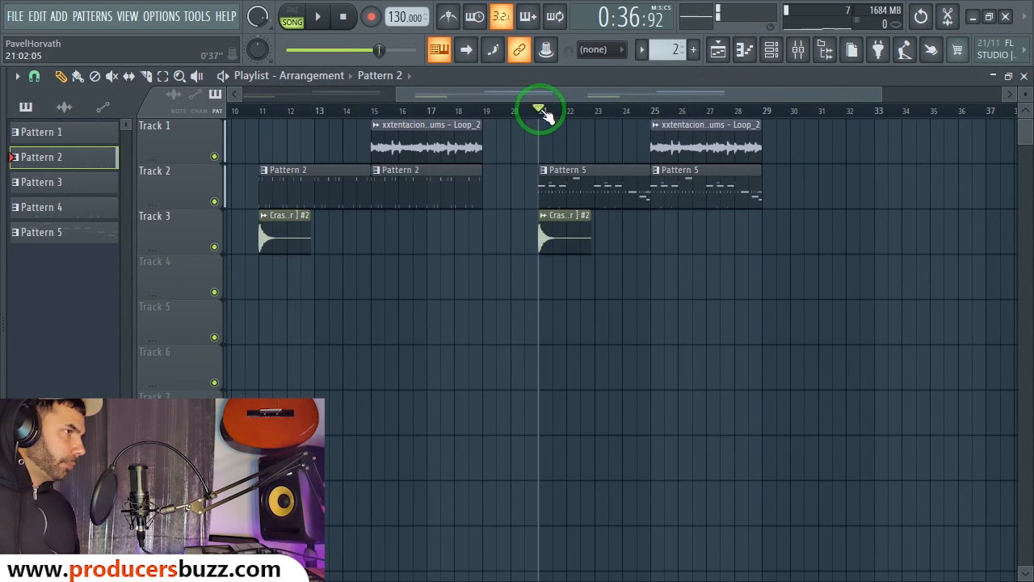
{"action": "left_click", "coordinate": [607, 173]}
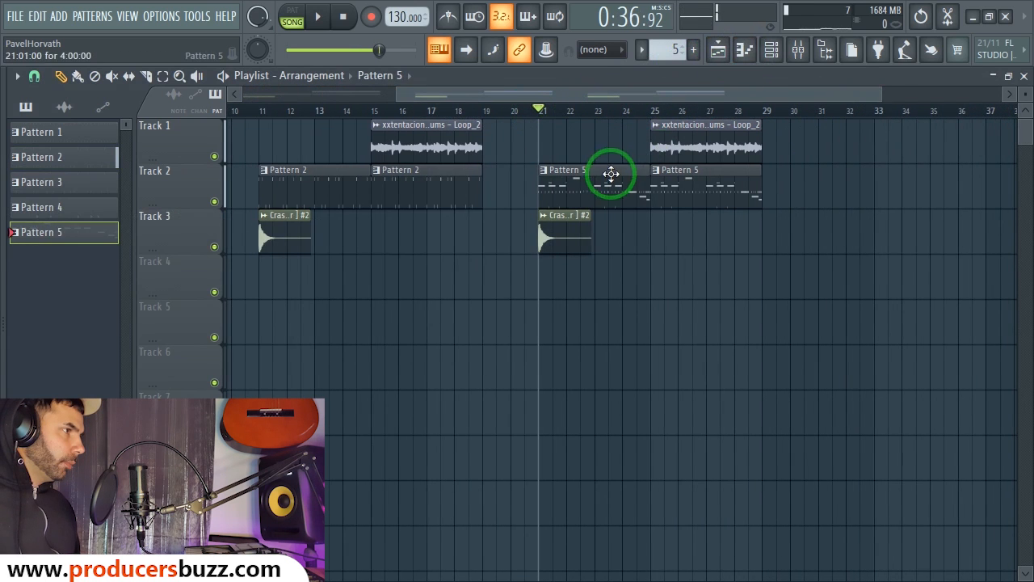
{"action": "left_click", "coordinate": [771, 53]}
{"action": "left_click_drag", "start_coordinate": [653, 178], "coordinate": [670, 97]}
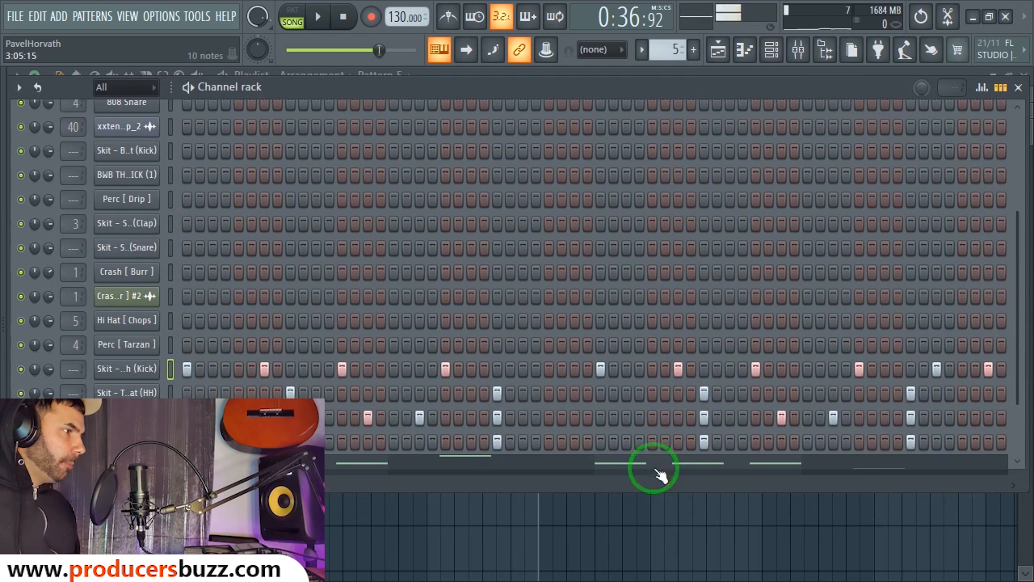
{"action": "left_click_drag", "start_coordinate": [651, 492], "coordinate": [646, 575]}
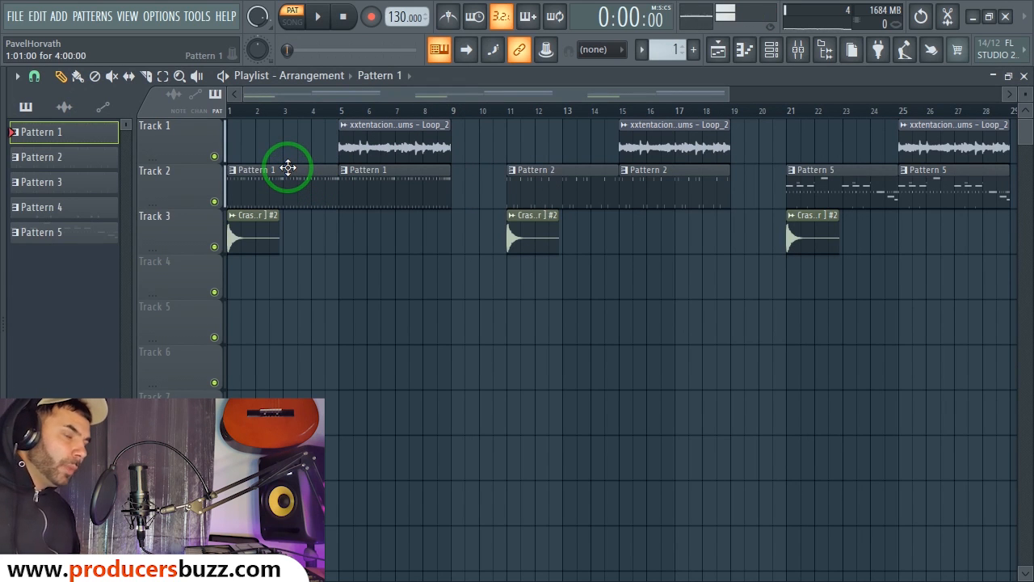
Step: Play the arrangement from bar 5, then stop it
{"action": "left_click", "coordinate": [358, 153]}
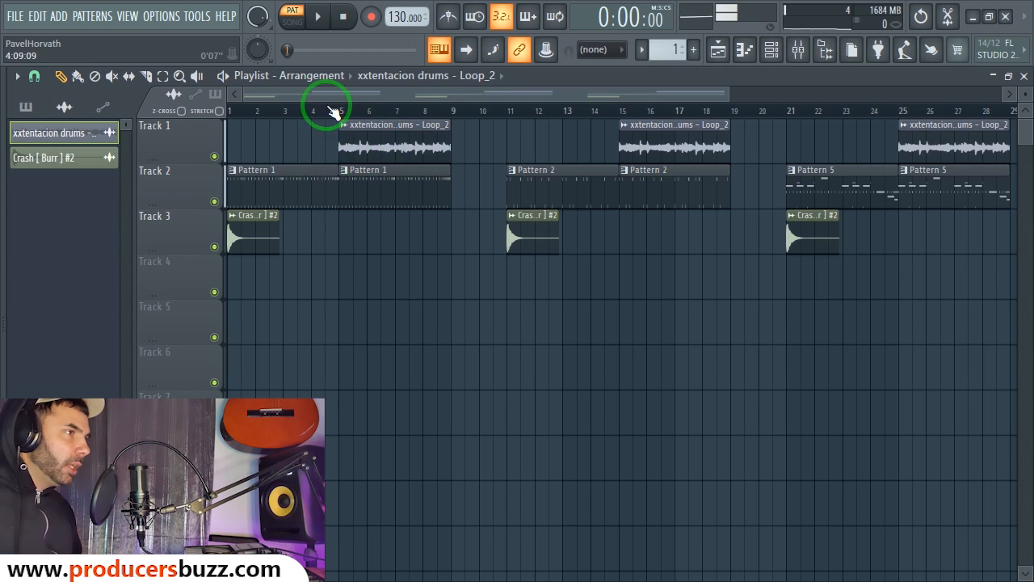
{"action": "left_click", "coordinate": [338, 111]}
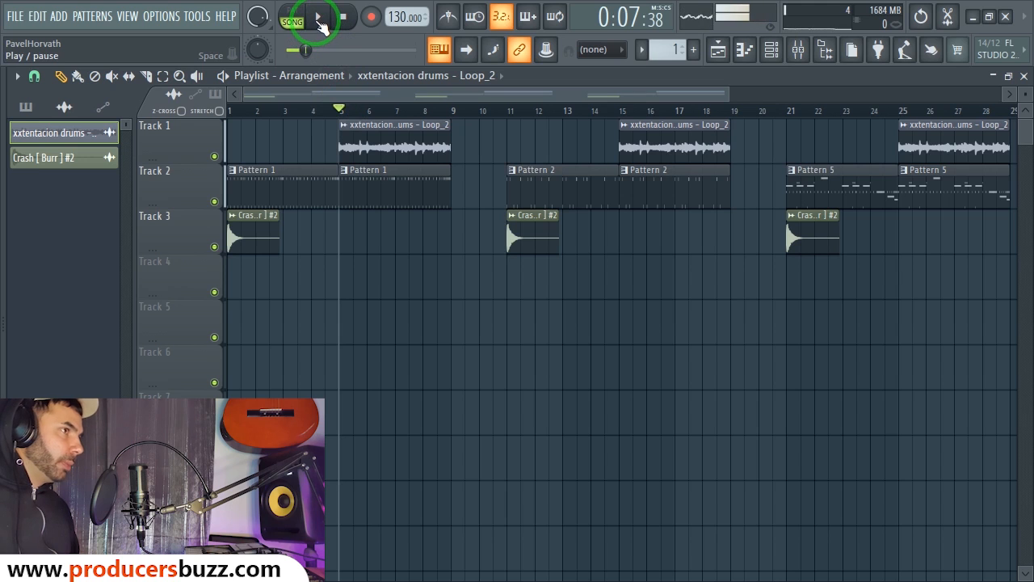
{"action": "left_click", "coordinate": [320, 22]}
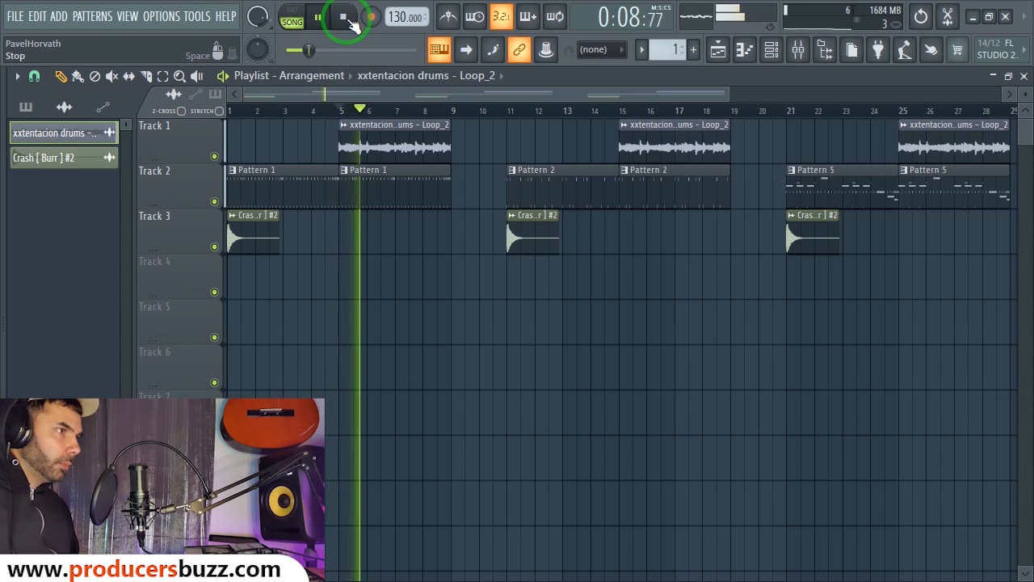
{"action": "left_click", "coordinate": [351, 18]}
Step: Switch to pattern mode on Pattern 1 and show its drum steps
{"action": "left_click", "coordinate": [280, 170]}
{"action": "left_click", "coordinate": [292, 16]}
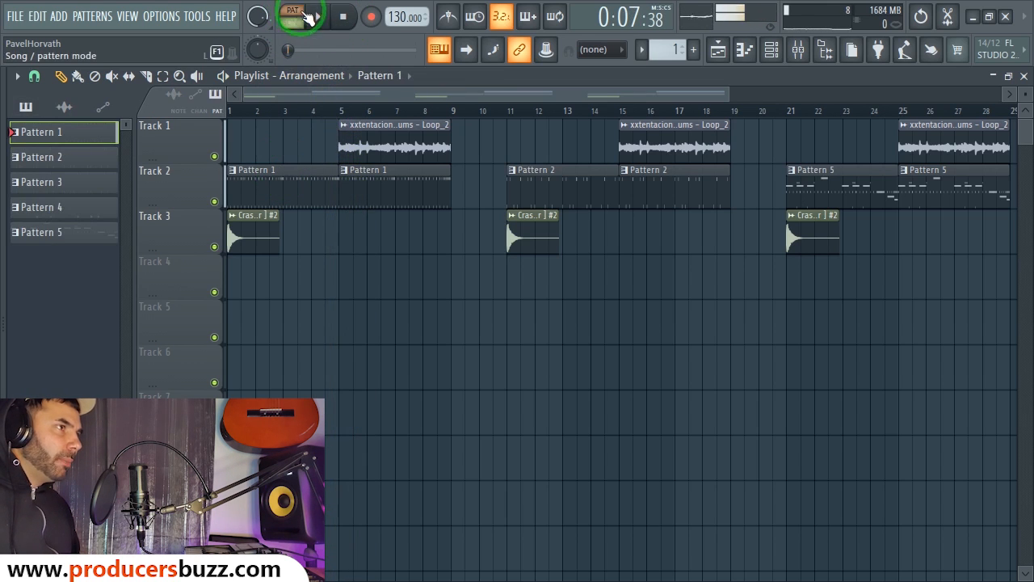
{"action": "left_click", "coordinate": [772, 51]}
Step: Preview the 808 Snare, Perc [ Drip ] and neighbouring channel samples
{"action": "left_click", "coordinate": [723, 228]}
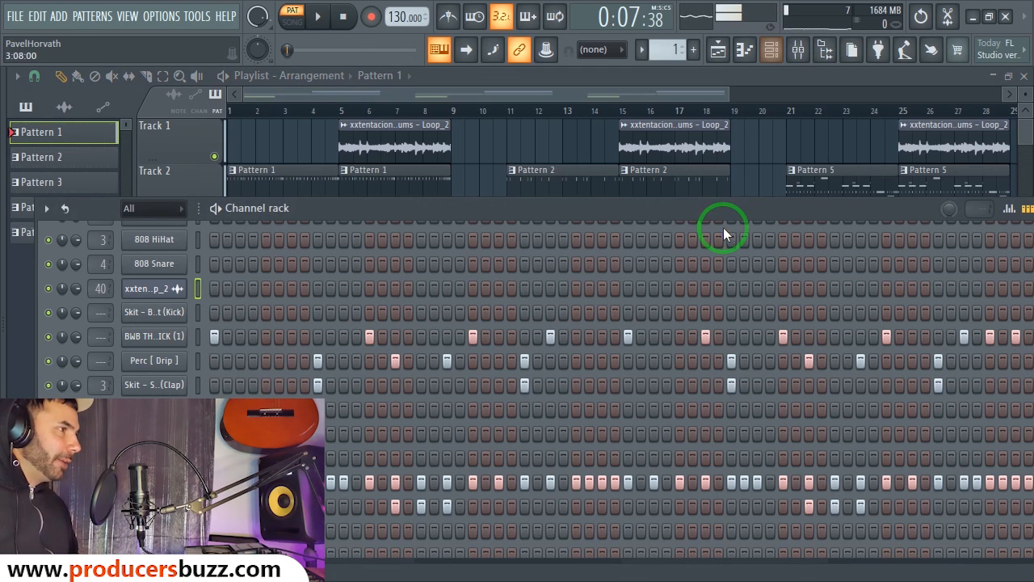
{"action": "left_click", "coordinate": [154, 231]}
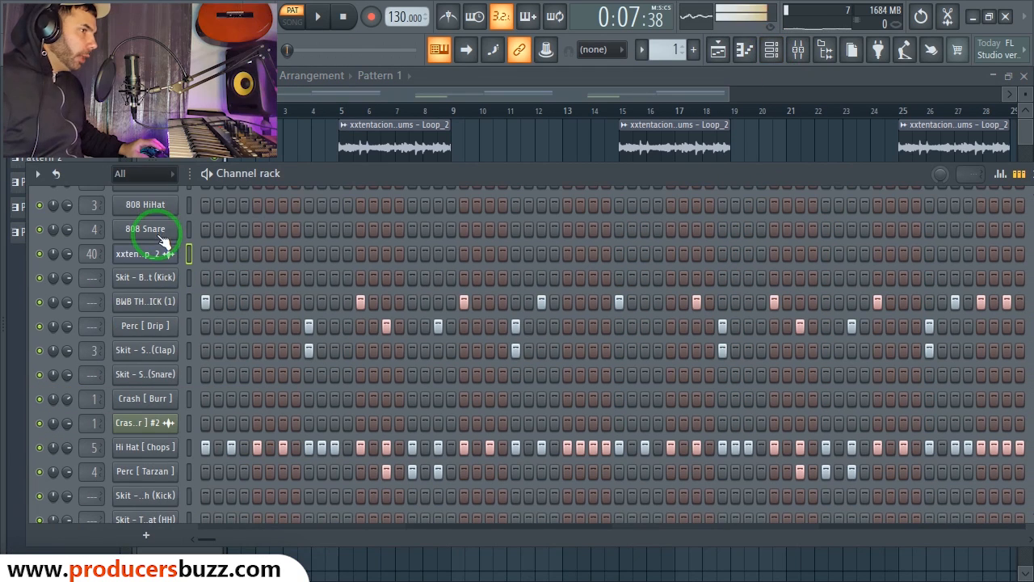
{"action": "left_click", "coordinate": [161, 300]}
{"action": "left_click", "coordinate": [157, 324]}
{"action": "left_click", "coordinate": [160, 304]}
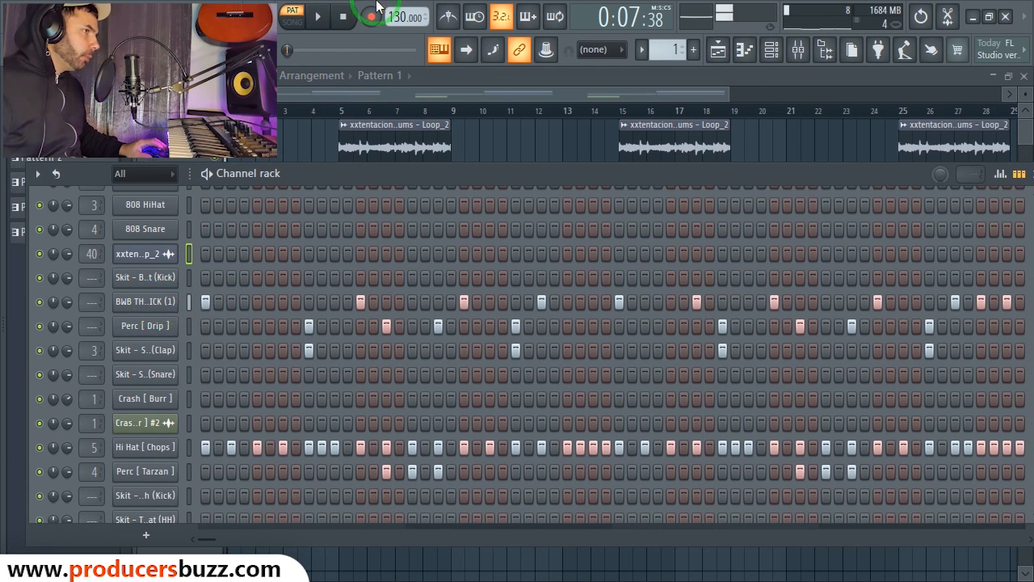
Step: Play Pattern 1 with the metronome on, then stop and open the Perc [ Drip ] channel settings
{"action": "left_click", "coordinate": [314, 21]}
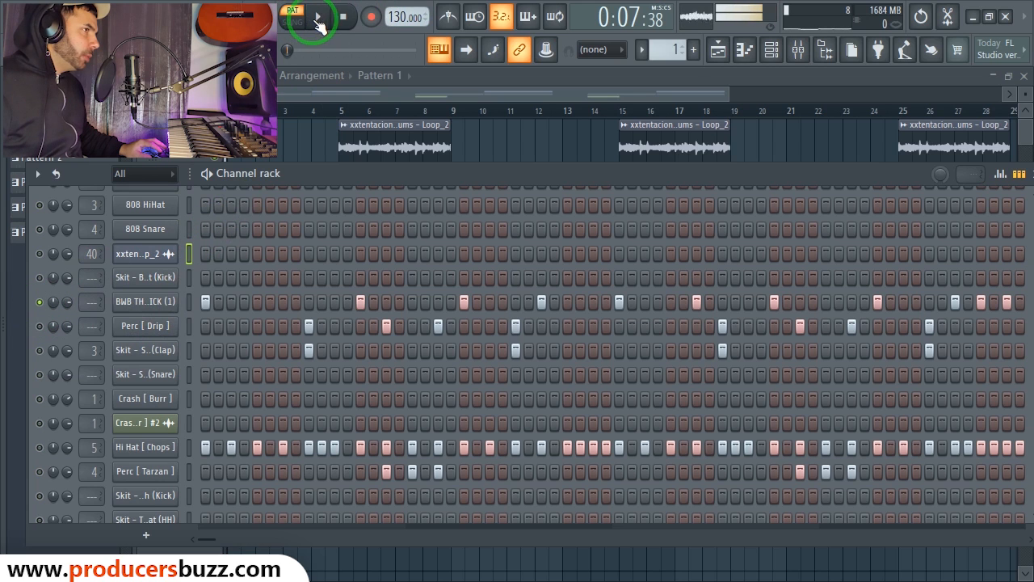
{"action": "left_click", "coordinate": [316, 21]}
{"action": "left_click_drag", "start_coordinate": [438, 177], "coordinate": [408, 73]}
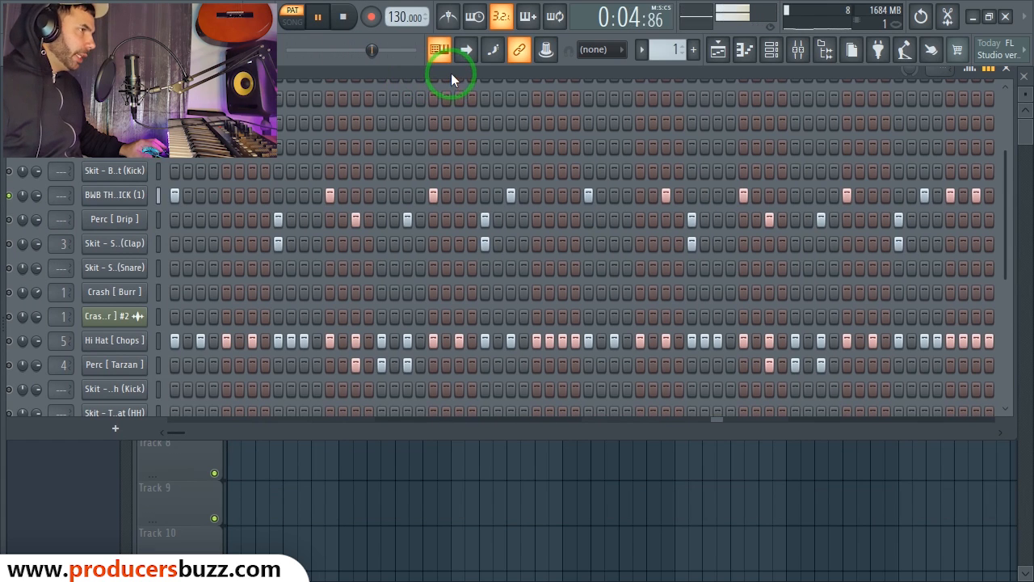
{"action": "left_click", "coordinate": [353, 339]}
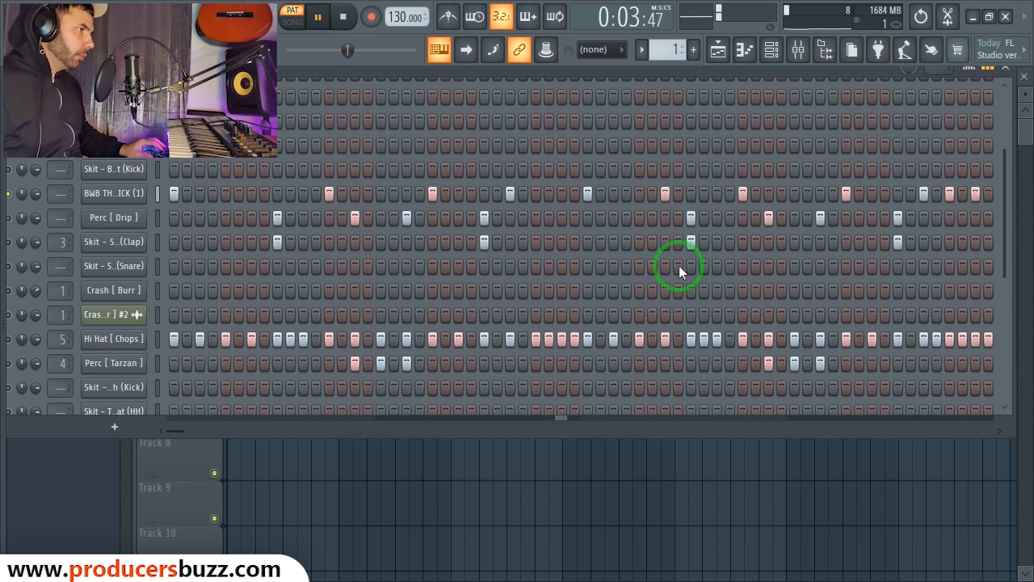
{"action": "left_click", "coordinate": [456, 21]}
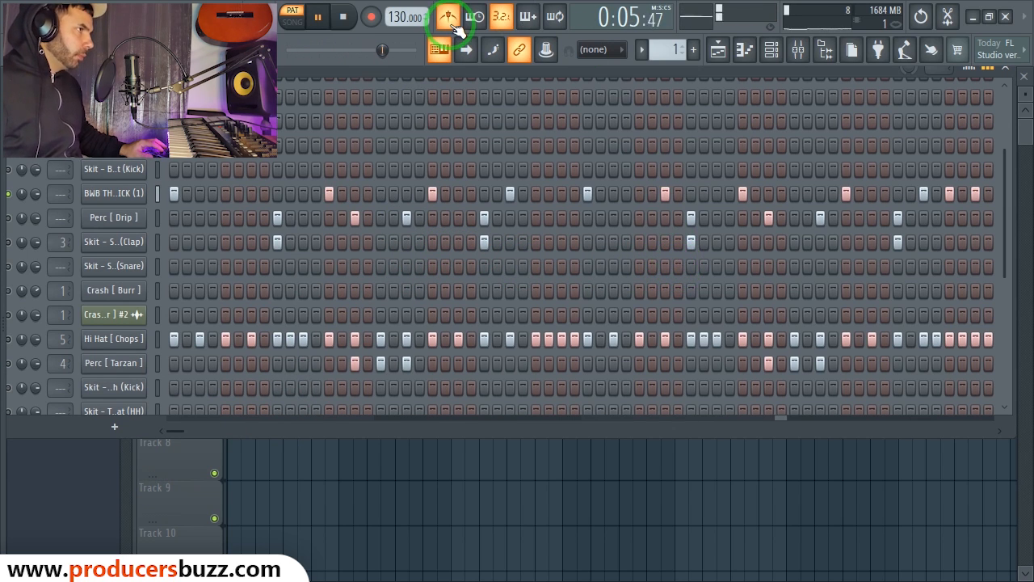
{"action": "key", "text": "space"}
{"action": "left_click", "coordinate": [113, 218]}
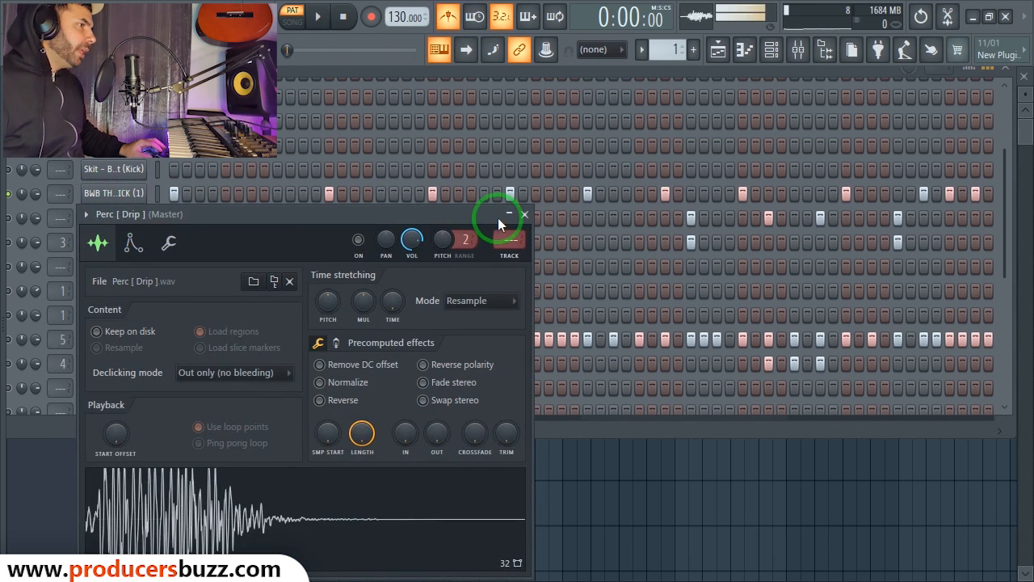
Step: Close the Perc [ Drip ] settings and preview the clap sample
{"action": "left_click", "coordinate": [524, 214]}
{"action": "left_click", "coordinate": [16, 219]}
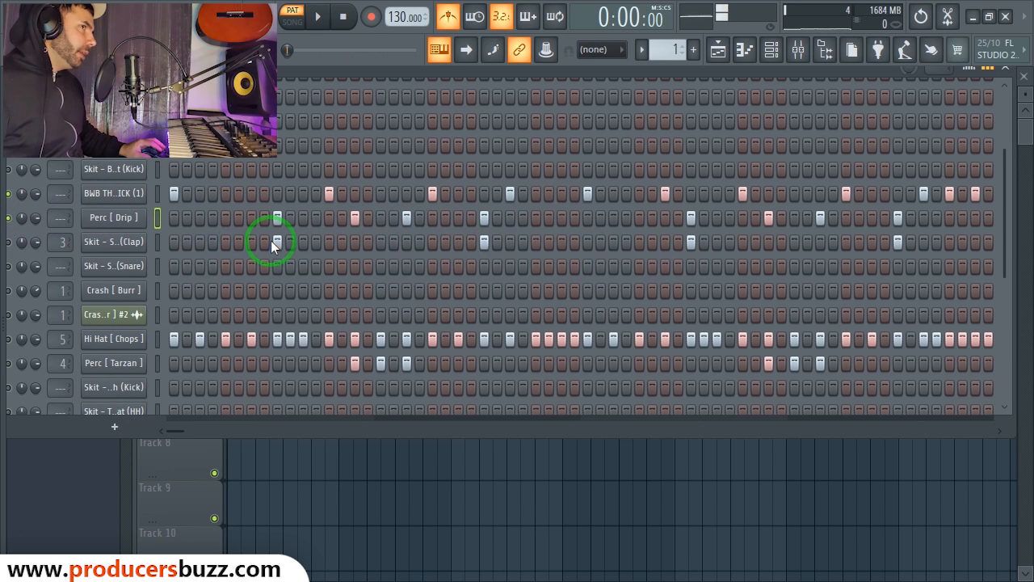
{"action": "left_click", "coordinate": [122, 249]}
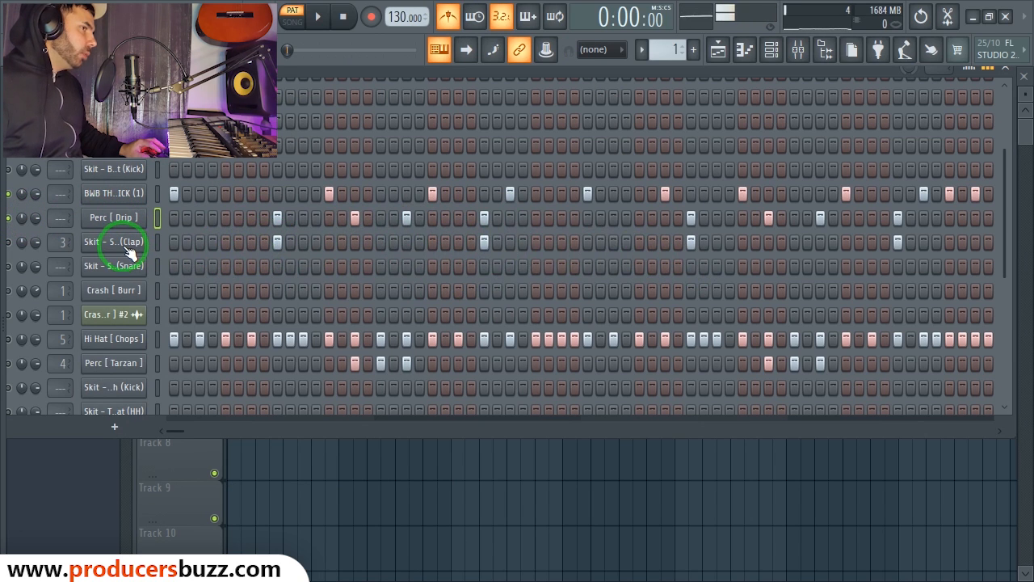
Step: Play Pattern 1 with the metronome switched off, then stop playback
{"action": "key", "text": "space"}
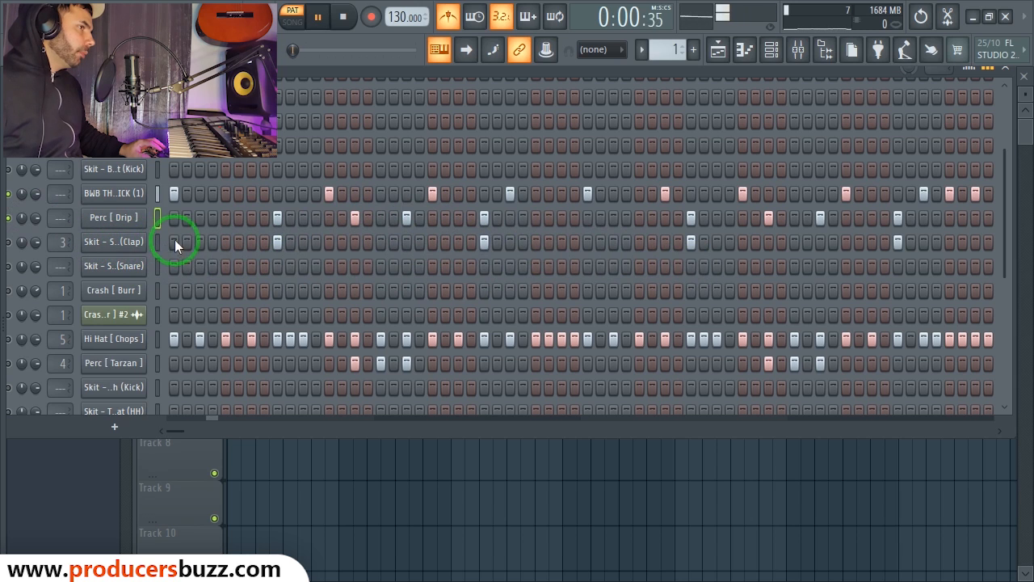
{"action": "left_click", "coordinate": [448, 18]}
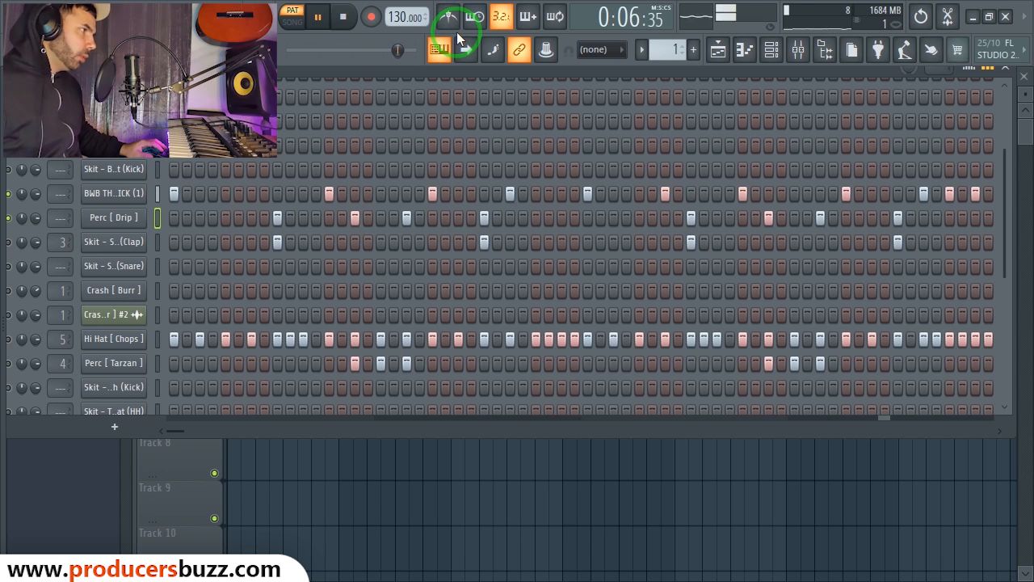
{"action": "key", "text": "space"}
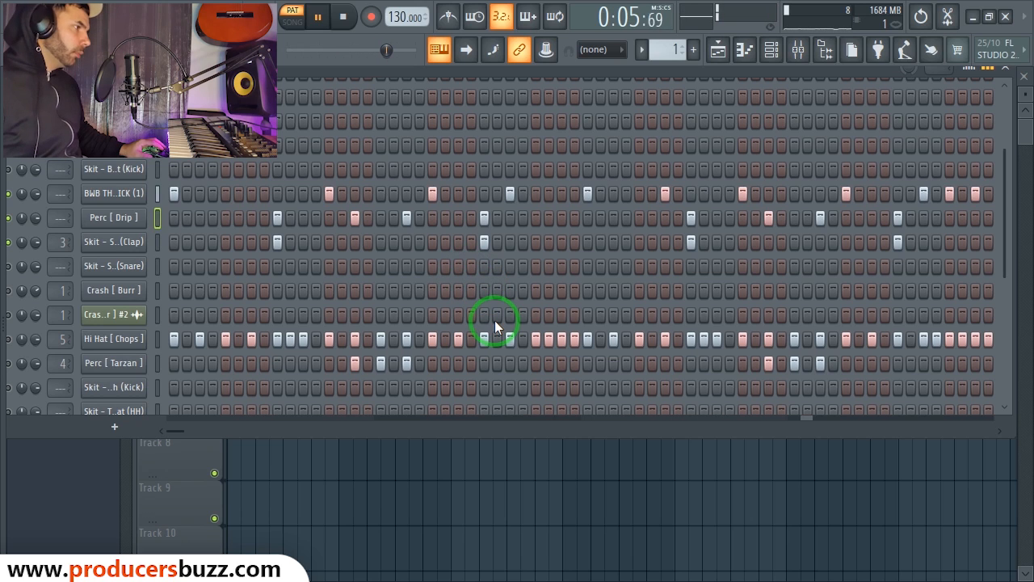
{"action": "key", "text": "space"}
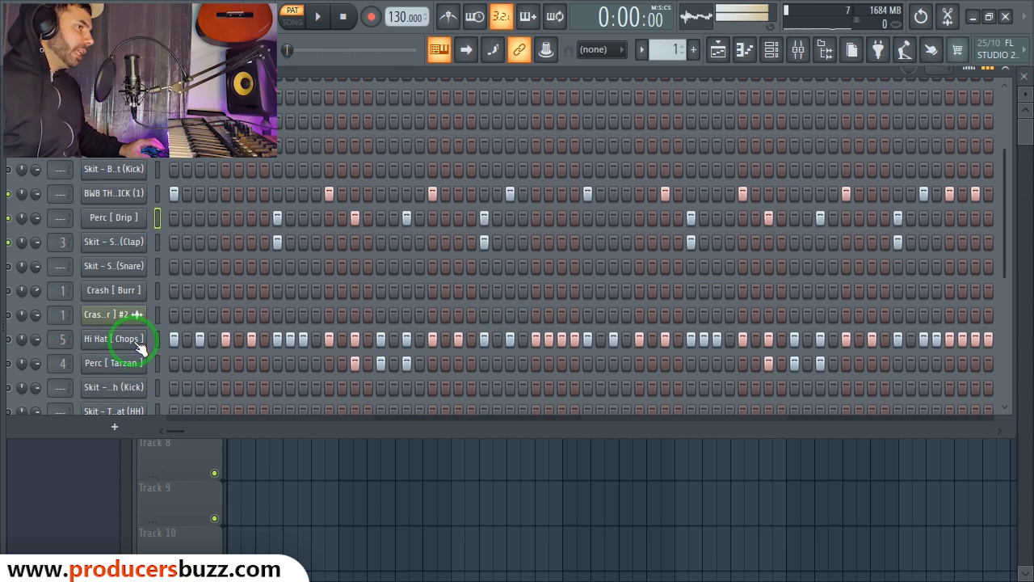
{"action": "right_click", "coordinate": [135, 349]}
{"action": "left_click", "coordinate": [208, 339]}
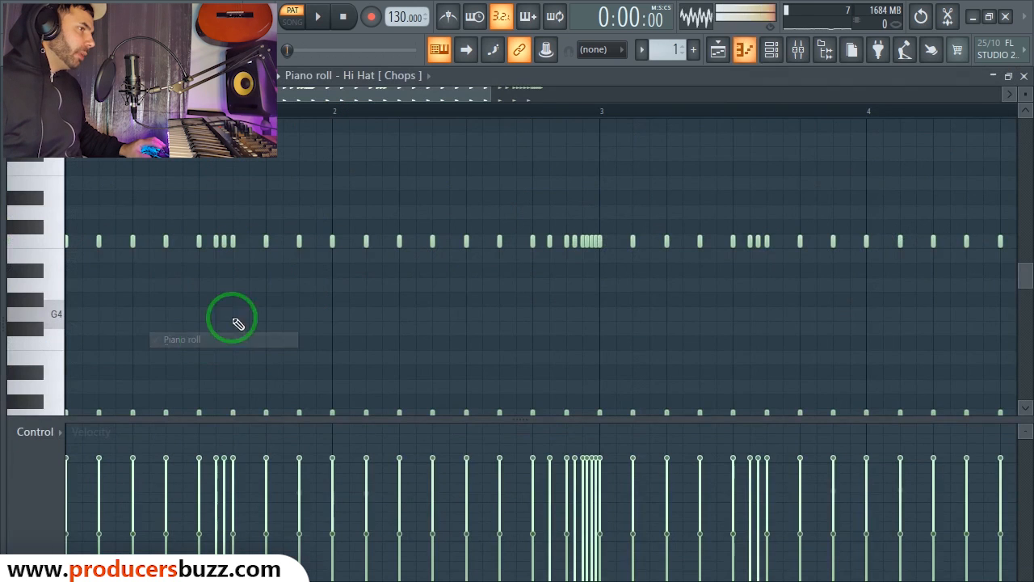
{"action": "left_click_drag", "start_coordinate": [490, 95], "coordinate": [628, 105]}
{"action": "scroll", "coordinate": [749, 226], "scroll_direction": "down", "scroll_amount": 2}
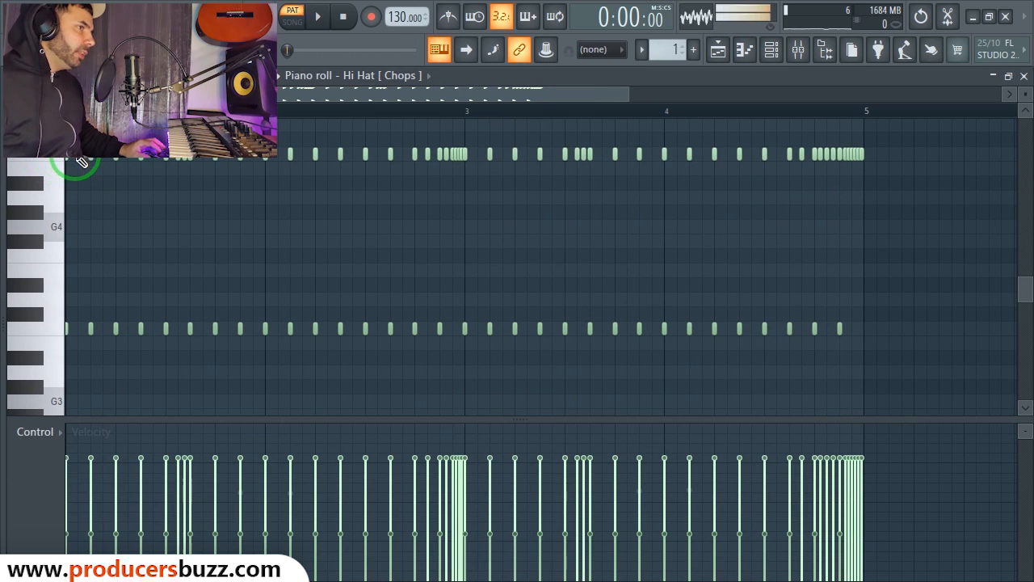
{"action": "left_click", "coordinate": [1024, 75]}
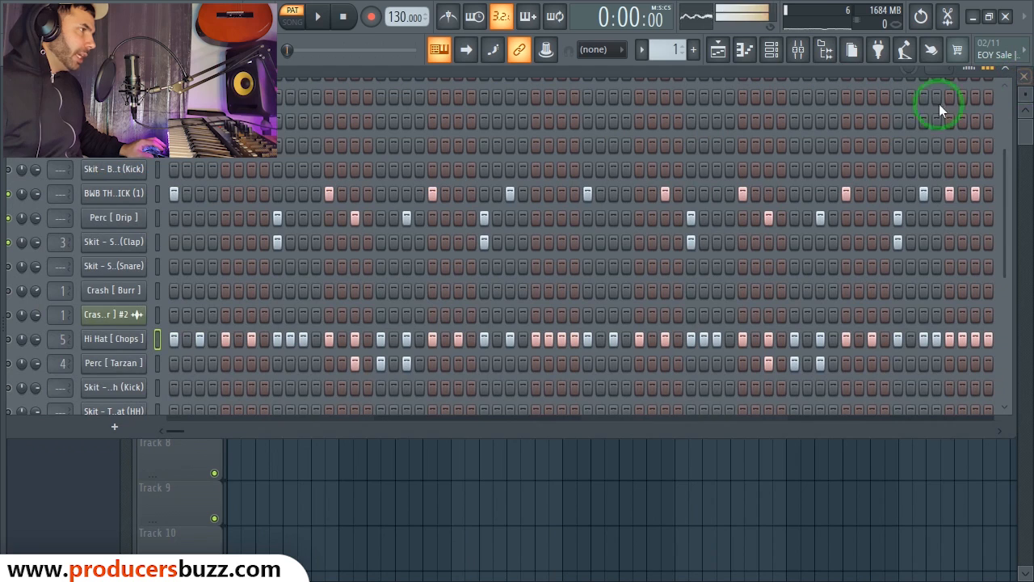
{"action": "right_click", "coordinate": [121, 338]}
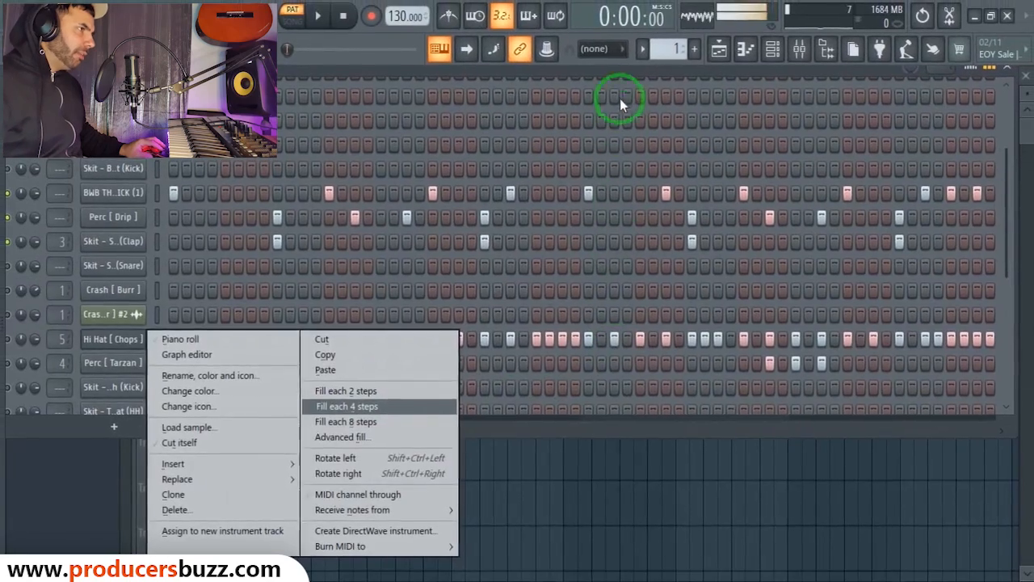
{"action": "left_click", "coordinate": [619, 99]}
{"action": "scroll", "coordinate": [159, 387], "scroll_direction": "down", "scroll_amount": 3}
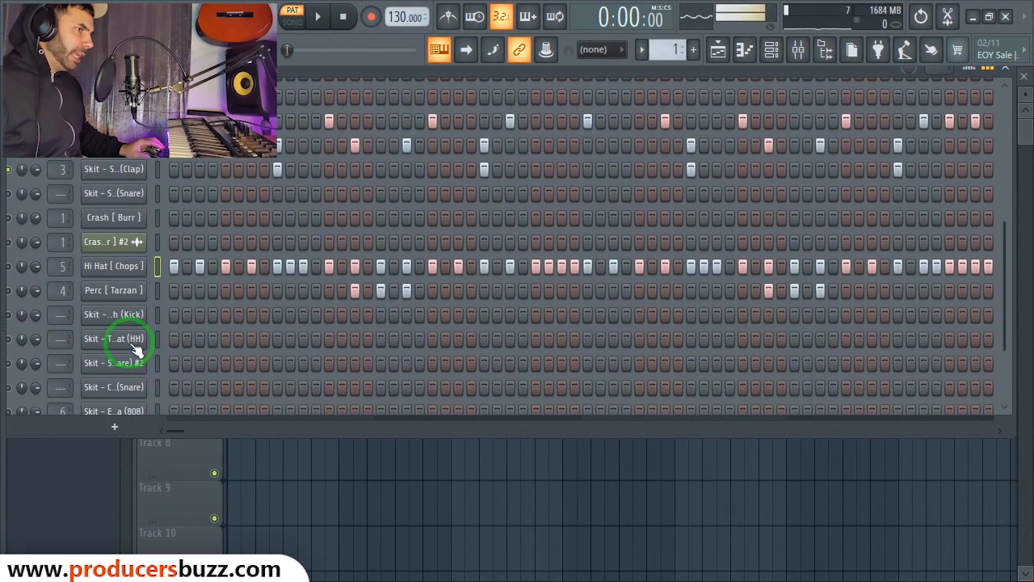
{"action": "right_click", "coordinate": [134, 339]}
{"action": "left_click", "coordinate": [358, 392]}
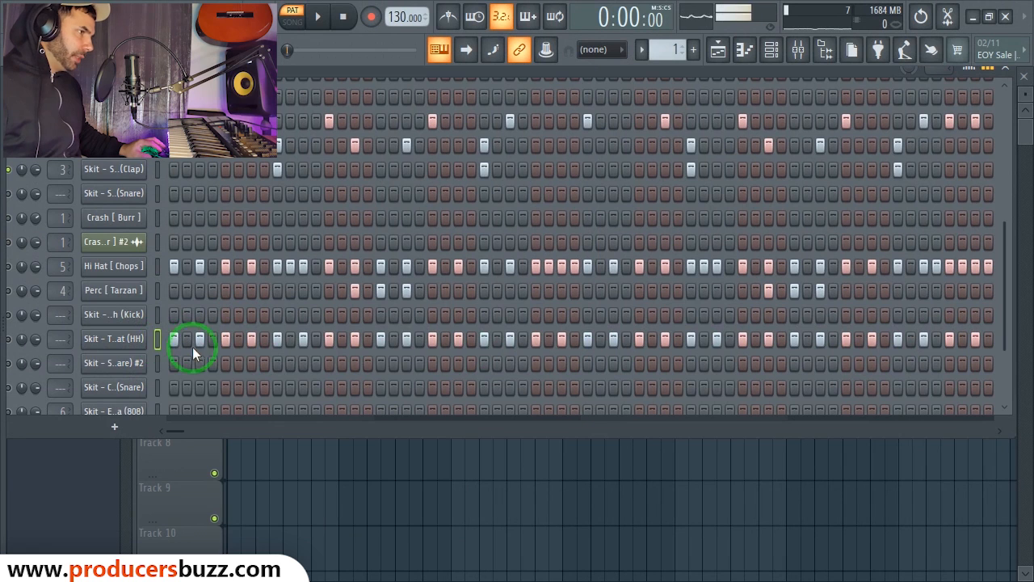
{"action": "right_click", "coordinate": [132, 343]}
{"action": "left_click", "coordinate": [348, 342]}
Step: Open Hi Hat [Chops] in the piano roll, clone the bottom-row notes, then delete the copies
{"action": "right_click", "coordinate": [130, 269]}
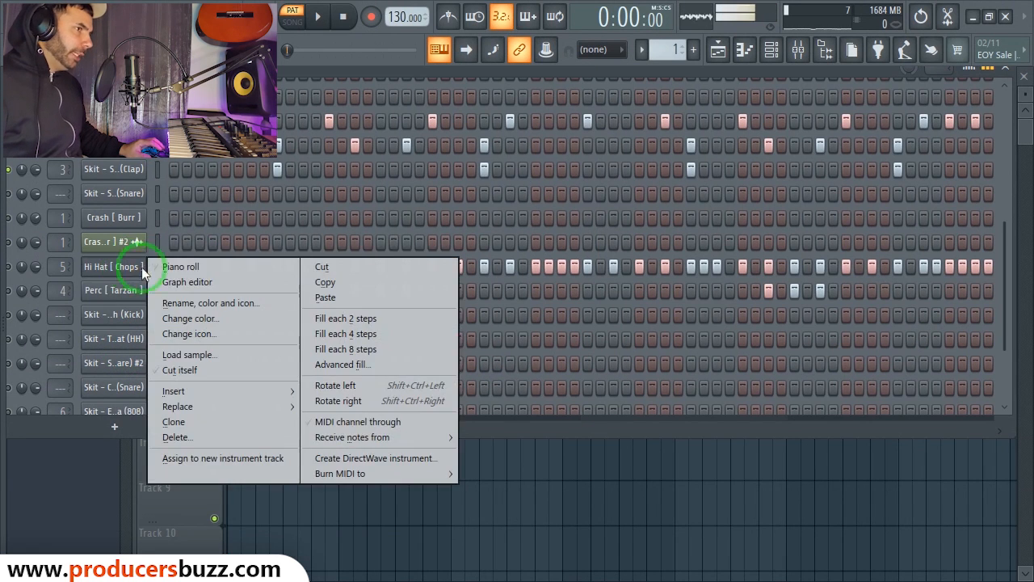
{"action": "left_click", "coordinate": [176, 266]}
{"action": "left_click_drag", "start_coordinate": [633, 99], "coordinate": [671, 162]}
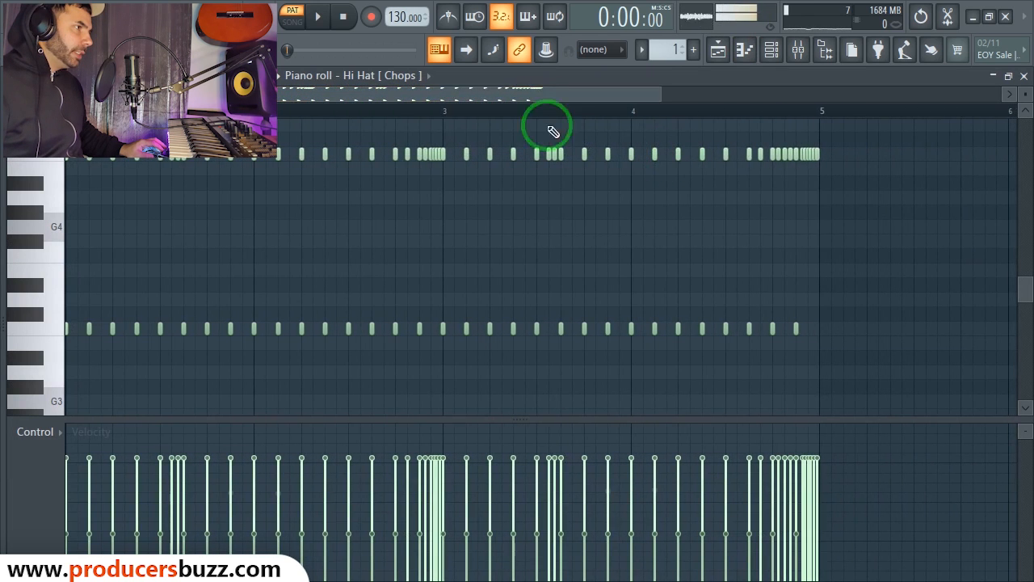
{"action": "left_click_drag", "start_coordinate": [911, 133], "coordinate": [49, 234]}
{"action": "left_click_drag", "start_coordinate": [868, 295], "coordinate": [67, 393]}
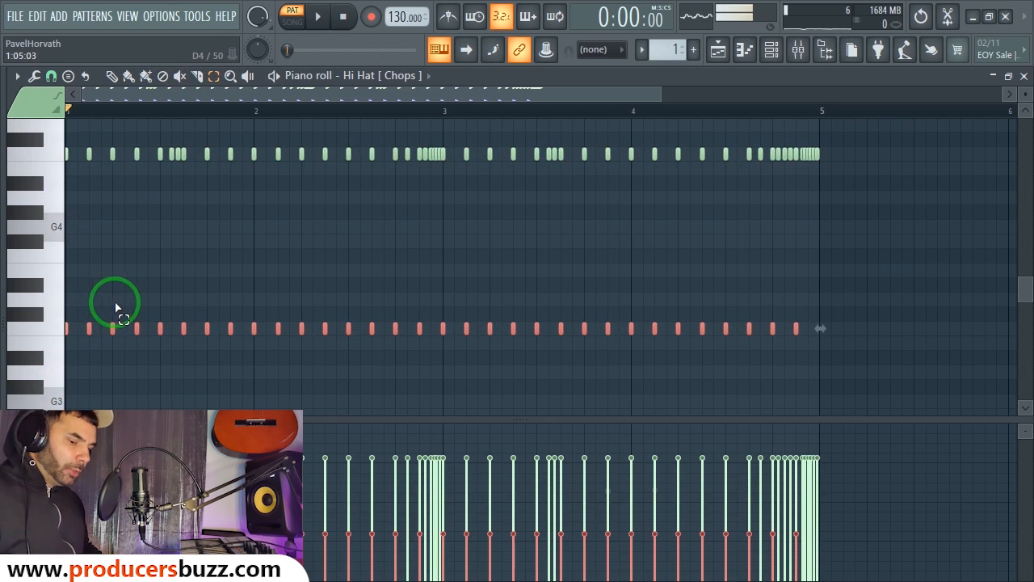
{"action": "left_click_drag", "start_coordinate": [183, 325], "coordinate": [191, 317]}
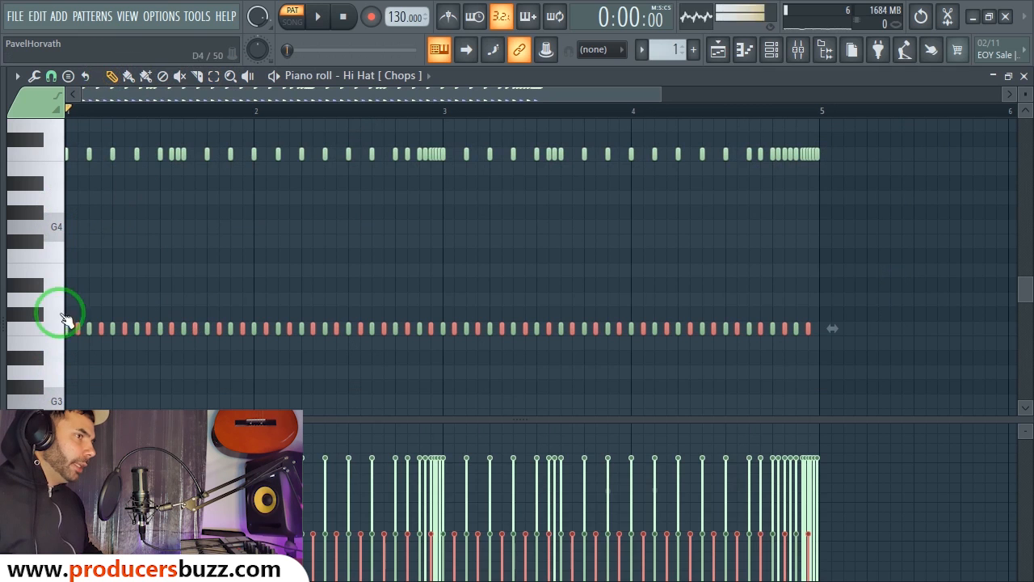
{"action": "left_click_drag", "start_coordinate": [76, 325], "coordinate": [11, 308]}
{"action": "key", "text": "Delete"}
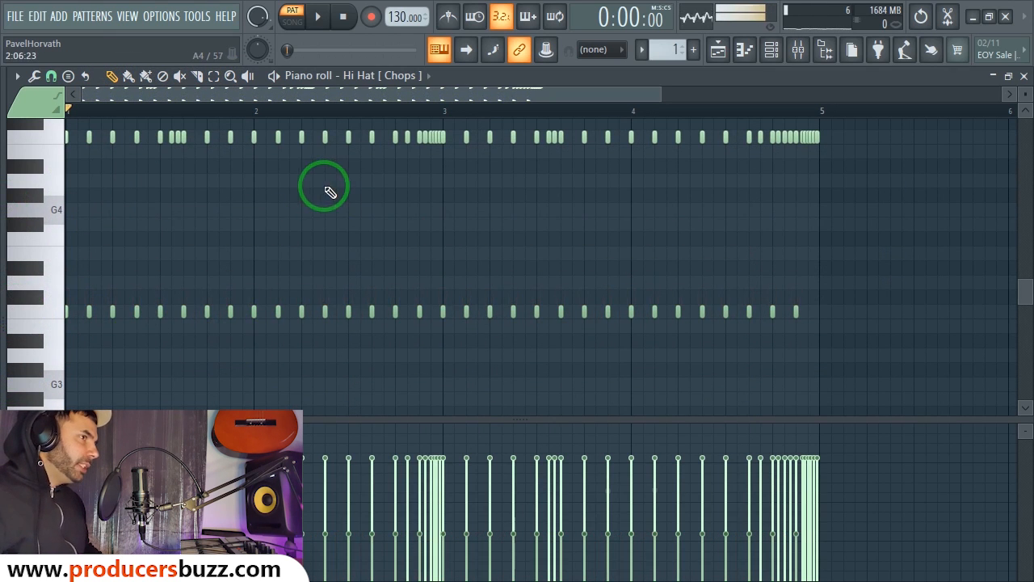
Step: Play the pattern with the Hi Hat [Chops] piano roll reopened and zoomed out
{"action": "scroll", "coordinate": [432, 212], "scroll_direction": "up", "scroll_amount": 2}
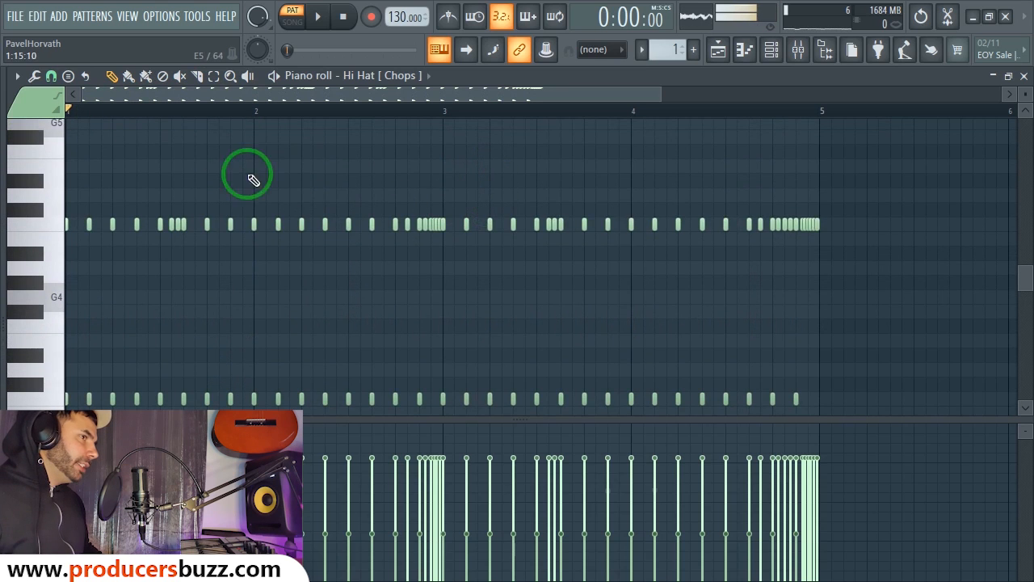
{"action": "scroll", "coordinate": [328, 177], "scroll_direction": "down", "scroll_amount": 1}
{"action": "key", "text": "Escape"}
{"action": "key", "text": "space"}
{"action": "right_click", "coordinate": [141, 261]}
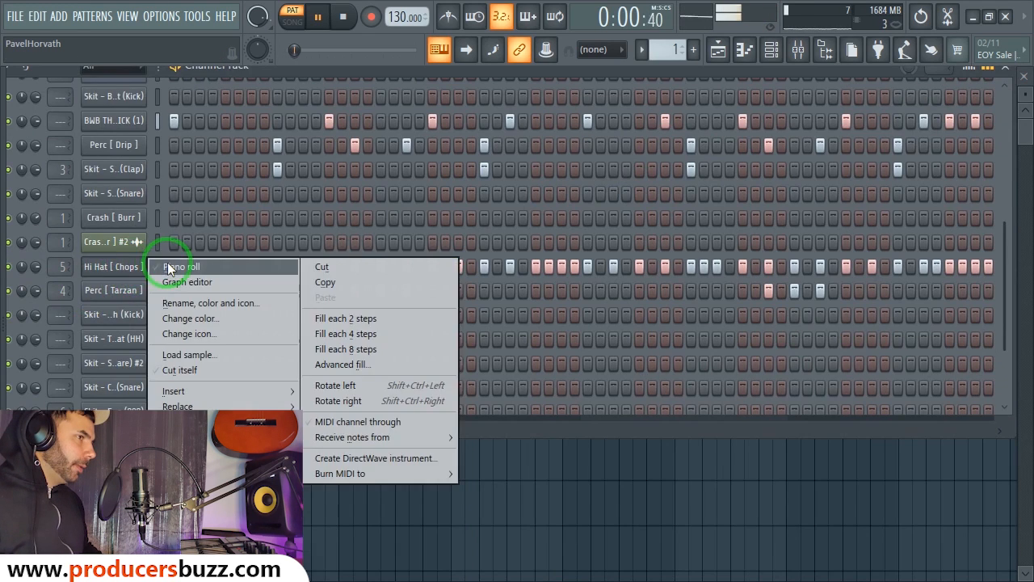
{"action": "left_click", "coordinate": [165, 266]}
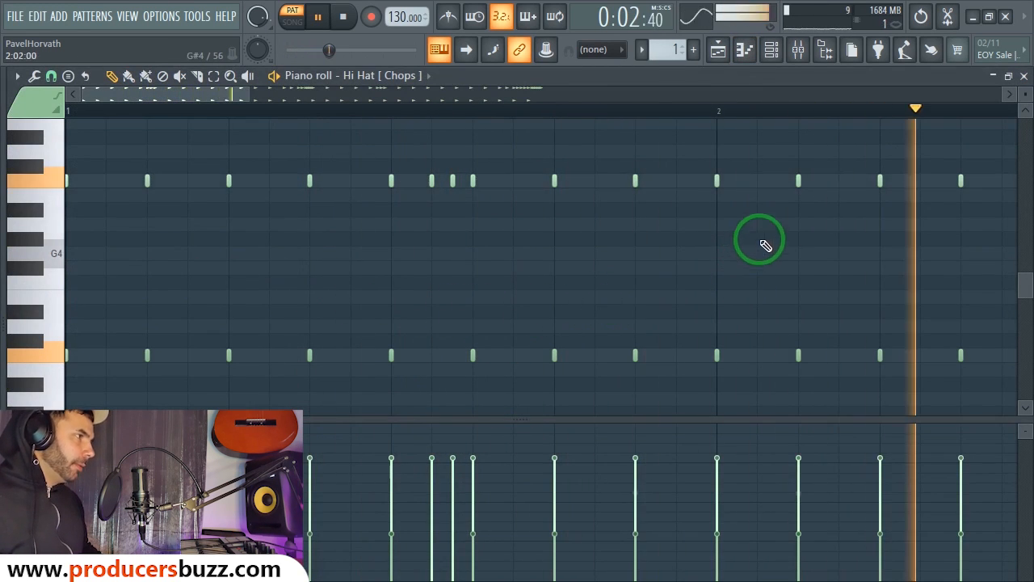
{"action": "left_click_drag", "start_coordinate": [247, 92], "coordinate": [216, 91]}
Step: Set Snap to 1/4 step, delete two top-row hi-hat notes and add a new one
{"action": "key", "text": "space"}
{"action": "left_click", "coordinate": [49, 77]}
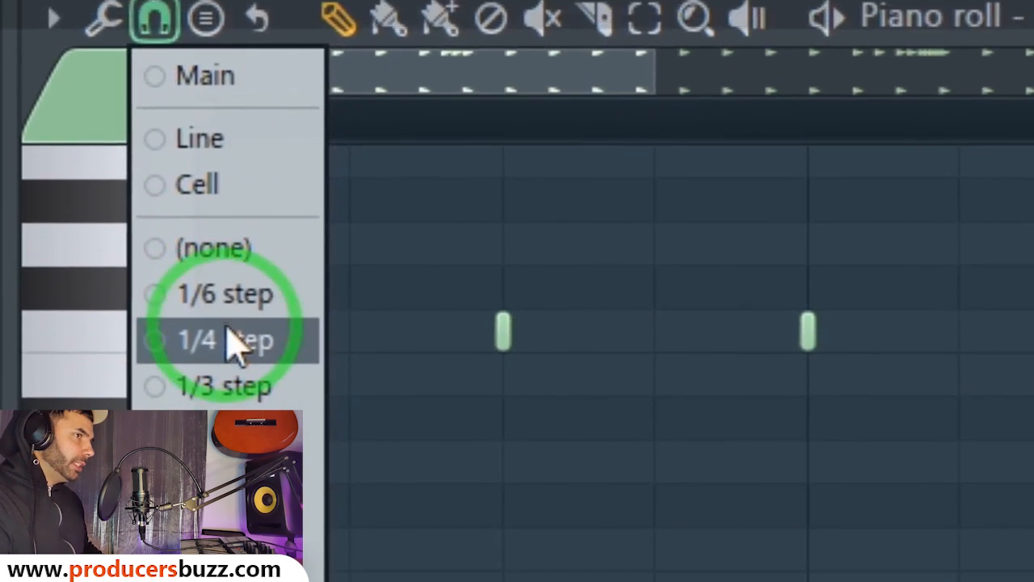
{"action": "left_click", "coordinate": [235, 305]}
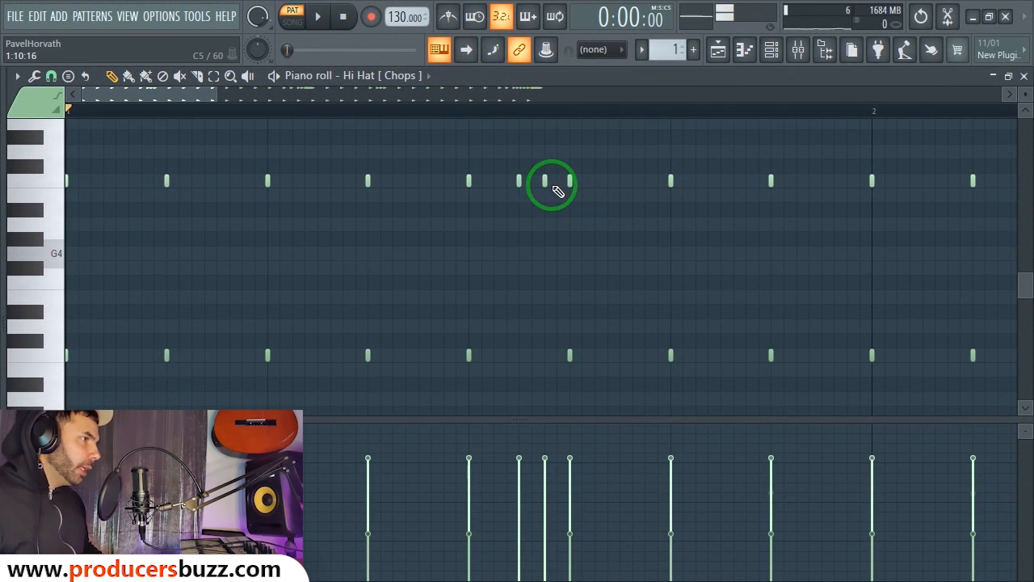
{"action": "right_click", "coordinate": [544, 181]}
{"action": "right_click", "coordinate": [518, 181]}
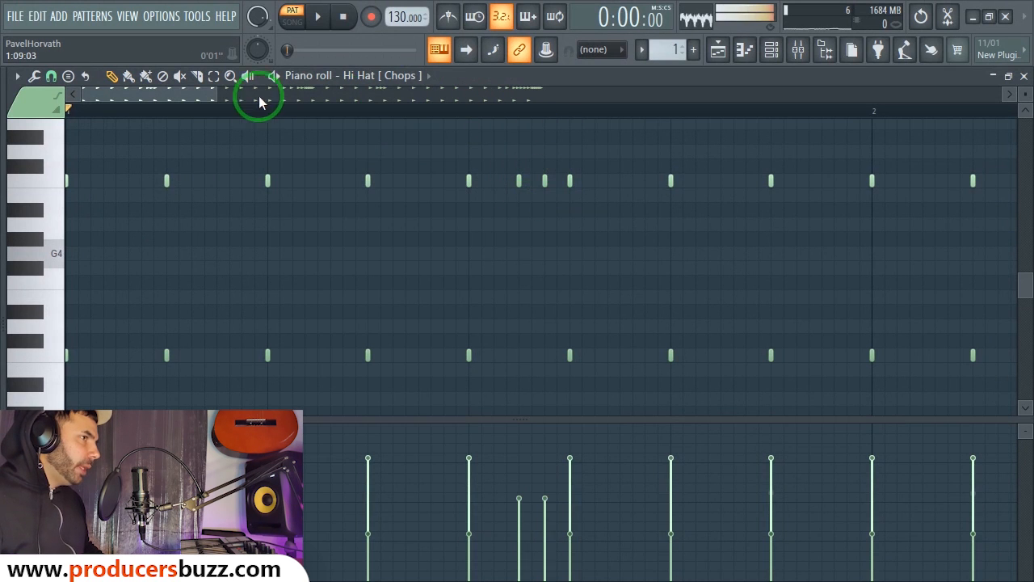
{"action": "left_click_drag", "start_coordinate": [218, 92], "coordinate": [389, 97]}
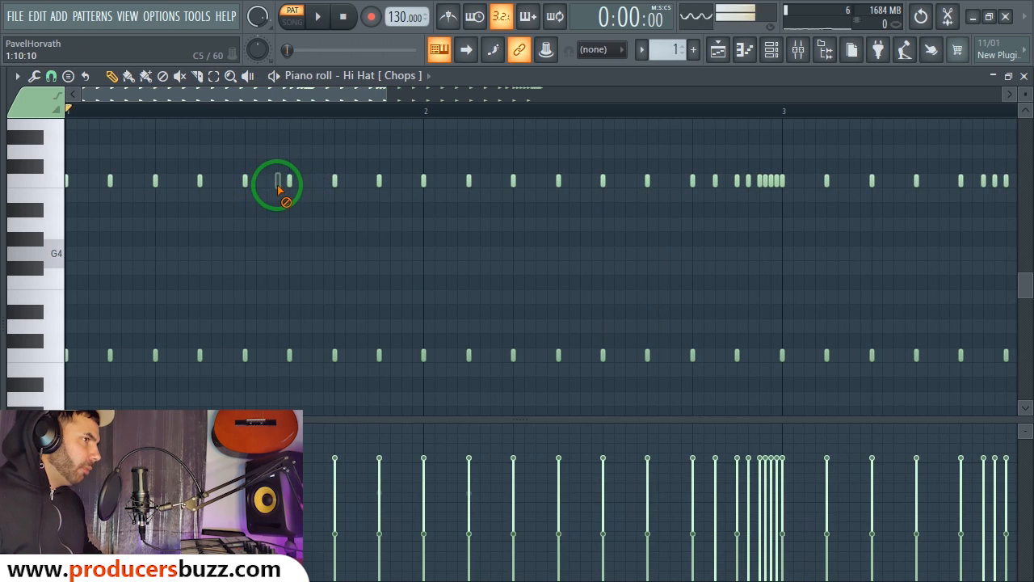
{"action": "left_click", "coordinate": [267, 181]}
{"action": "key", "text": "space"}
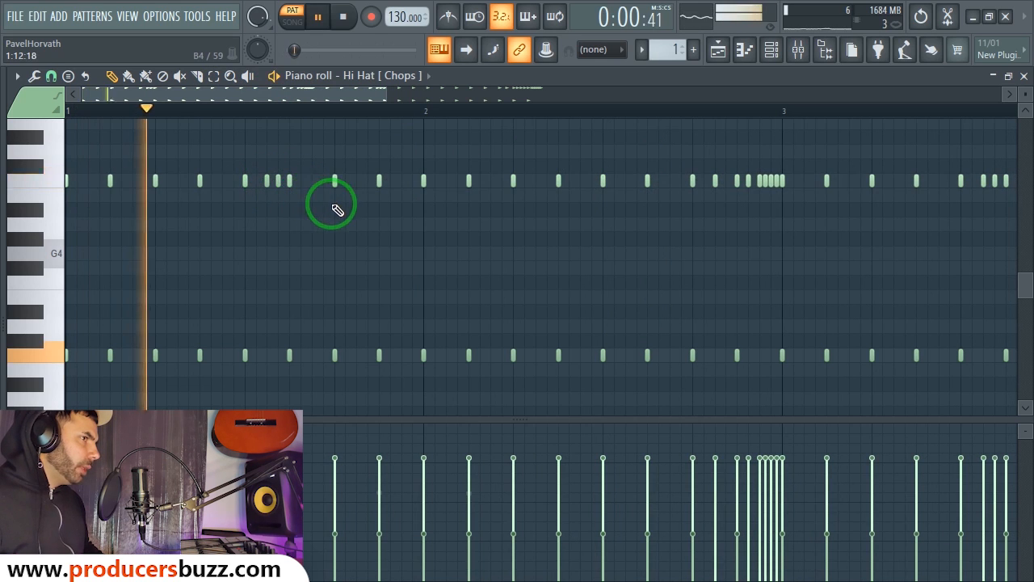
{"action": "key", "text": "space"}
Step: Zoom in on the hi-hat roll before bar 3 and audition it
{"action": "left_click_drag", "start_coordinate": [383, 99], "coordinate": [460, 111]}
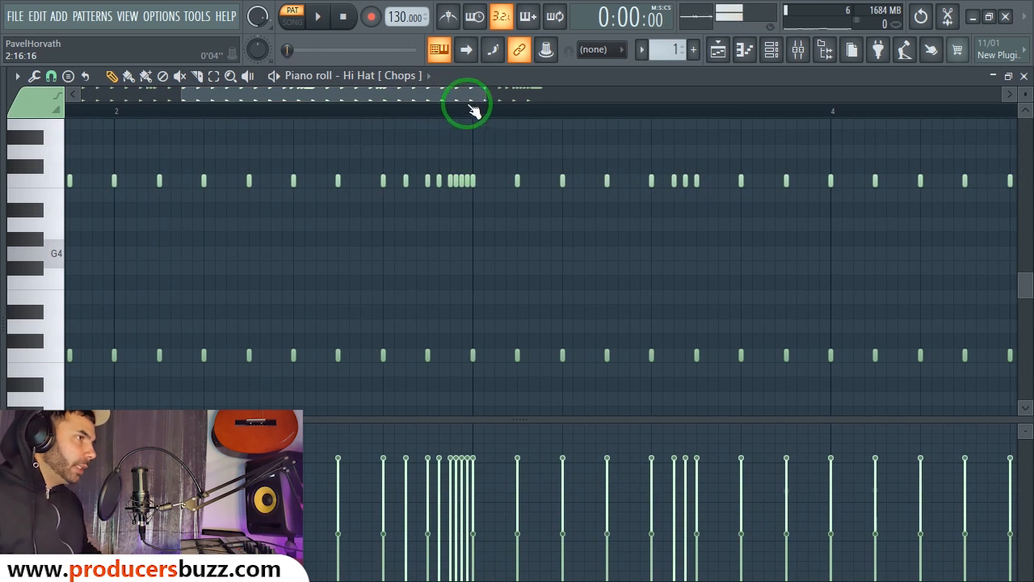
{"action": "left_click_drag", "start_coordinate": [483, 97], "coordinate": [361, 111]}
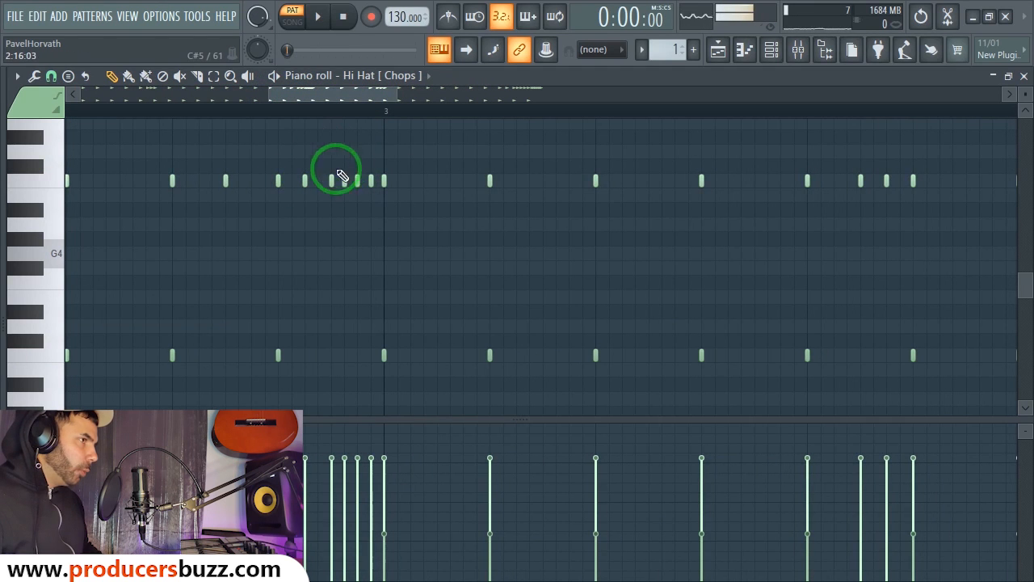
{"action": "left_click_drag", "start_coordinate": [404, 98], "coordinate": [330, 97]}
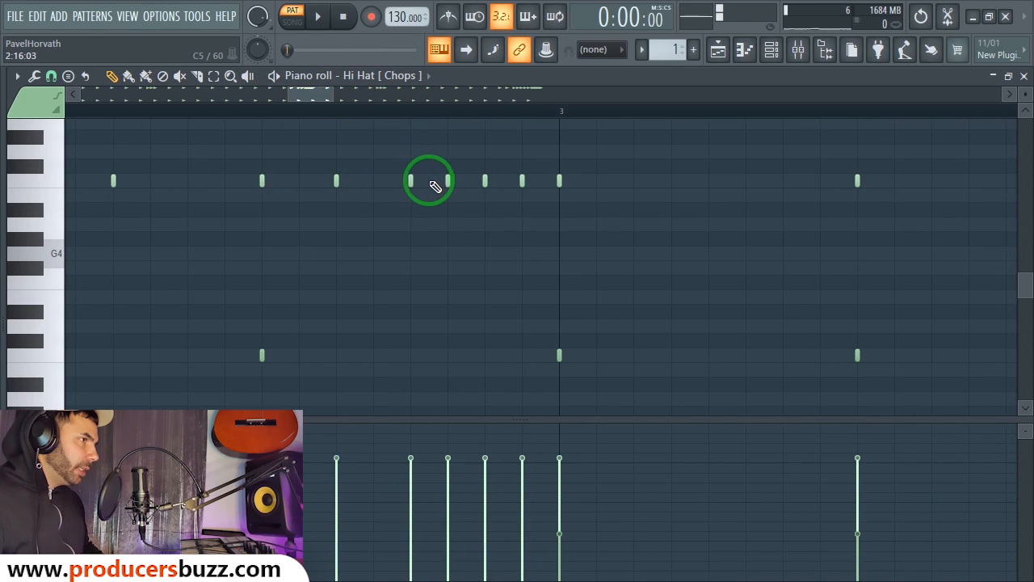
{"action": "key", "text": "space"}
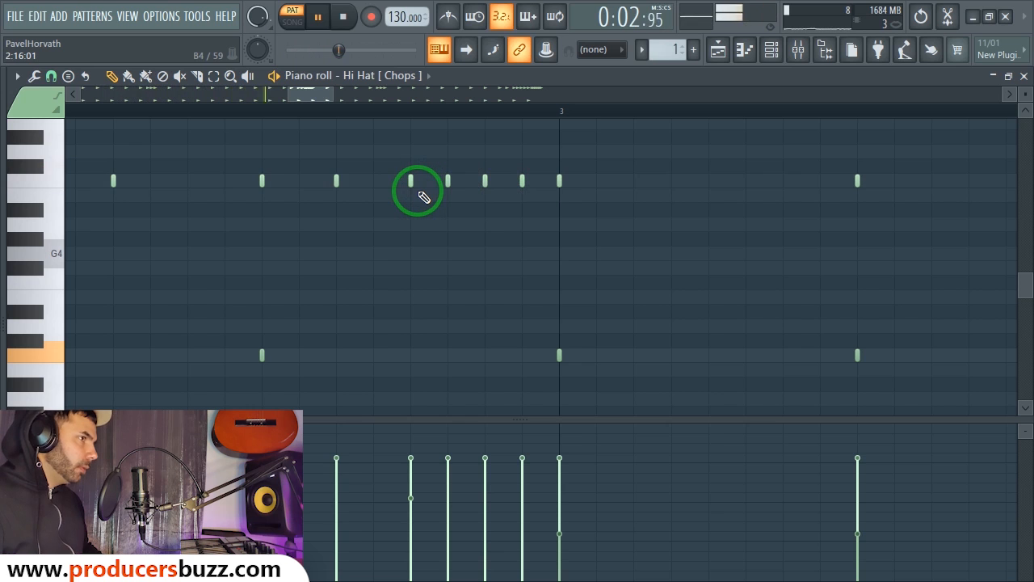
{"action": "key", "text": "space"}
{"action": "left_click_drag", "start_coordinate": [332, 98], "coordinate": [553, 96]}
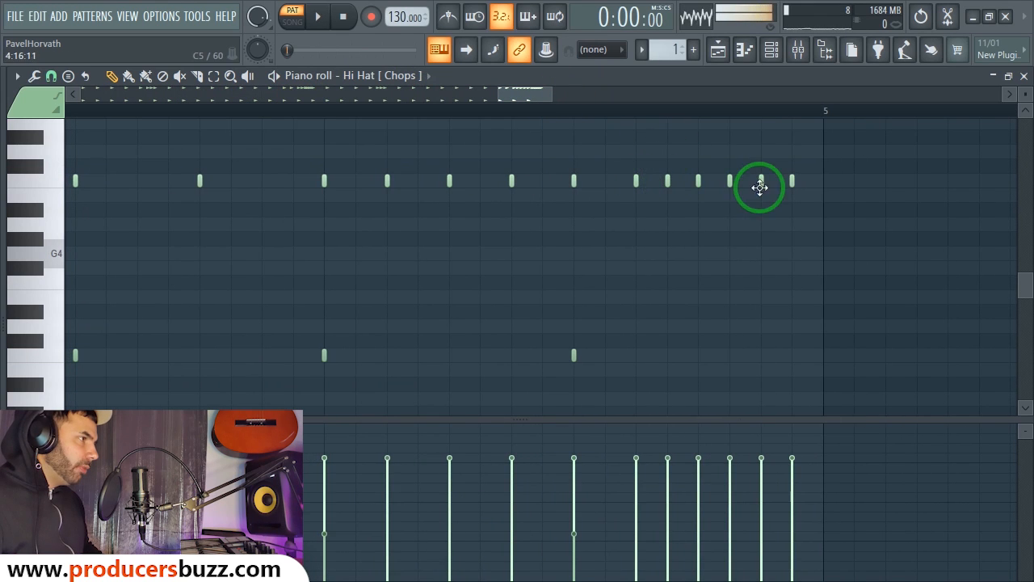
Step: With snapping off, add four more hi-hat notes at the end of the roll
{"action": "left_click", "coordinate": [51, 76]}
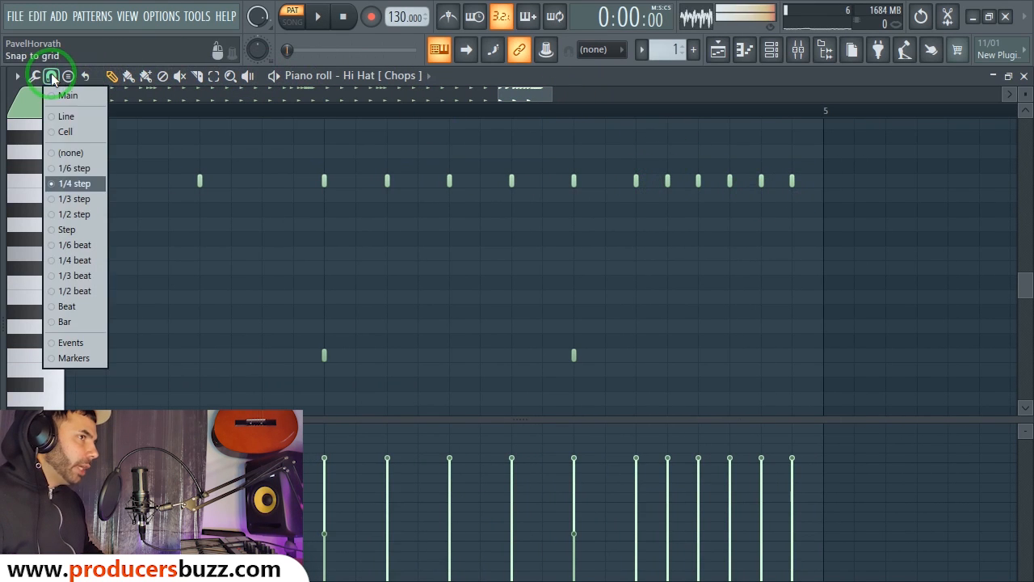
{"action": "left_click", "coordinate": [81, 152]}
{"action": "left_click", "coordinate": [781, 180]}
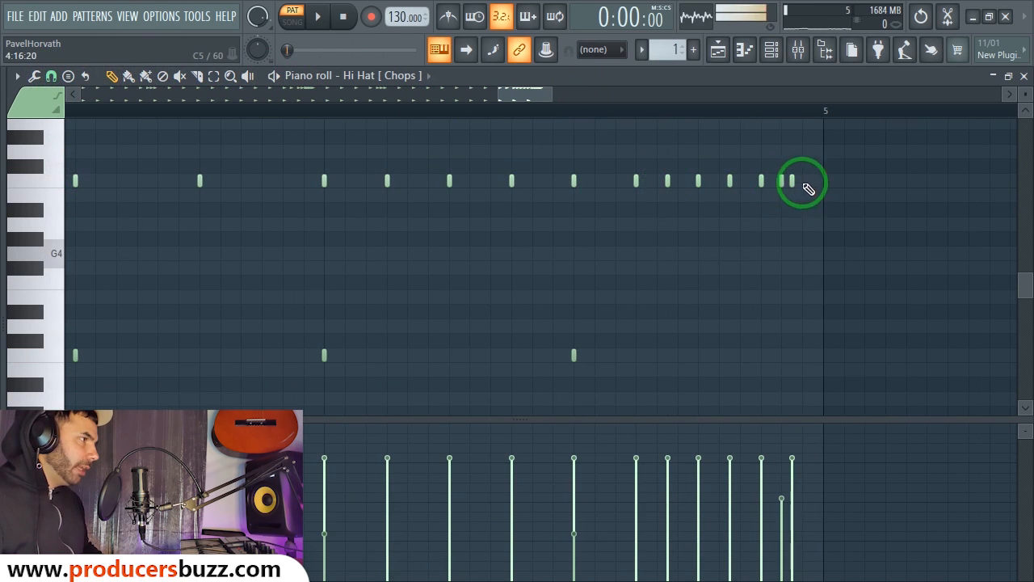
{"action": "left_click", "coordinate": [802, 180]}
{"action": "left_click", "coordinate": [740, 180]}
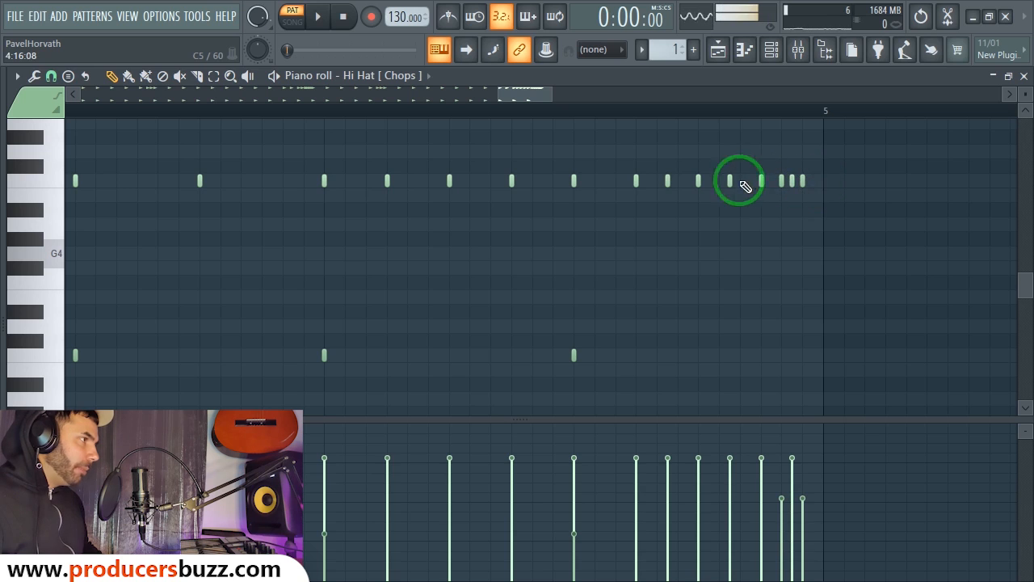
{"action": "left_click", "coordinate": [53, 77]}
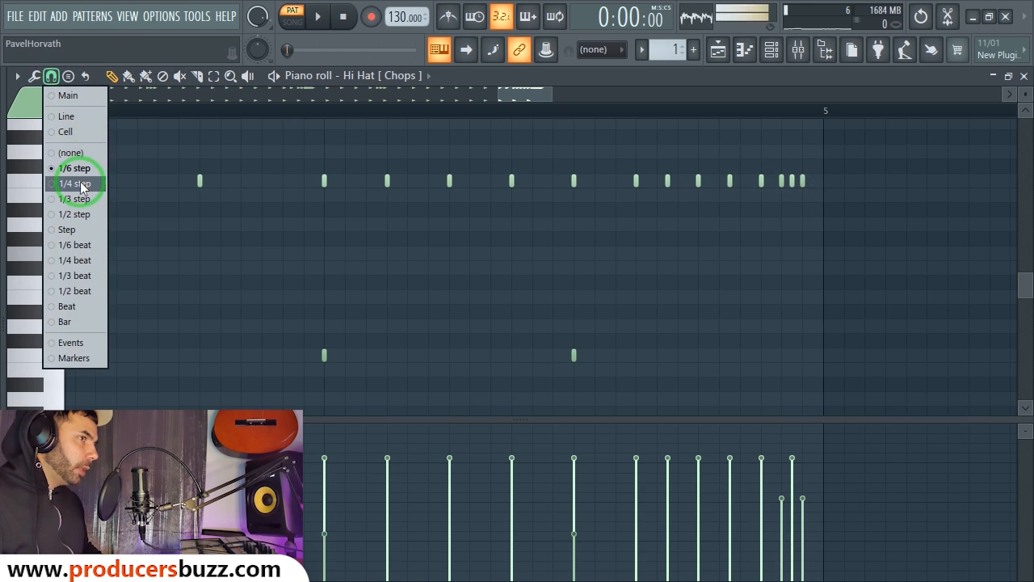
{"action": "left_click", "coordinate": [74, 152]}
{"action": "left_click", "coordinate": [812, 179]}
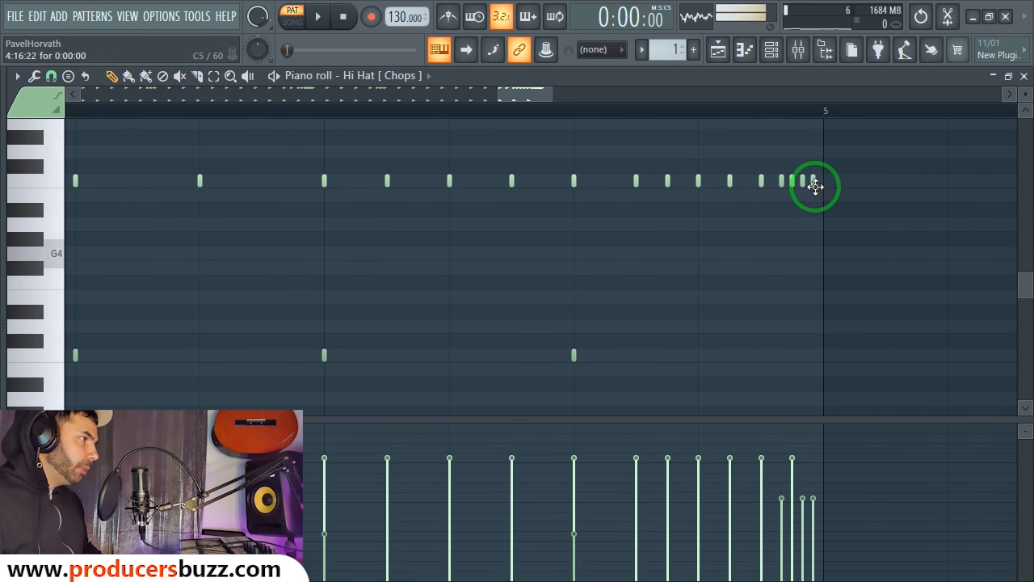
Step: Play from mid-pattern and raise the final quick hats' velocity to about 78%
{"action": "left_click", "coordinate": [528, 109]}
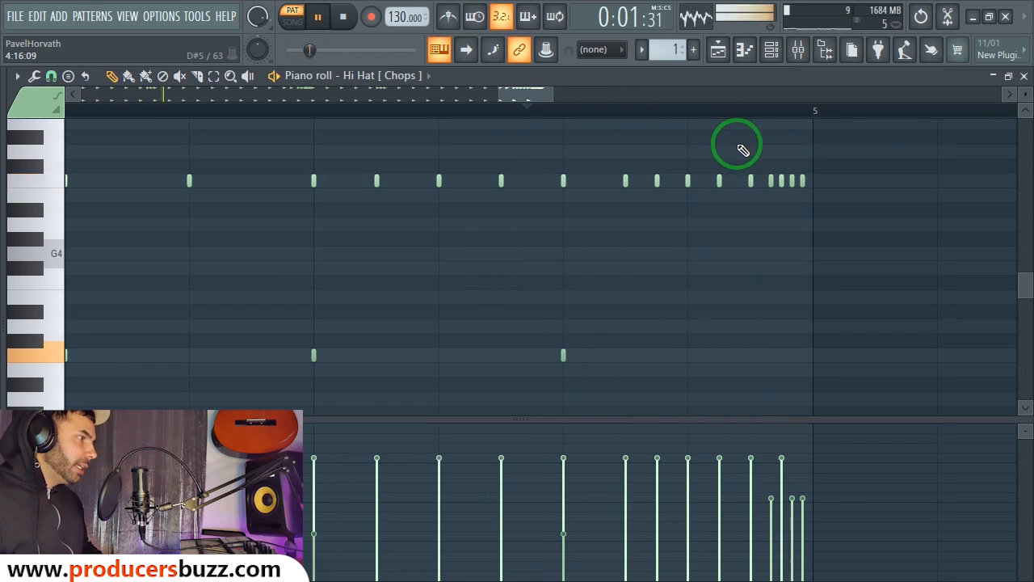
{"action": "left_click_drag", "start_coordinate": [796, 505], "coordinate": [796, 462]}
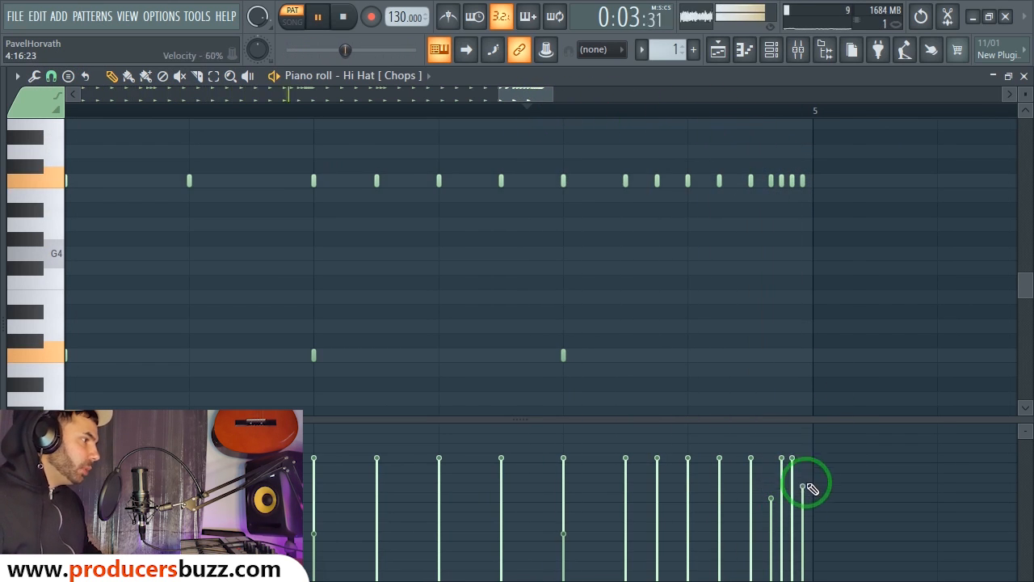
{"action": "mouse_move", "coordinate": [775, 502]}
{"action": "left_mouse_down"}
{"action": "mouse_move", "coordinate": [768, 462]}
{"action": "mouse_move", "coordinate": [800, 453]}
{"action": "mouse_move", "coordinate": [808, 462]}
{"action": "left_mouse_up"}
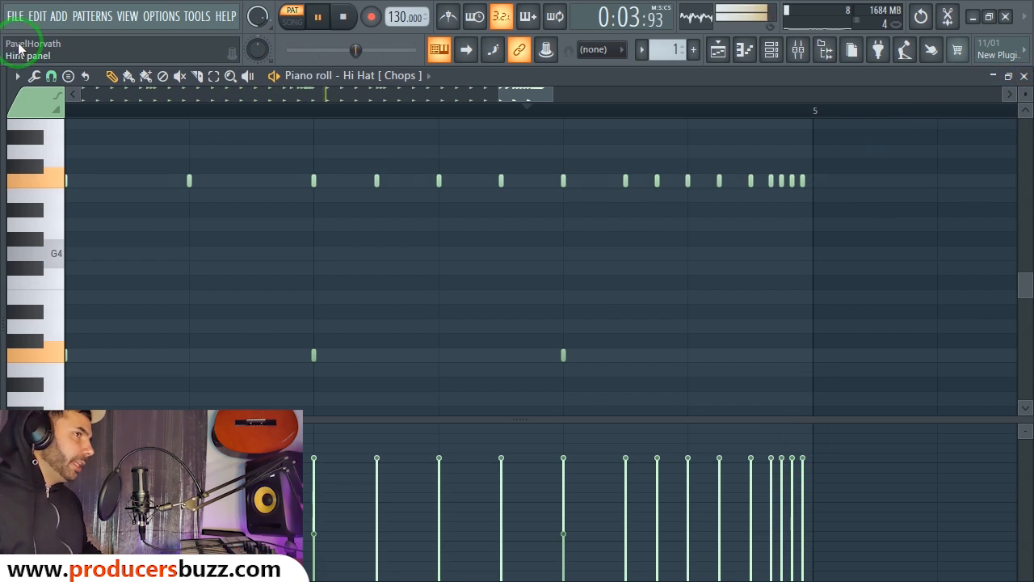
Step: Set the piano roll snap to Step and play back the whole four-bar hi-hat pattern
{"action": "key", "text": "space"}
{"action": "left_click", "coordinate": [50, 76]}
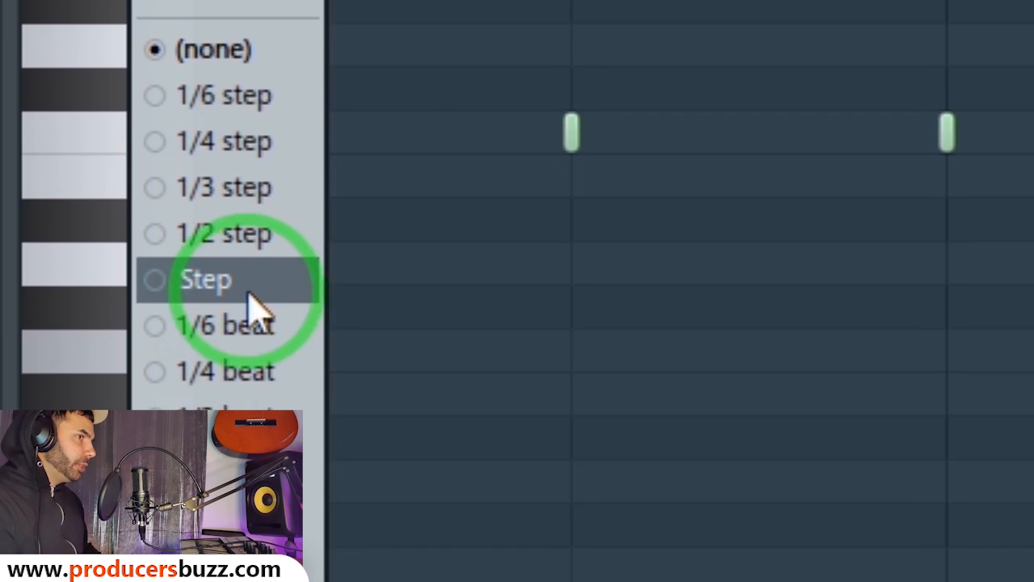
{"action": "left_click", "coordinate": [251, 302]}
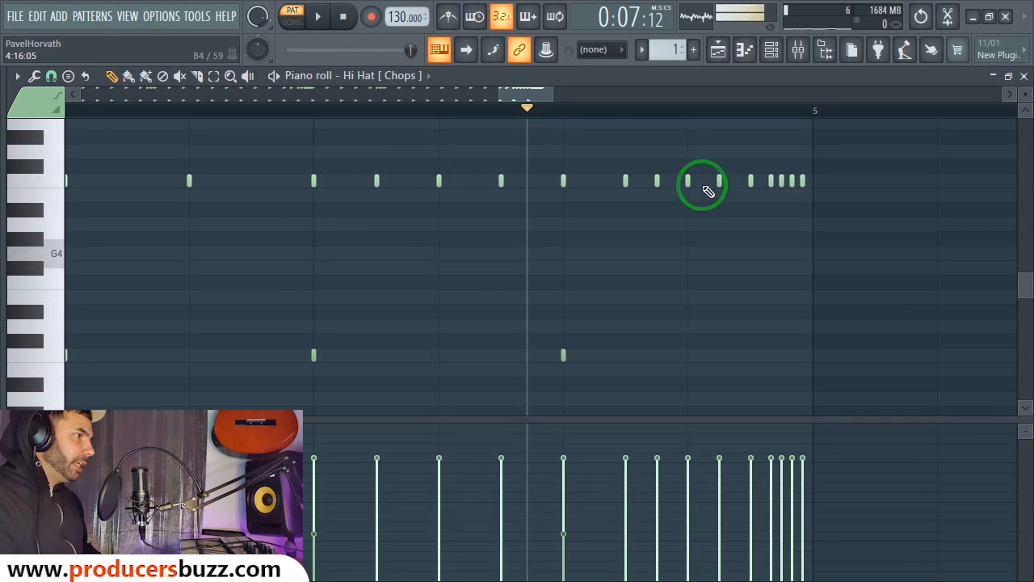
{"action": "left_click_drag", "start_coordinate": [561, 91], "coordinate": [774, 92]}
{"action": "left_click_drag", "start_coordinate": [679, 91], "coordinate": [259, 94]}
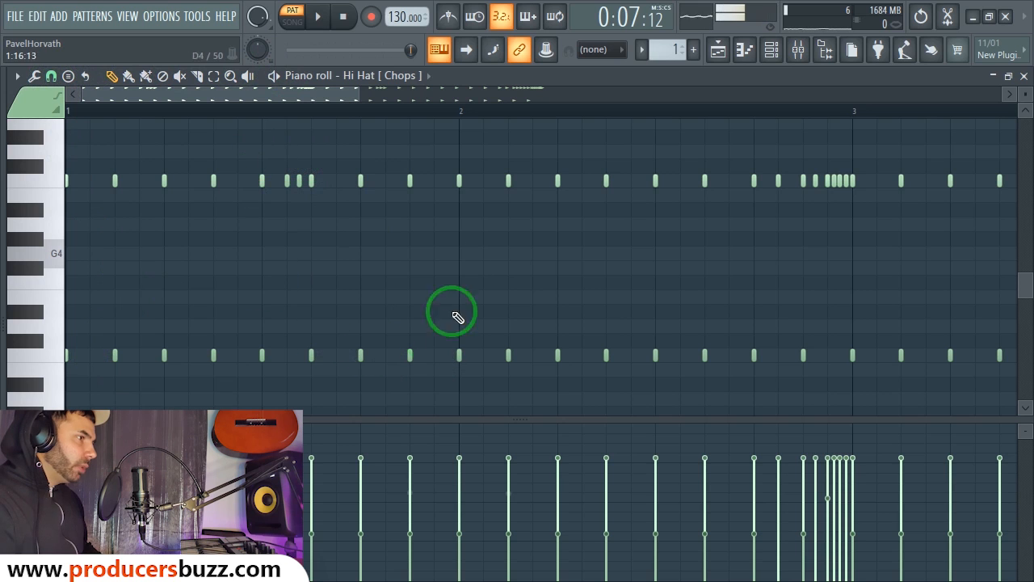
{"action": "left_click_drag", "start_coordinate": [357, 94], "coordinate": [629, 136]}
{"action": "key", "text": "space"}
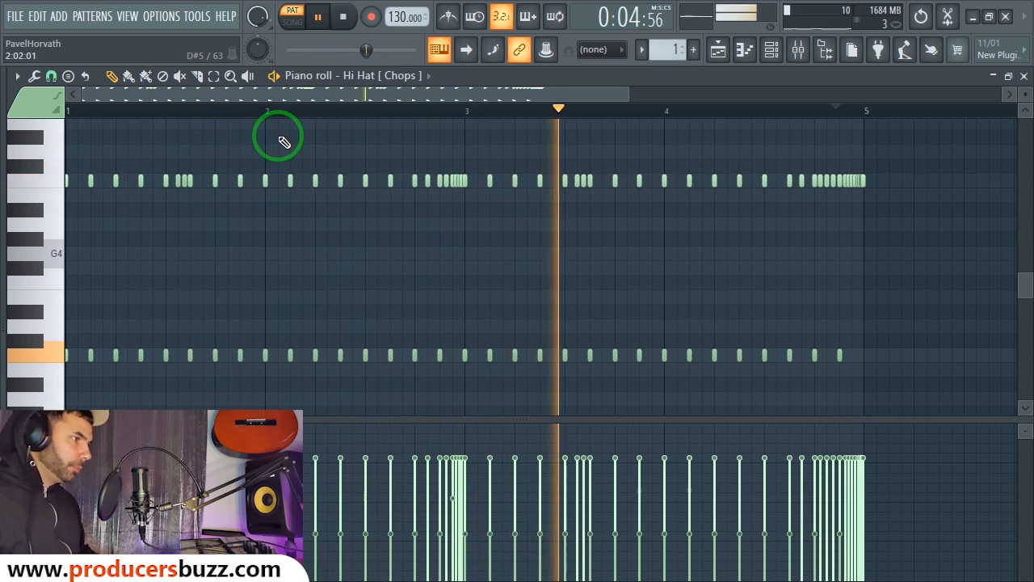
{"action": "key", "text": "space"}
Step: Select the lower hi-hat row and level its velocities at a lower value
{"action": "left_click_drag", "start_coordinate": [918, 306], "coordinate": [92, 364]}
{"action": "scroll", "coordinate": [121, 367], "scroll_direction": "down", "scroll_amount": 3}
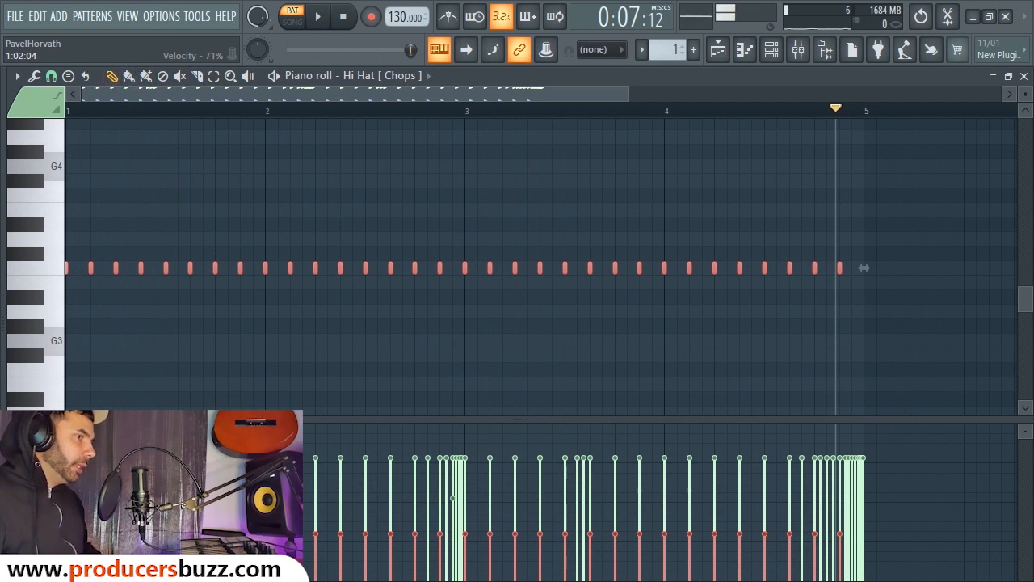
{"action": "mouse_move", "coordinate": [69, 461]}
{"action": "left_mouse_down"}
{"action": "mouse_move", "coordinate": [628, 481]}
{"action": "mouse_move", "coordinate": [844, 473]}
{"action": "left_mouse_up"}
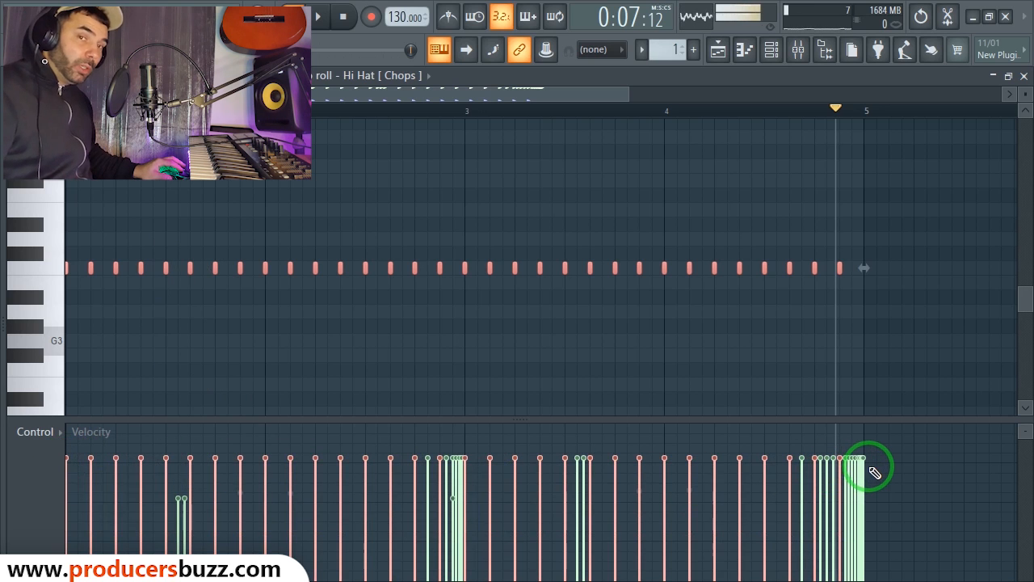
{"action": "key", "text": "space"}
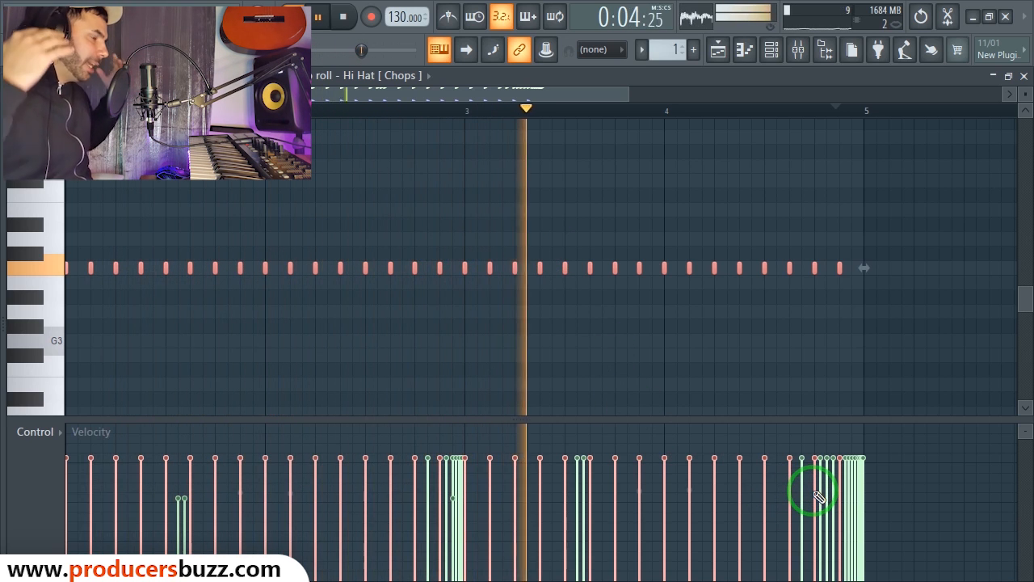
{"action": "key", "text": "space"}
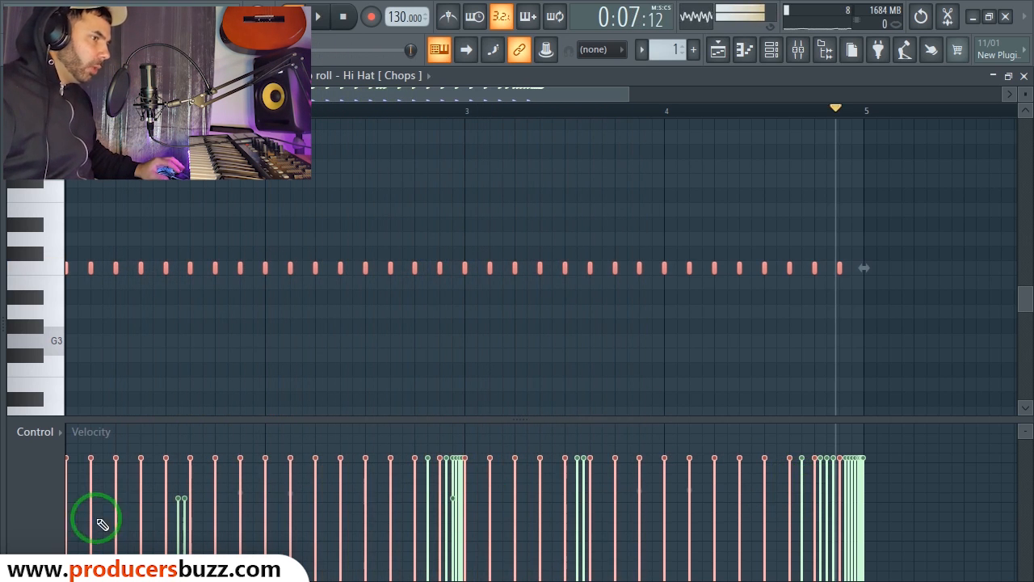
{"action": "left_click_drag", "start_coordinate": [73, 525], "coordinate": [818, 519]}
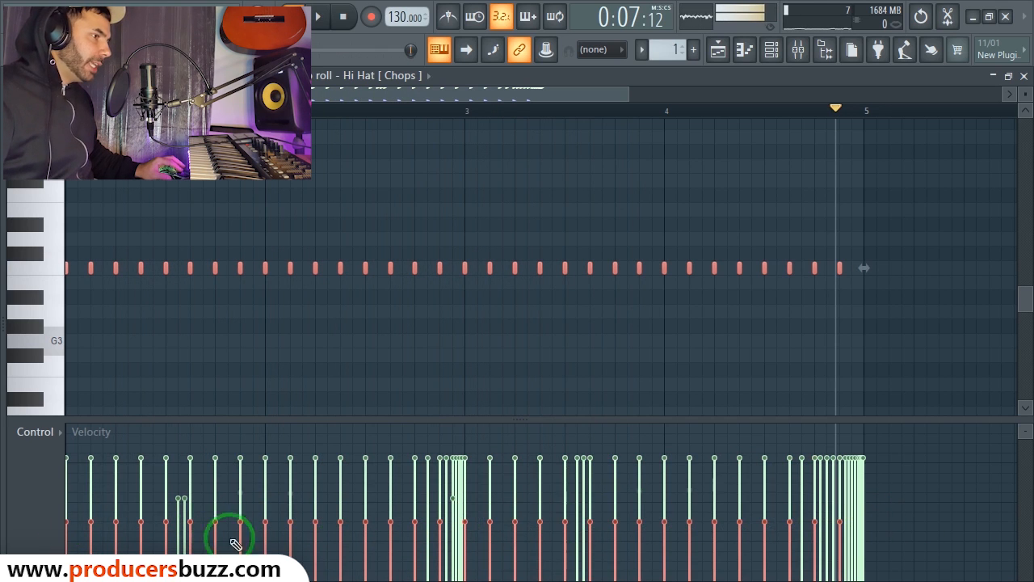
{"action": "key", "text": "space"}
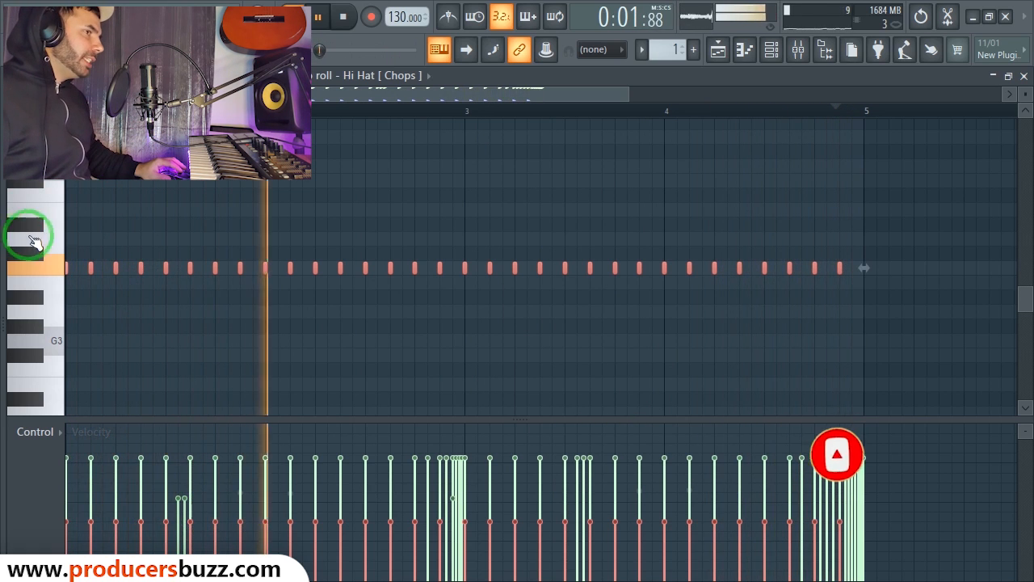
Step: Turn the lower-octave hi-hat velocities down further, audition them, and close the piano roll
{"action": "key", "text": "ctrl+d"}
{"action": "key", "text": "space"}
{"action": "scroll", "coordinate": [475, 287], "scroll_direction": "down", "scroll_amount": 3}
{"action": "key", "text": "space"}
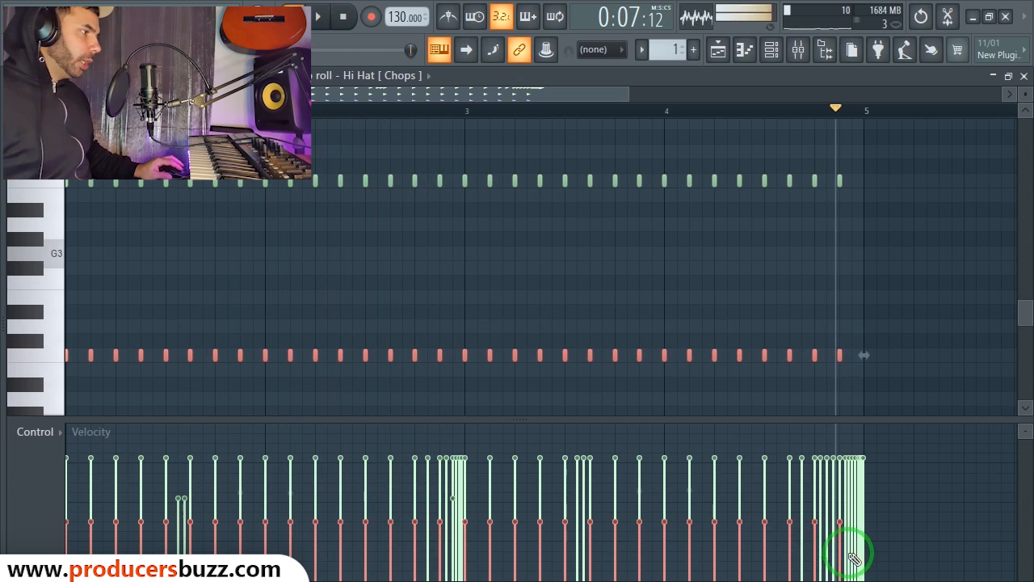
{"action": "mouse_move", "coordinate": [816, 557]}
{"action": "left_mouse_down"}
{"action": "mouse_move", "coordinate": [356, 543]}
{"action": "mouse_move", "coordinate": [28, 553]}
{"action": "left_mouse_up"}
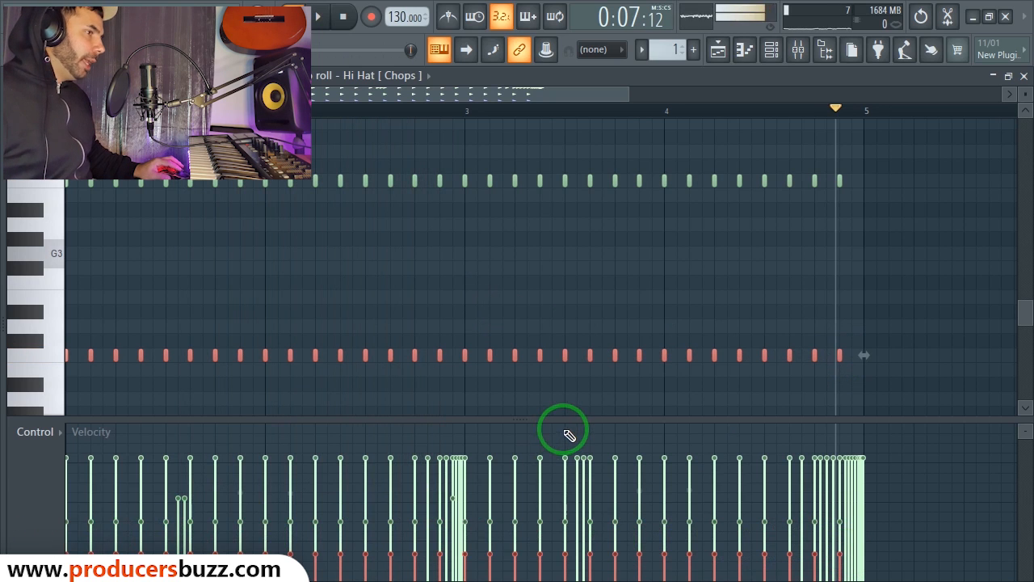
{"action": "key", "text": "space"}
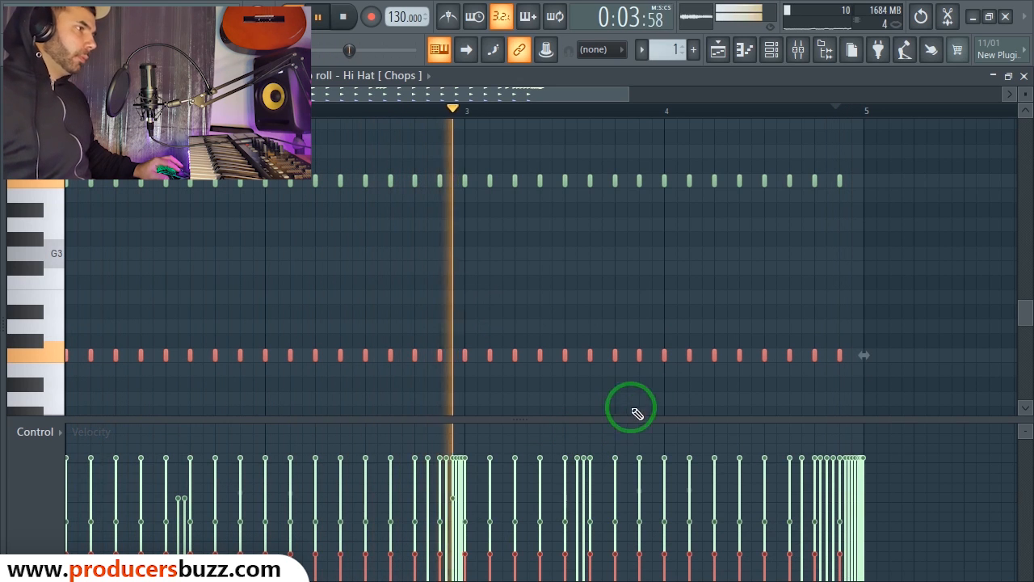
{"action": "key", "text": "space"}
{"action": "left_click", "coordinate": [1024, 76]}
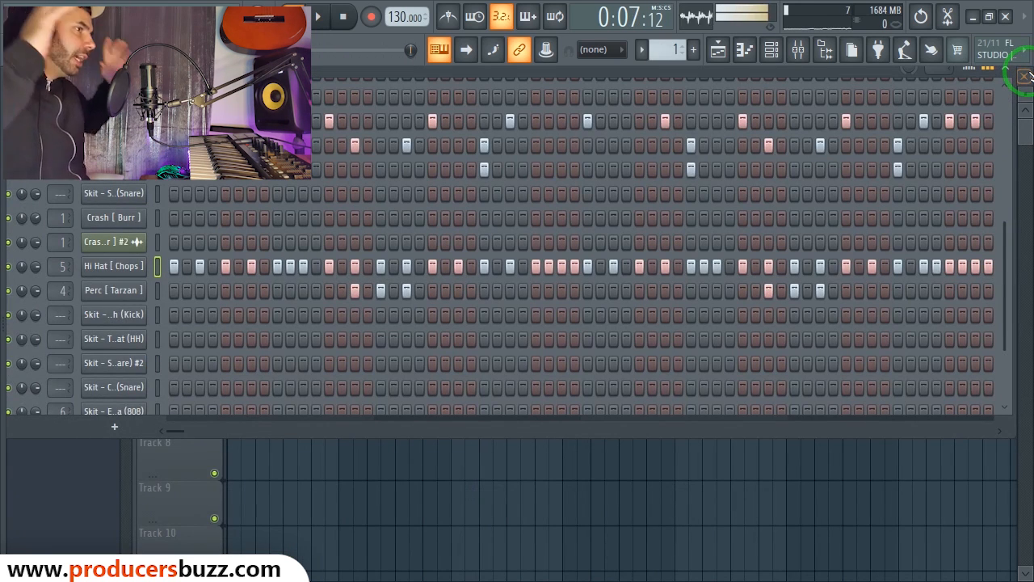
Step: Close the channel rack and briefly play the arrangement
{"action": "left_click", "coordinate": [1003, 67]}
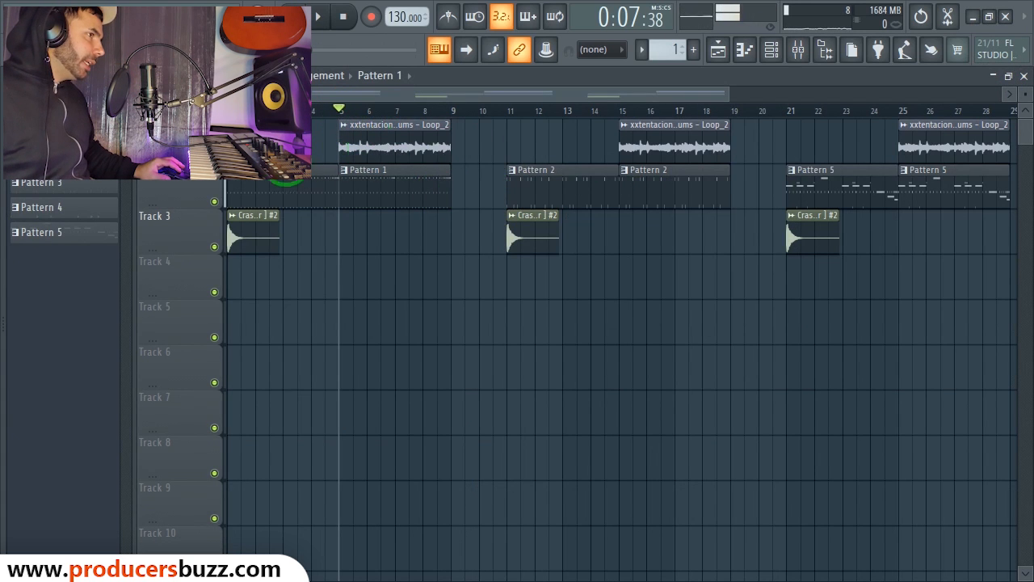
{"action": "key", "text": "space"}
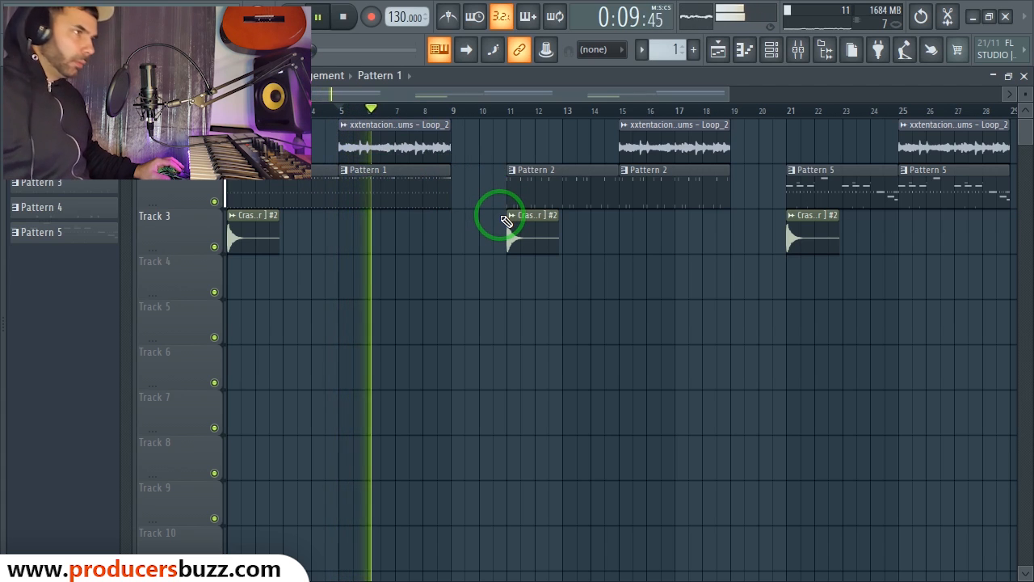
{"action": "left_click", "coordinate": [774, 50]}
{"action": "key", "text": "space"}
Step: Delete the whole row of notes in the Hi Hat [Chops] piano roll
{"action": "right_click", "coordinate": [129, 266]}
{"action": "left_click", "coordinate": [171, 268]}
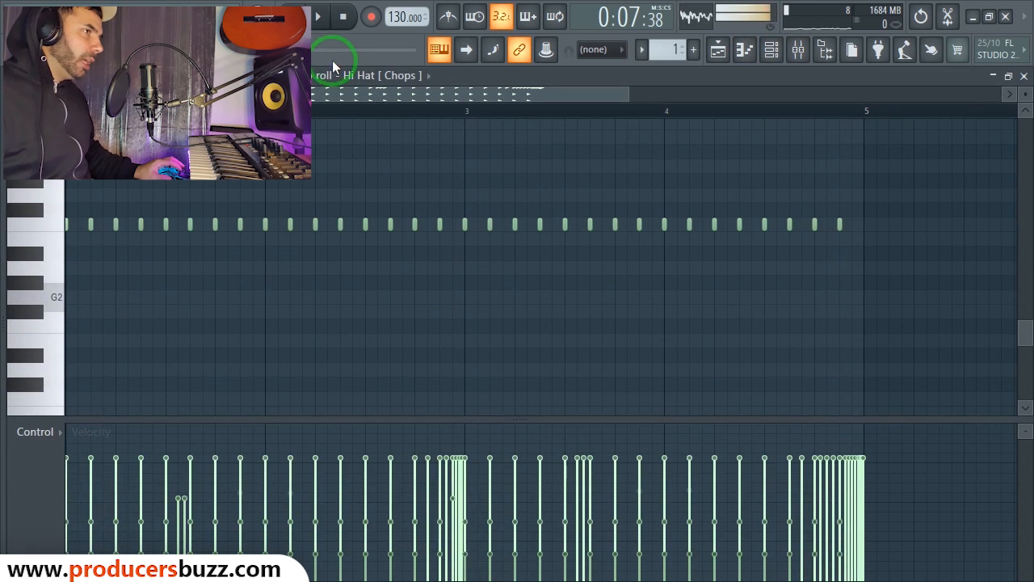
{"action": "left_click_drag", "start_coordinate": [935, 205], "coordinate": [51, 269]}
{"action": "key", "text": "Delete"}
{"action": "left_click", "coordinate": [1024, 76]}
Step: Play the arrangement, then select the Pattern 2 clip and show its channel rack
{"action": "key", "text": "space"}
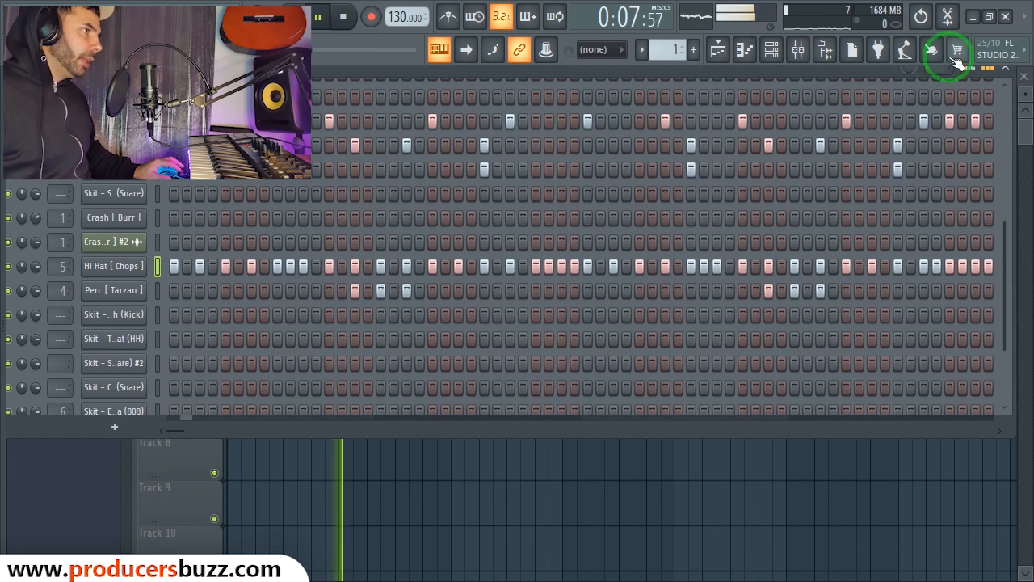
{"action": "left_click", "coordinate": [1009, 75]}
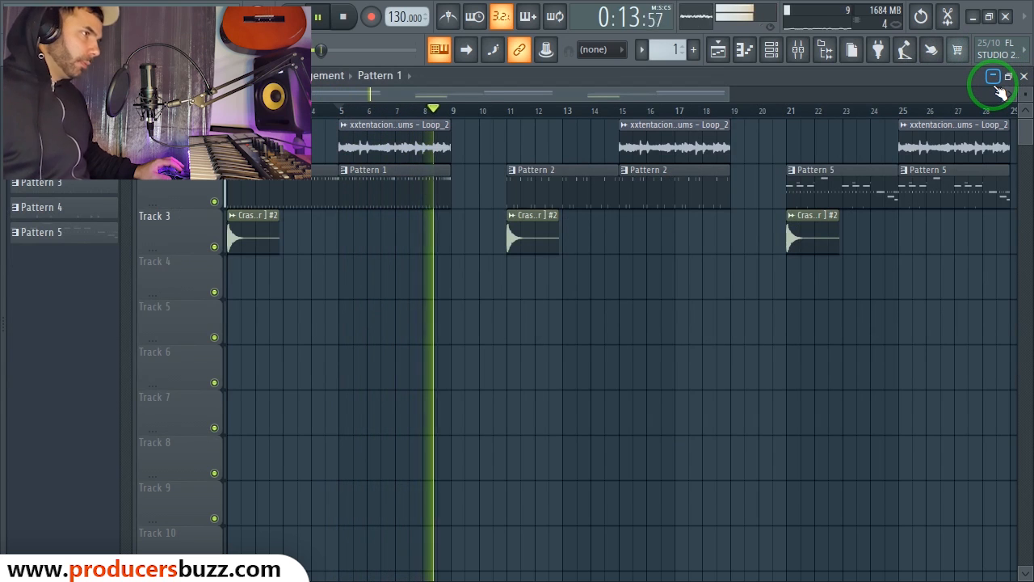
{"action": "key", "text": "space"}
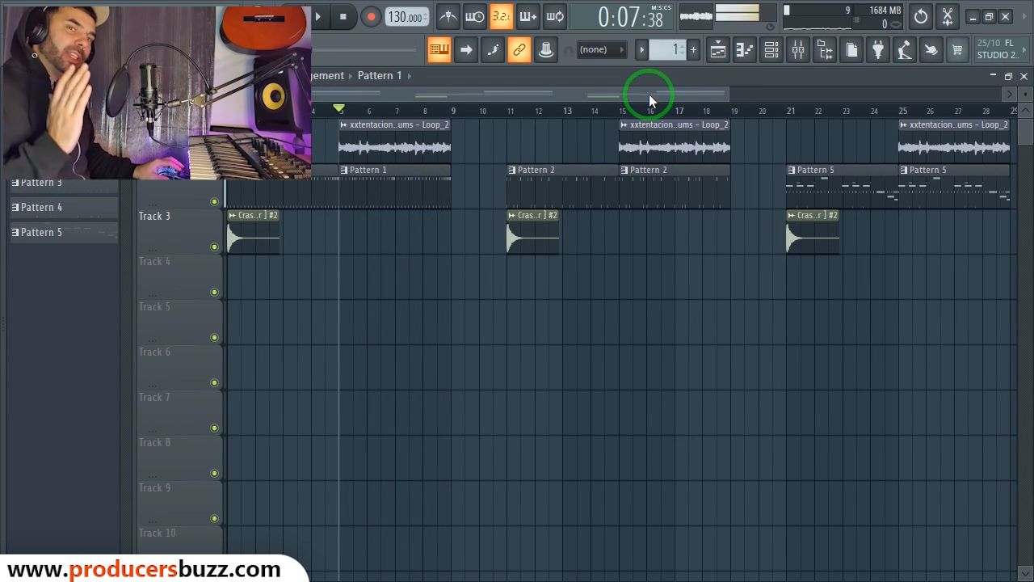
{"action": "left_click_drag", "start_coordinate": [618, 93], "coordinate": [713, 97]}
{"action": "left_click", "coordinate": [504, 174]}
{"action": "left_click", "coordinate": [773, 51]}
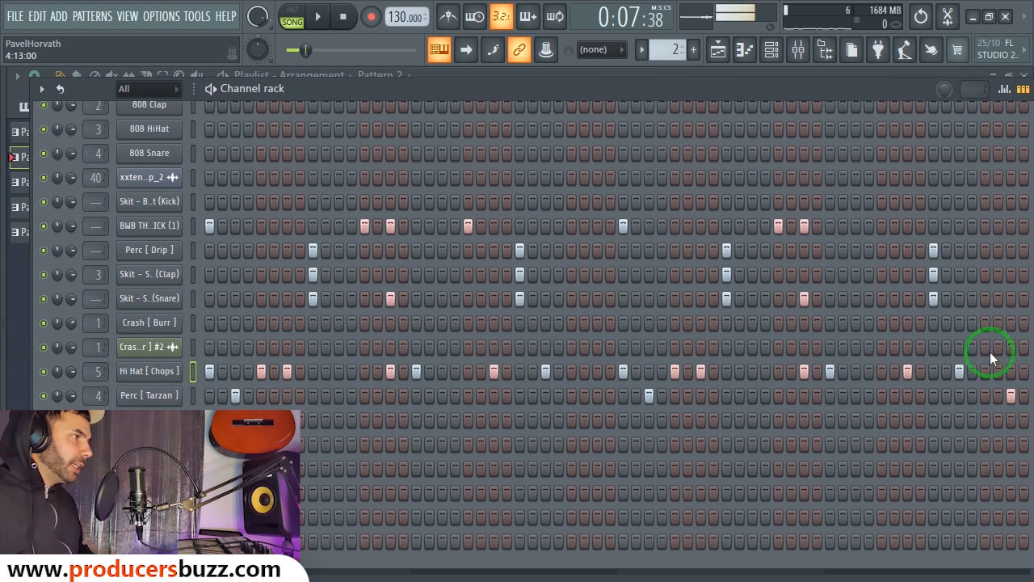
Step: Switch to pattern mode and play Pattern 2 on its own
{"action": "left_click_drag", "start_coordinate": [709, 95], "coordinate": [663, 93]}
{"action": "left_click", "coordinate": [292, 16]}
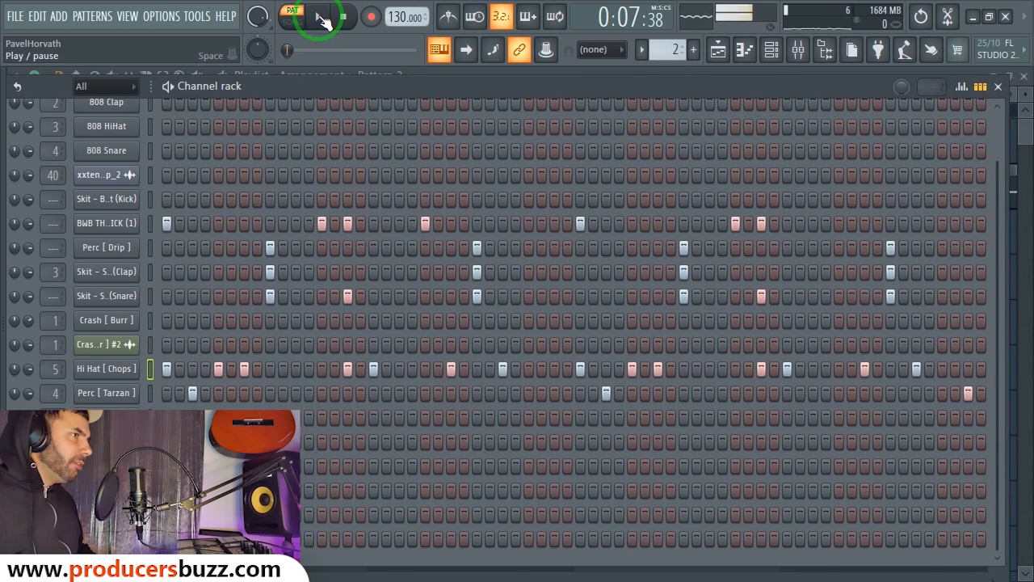
{"action": "left_click", "coordinate": [318, 17]}
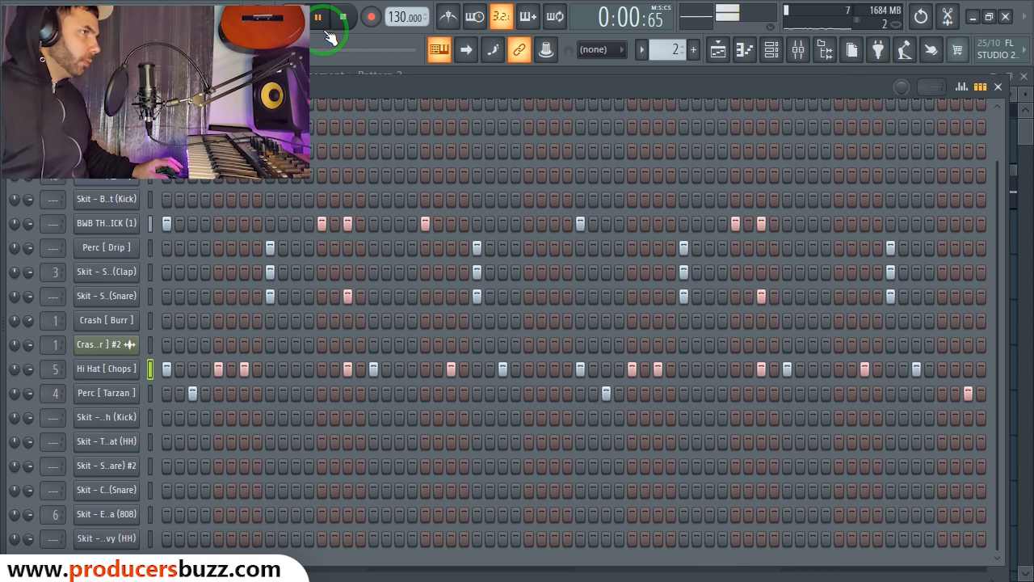
{"action": "mouse_move", "coordinate": [322, 85]}
{"action": "left_mouse_down"}
{"action": "mouse_move", "coordinate": [341, 87]}
{"action": "mouse_move", "coordinate": [369, 214]}
{"action": "mouse_move", "coordinate": [367, 180]}
{"action": "mouse_move", "coordinate": [319, 93]}
{"action": "left_mouse_up"}
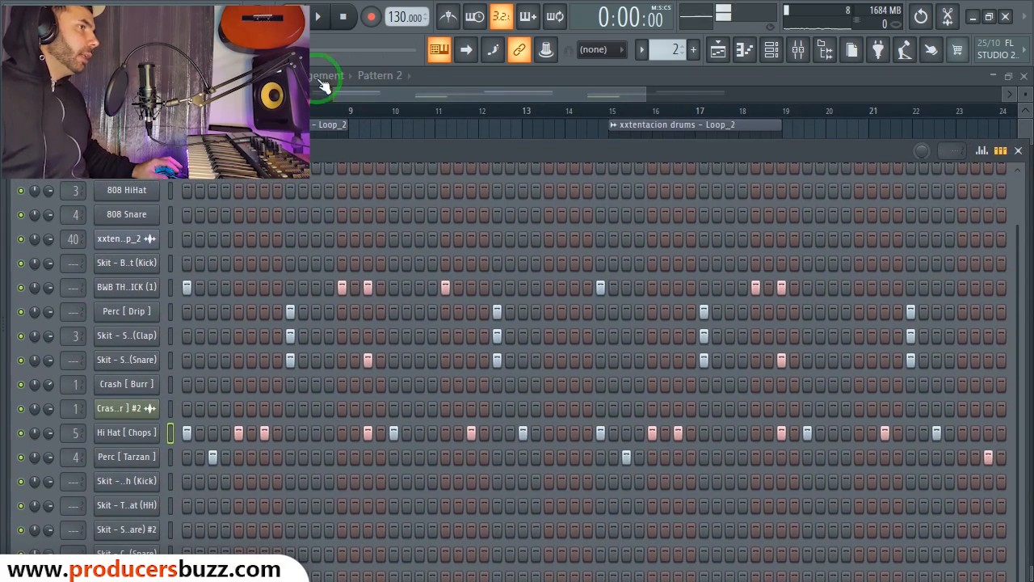
Step: Play the song from bar 15 with the channel rack reopened
{"action": "left_click", "coordinate": [611, 109]}
{"action": "left_click", "coordinate": [318, 17]}
{"action": "left_click", "coordinate": [771, 50]}
{"action": "left_click", "coordinate": [672, 265]}
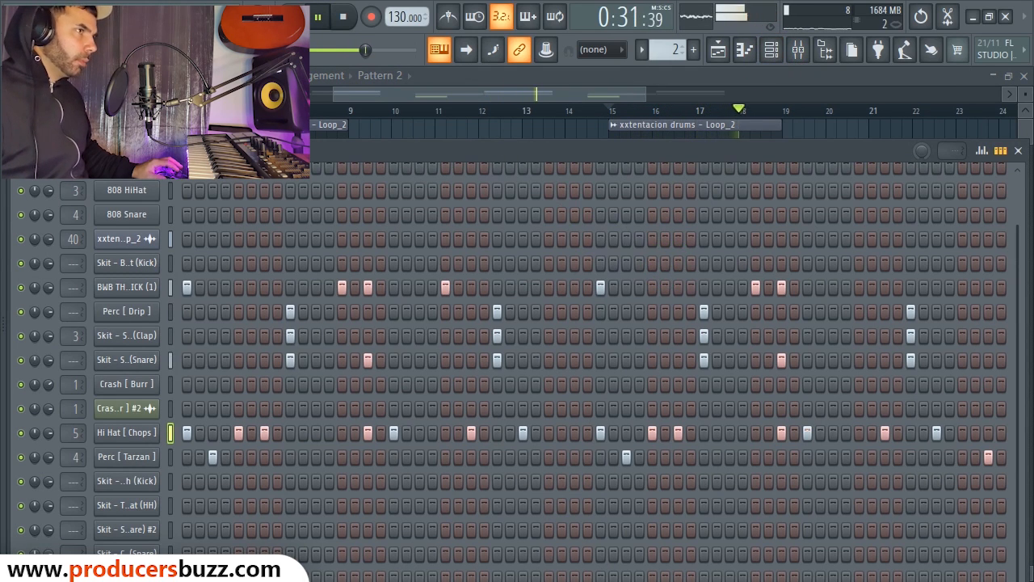
{"action": "key", "text": "F6"}
{"action": "key", "text": "space"}
Step: Loop bars 15–19, solo the BWB channel and play the loop
{"action": "left_click_drag", "start_coordinate": [622, 114], "coordinate": [791, 123]}
{"action": "left_click", "coordinate": [766, 53]}
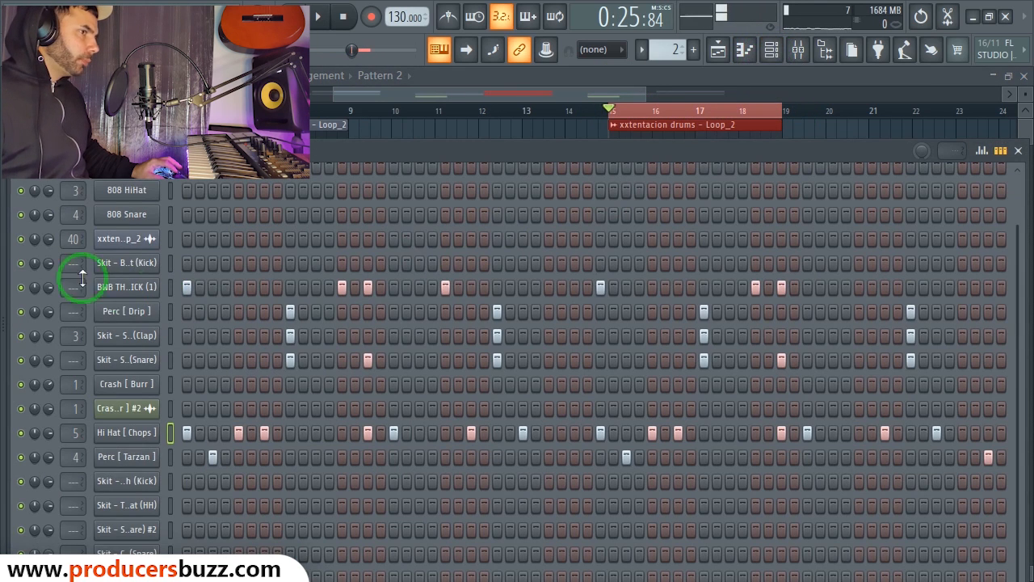
{"action": "right_click", "coordinate": [21, 287]}
{"action": "key", "text": "space"}
Step: Filter to audio channels, solo the first one, then show all channels again
{"action": "scroll", "coordinate": [112, 309], "scroll_direction": "up", "scroll_amount": 2}
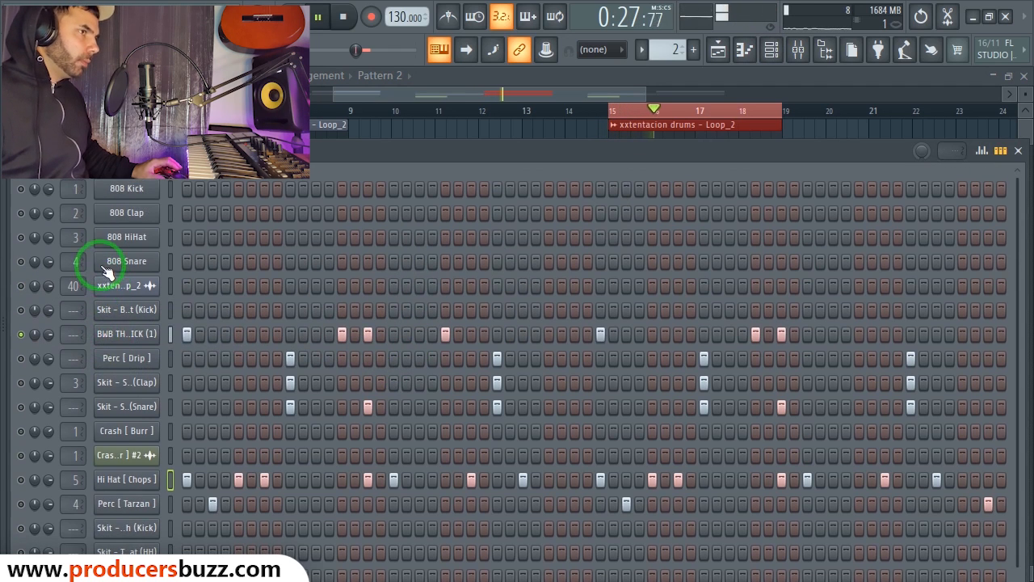
{"action": "left_click", "coordinate": [127, 190]}
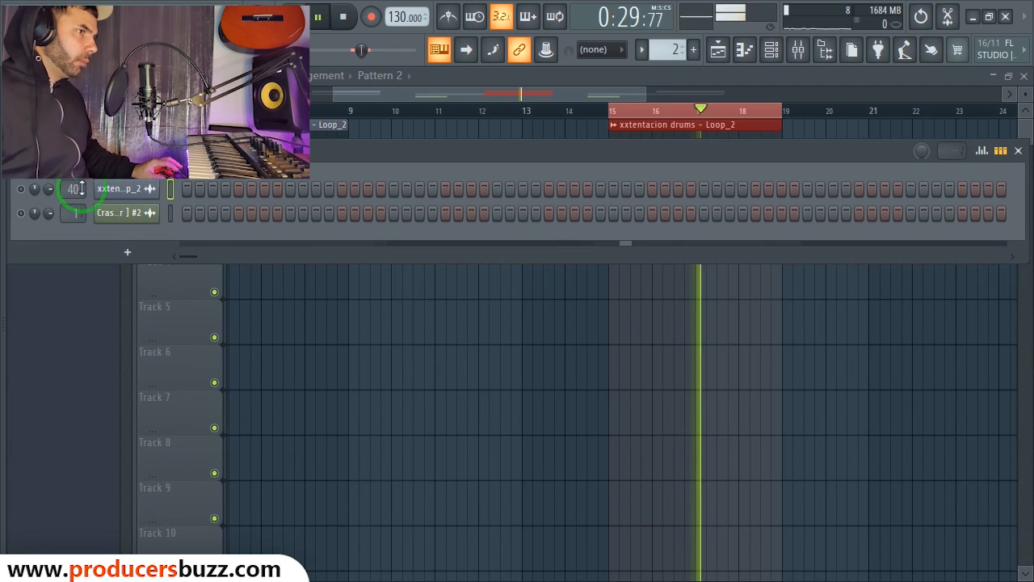
{"action": "right_click", "coordinate": [22, 189]}
{"action": "key", "text": "space"}
{"action": "key", "text": "space"}
{"action": "left_click", "coordinate": [136, 157]}
{"action": "left_click", "coordinate": [131, 173]}
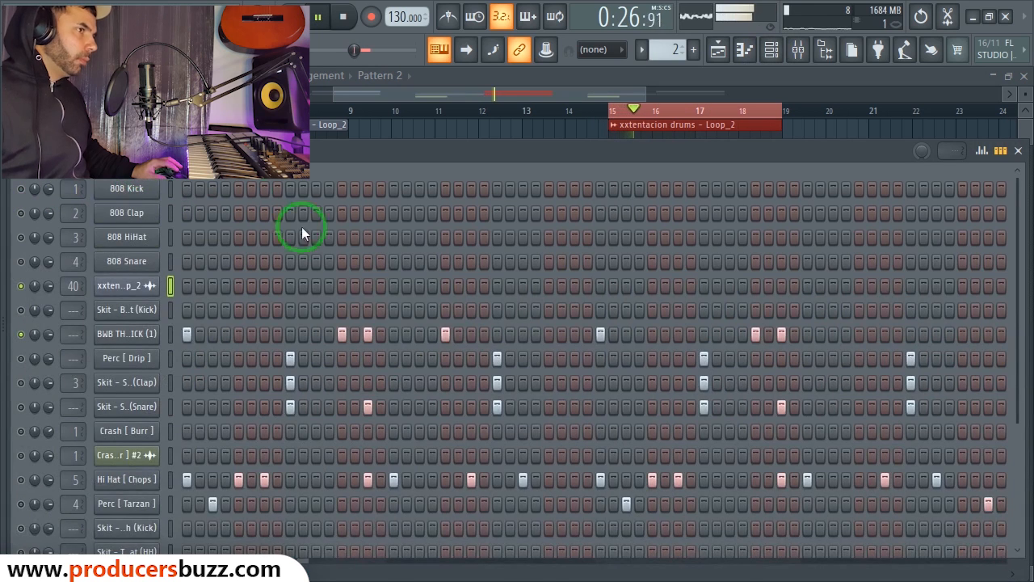
{"action": "scroll", "coordinate": [441, 322], "scroll_direction": "down", "scroll_amount": 2}
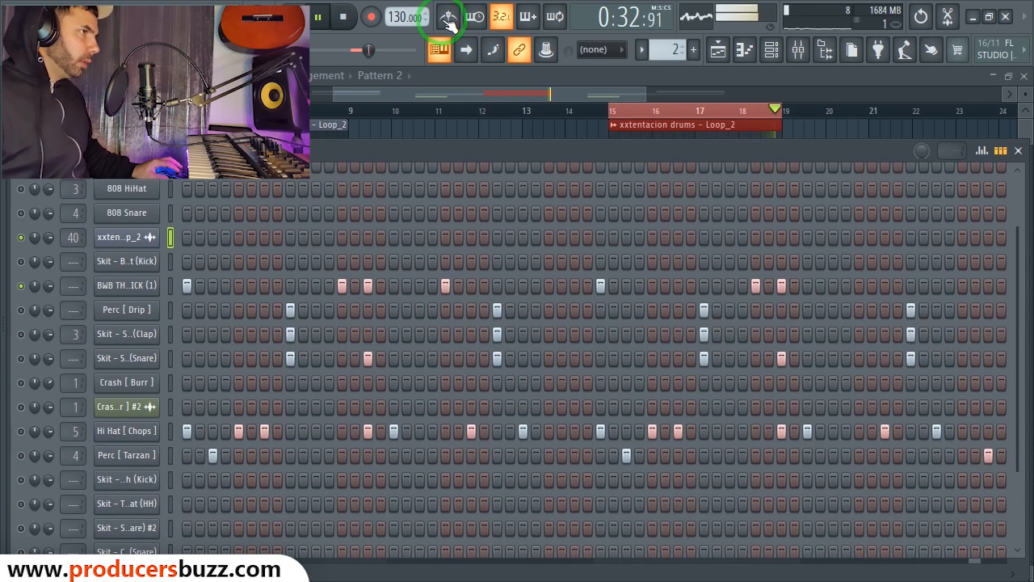
Step: Remove three steps, including the pink one, from the BWB row while auditioning
{"action": "key", "text": "space"}
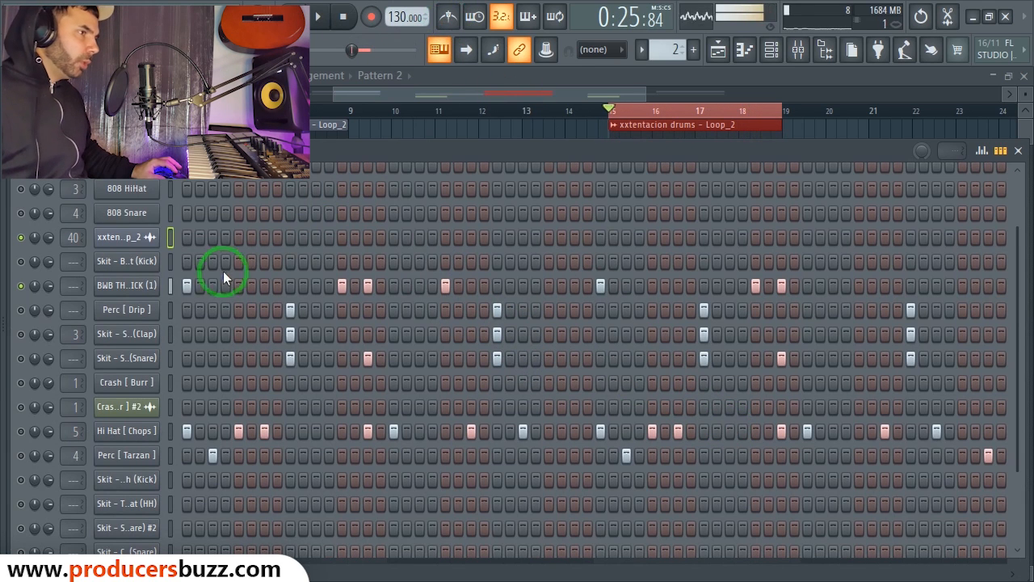
{"action": "key", "text": "space"}
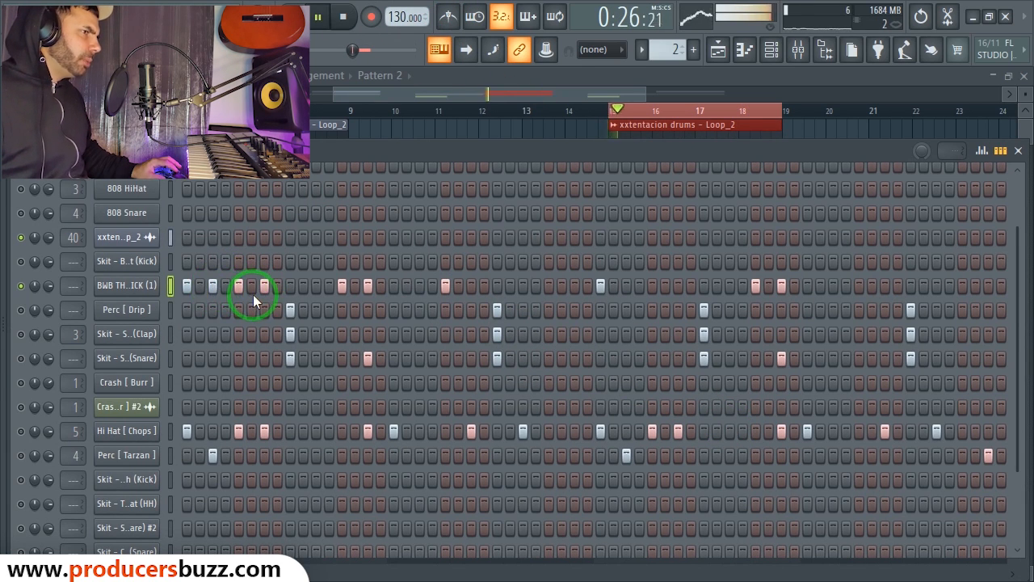
{"action": "key", "text": "space"}
{"action": "right_click", "coordinate": [239, 285]}
{"action": "right_click", "coordinate": [213, 285]}
{"action": "key", "text": "space"}
{"action": "right_click", "coordinate": [265, 286]}
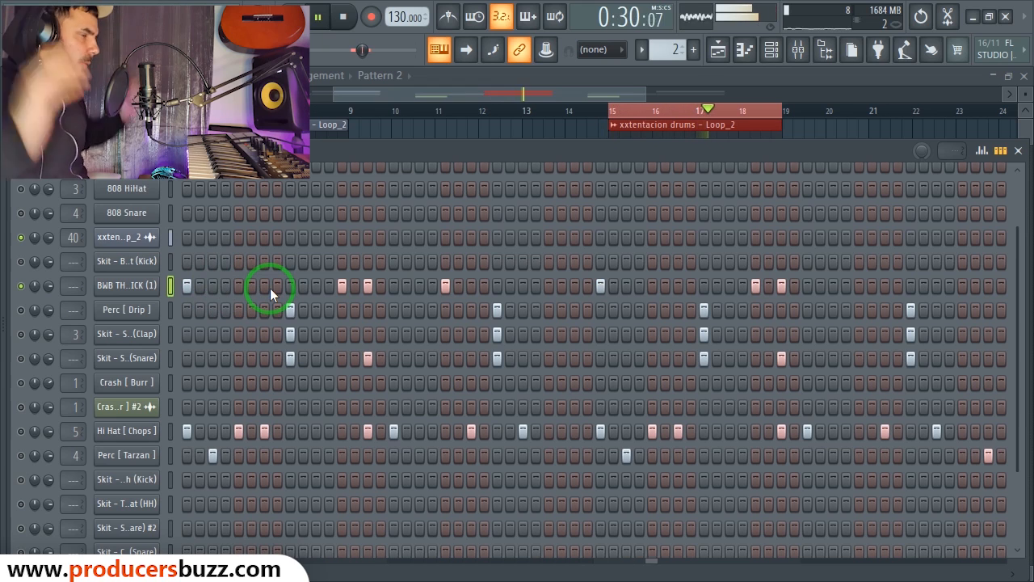
{"action": "key", "text": "space"}
Step: Unmute the Perc [ Drip ] and clap channels and play the loop
{"action": "left_click", "coordinate": [133, 337]}
{"action": "left_click", "coordinate": [127, 317]}
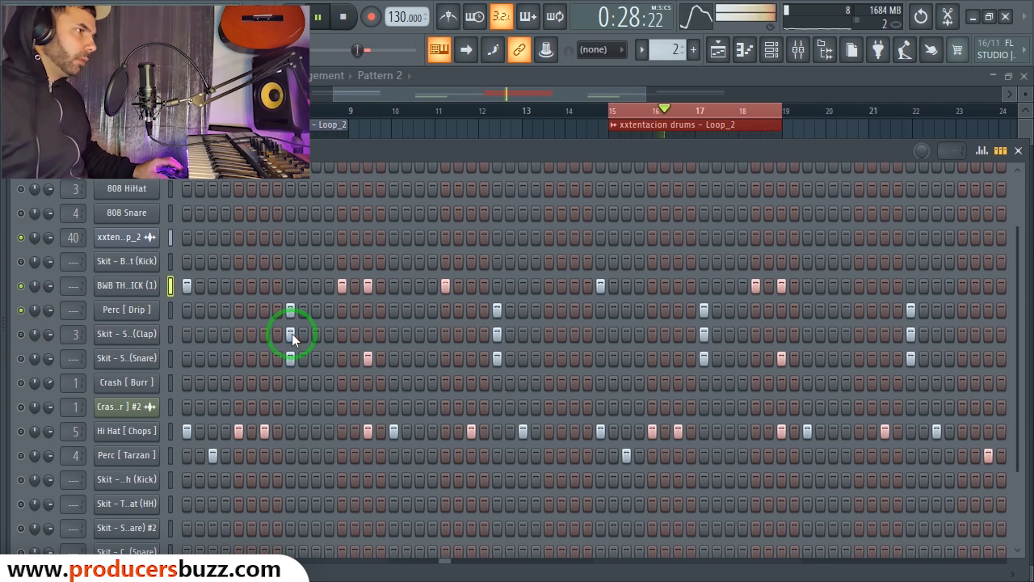
{"action": "key", "text": "space"}
{"action": "left_click", "coordinate": [117, 337]}
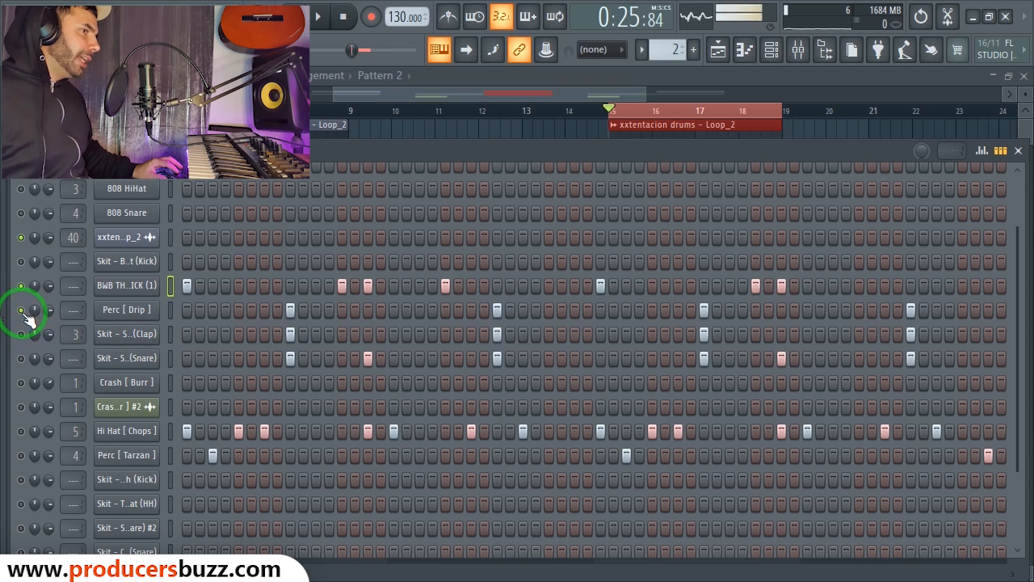
{"action": "key", "text": "space"}
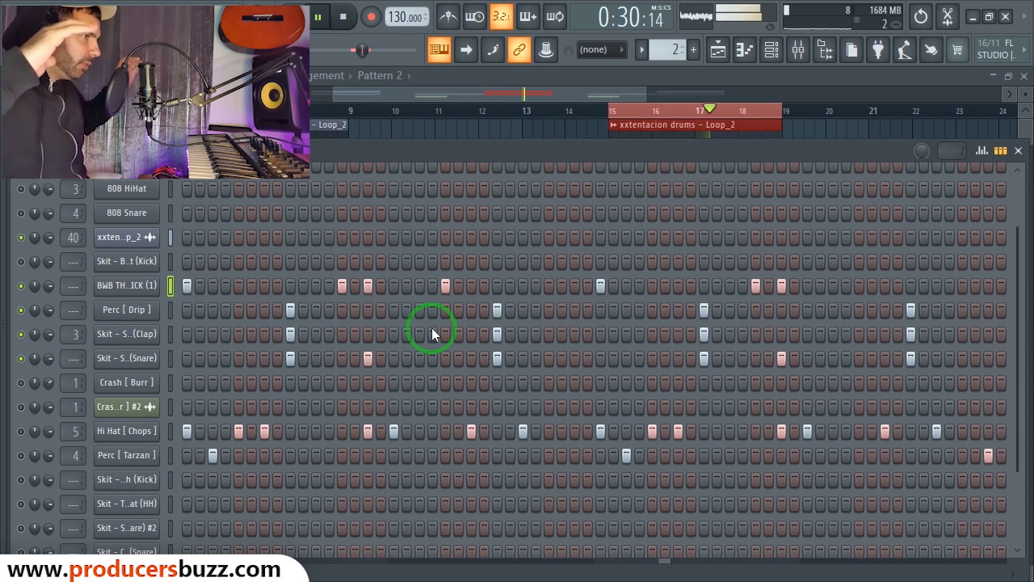
{"action": "key", "text": "space"}
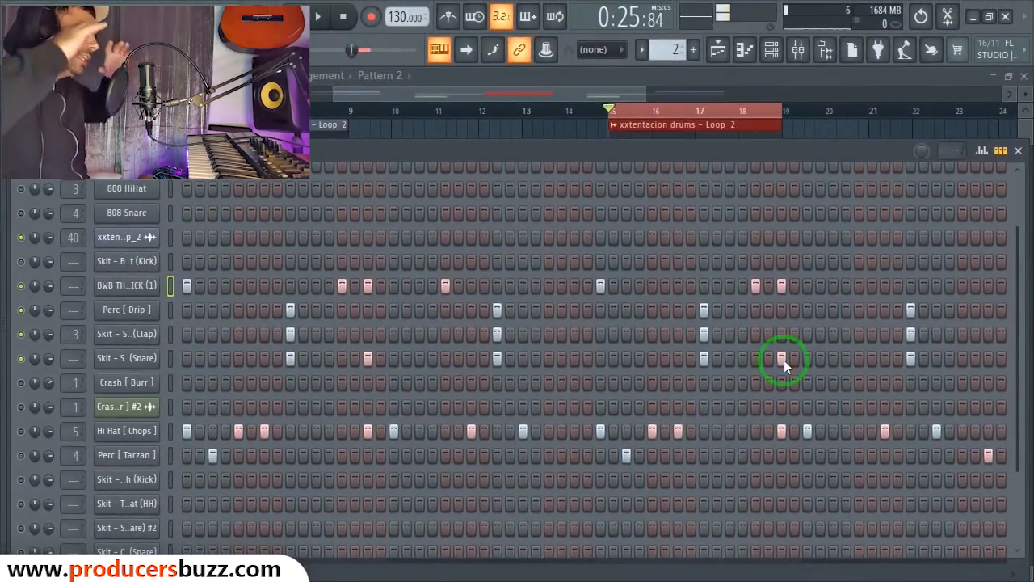
{"action": "key", "text": "space"}
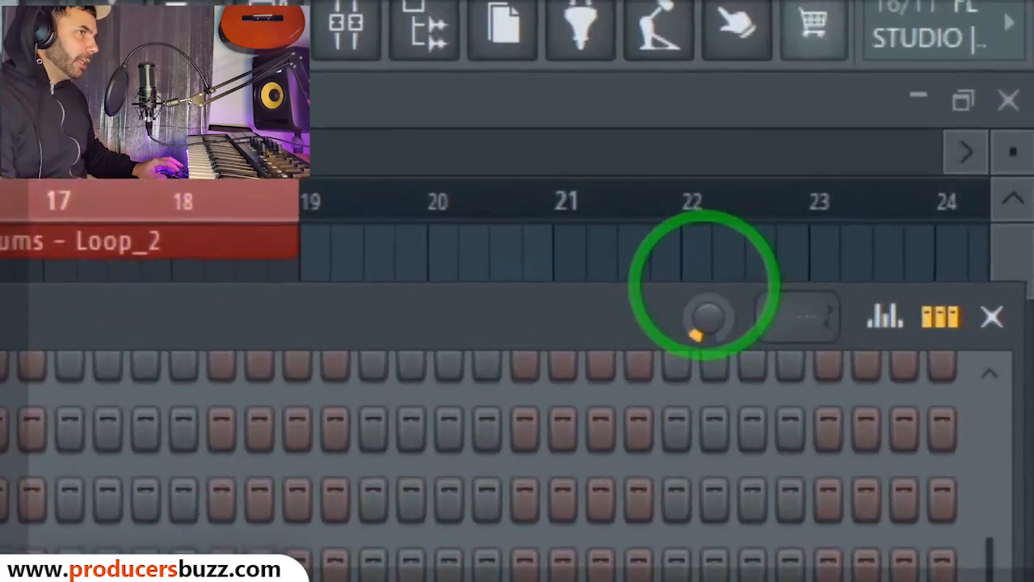
Step: Raise the channel rack swing knob to add swing to Pattern 2
{"action": "left_click_drag", "start_coordinate": [920, 142], "coordinate": [916, 124]}
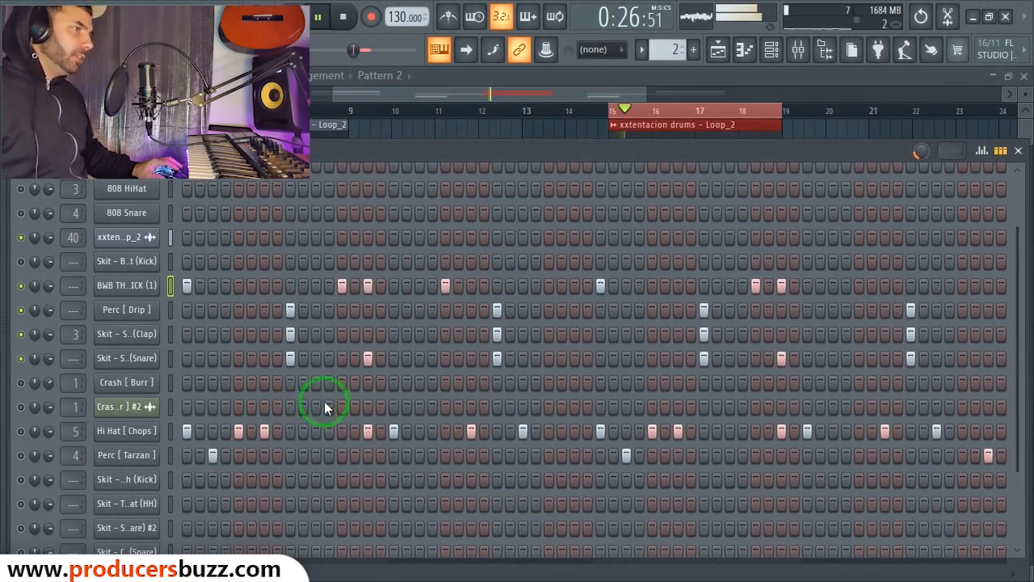
{"action": "key", "text": "space"}
{"action": "right_click", "coordinate": [135, 434]}
Step: Play the Hi Hat [ Chops ] part in its piano roll, then audition the pattern with the editor closed
{"action": "left_click", "coordinate": [197, 352]}
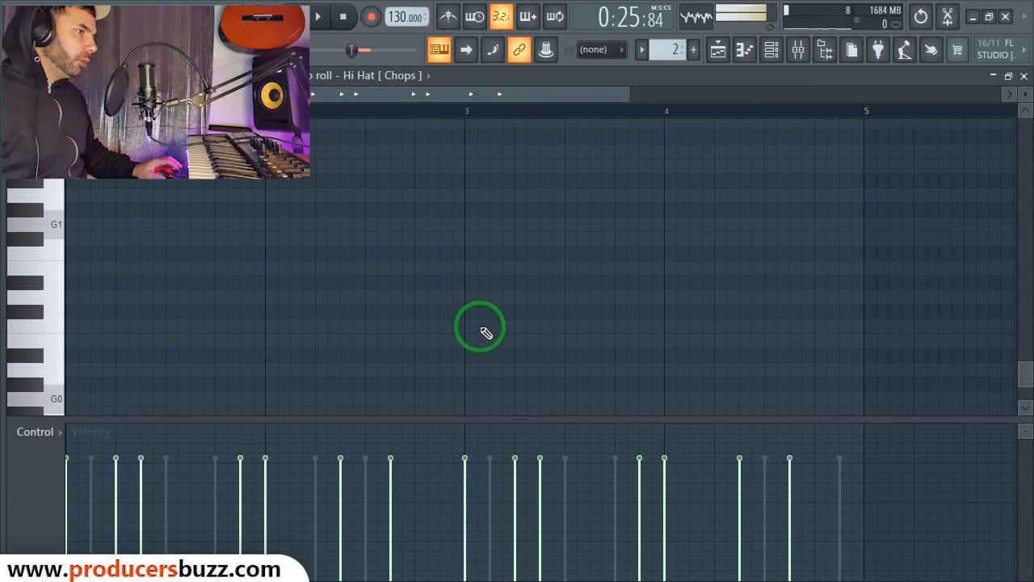
{"action": "key", "text": "space"}
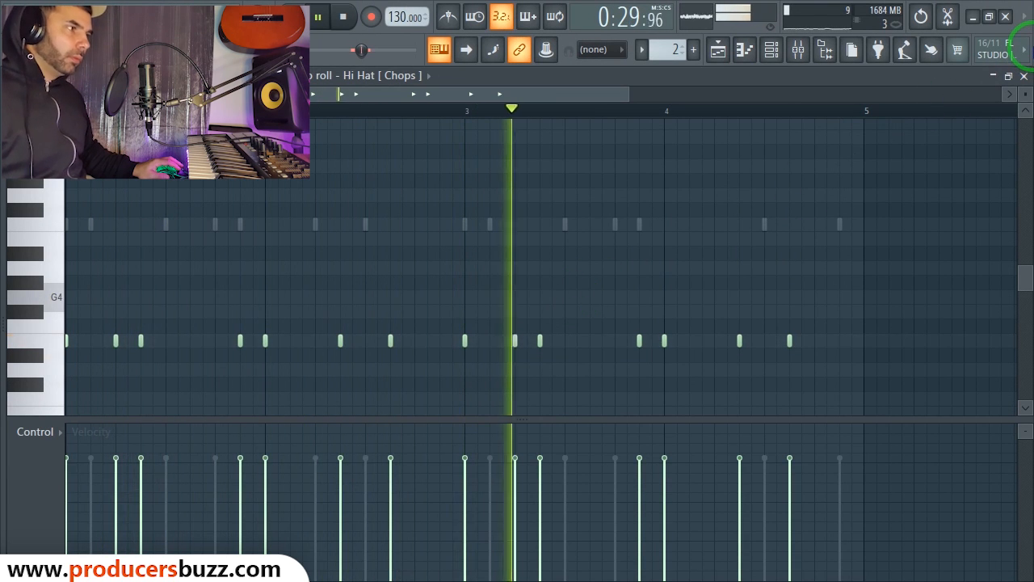
{"action": "left_click", "coordinate": [1023, 75]}
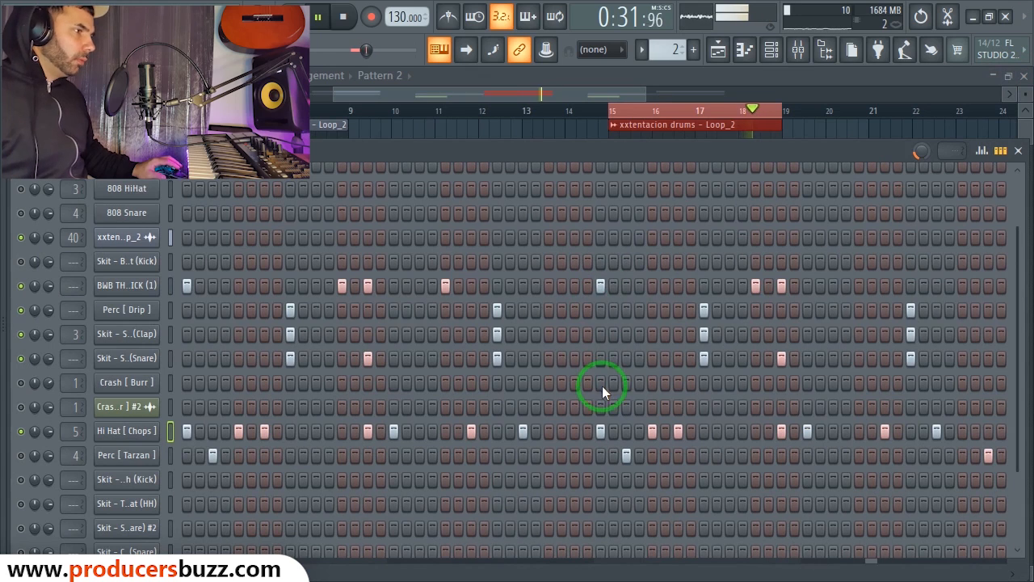
{"action": "key", "text": "space"}
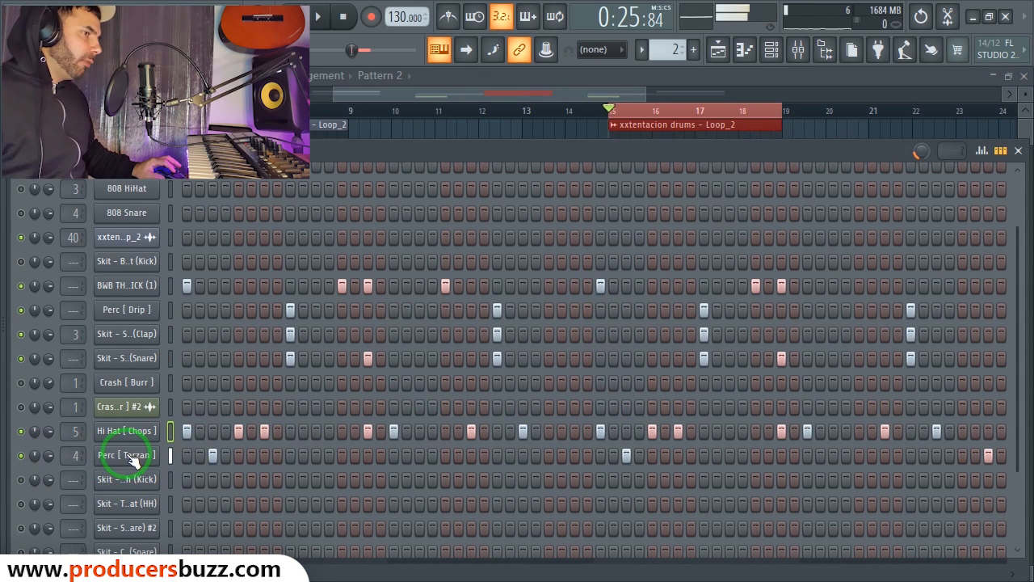
{"action": "key", "text": "space"}
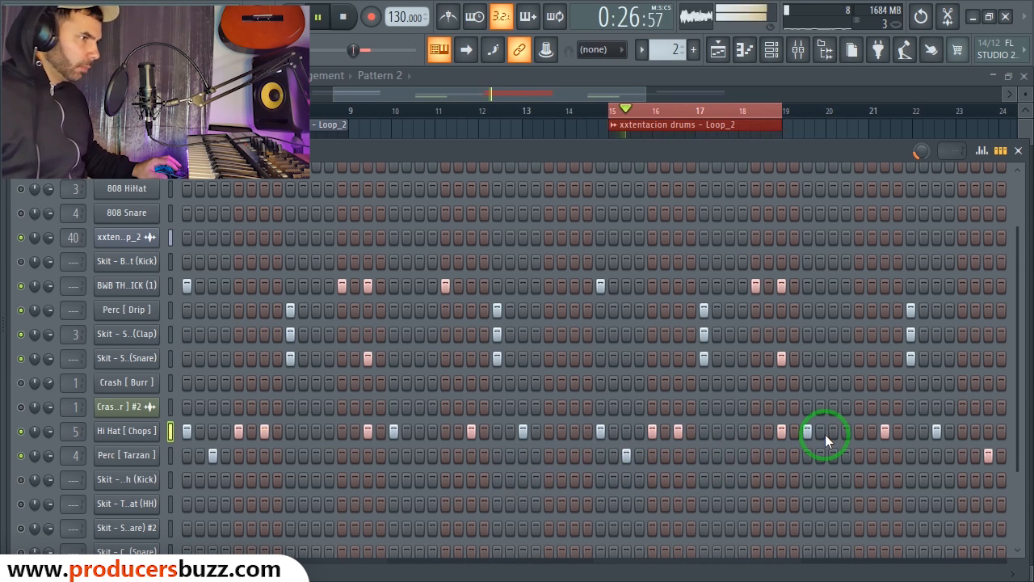
{"action": "key", "text": "space"}
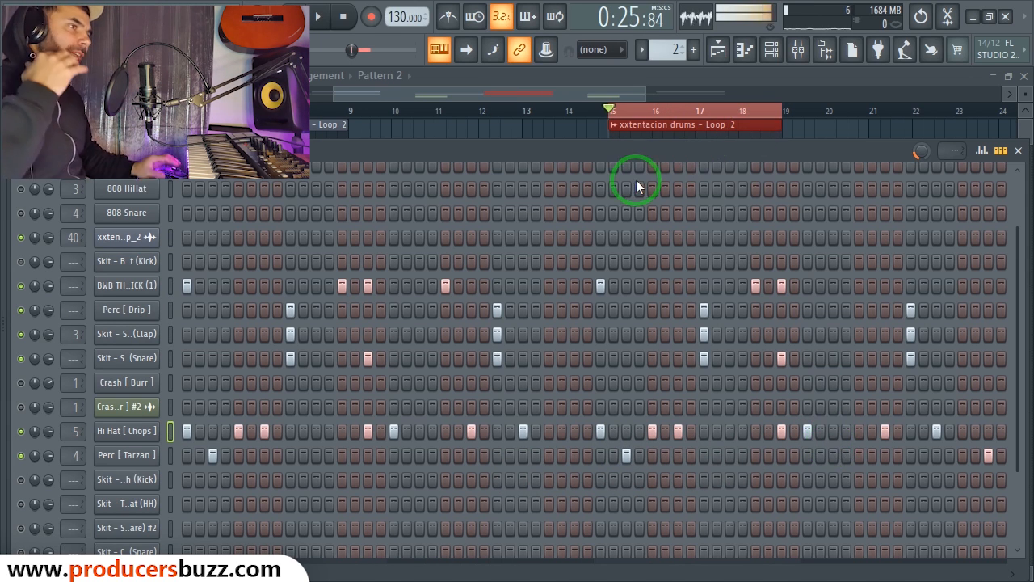
{"action": "left_click_drag", "start_coordinate": [554, 96], "coordinate": [636, 93]}
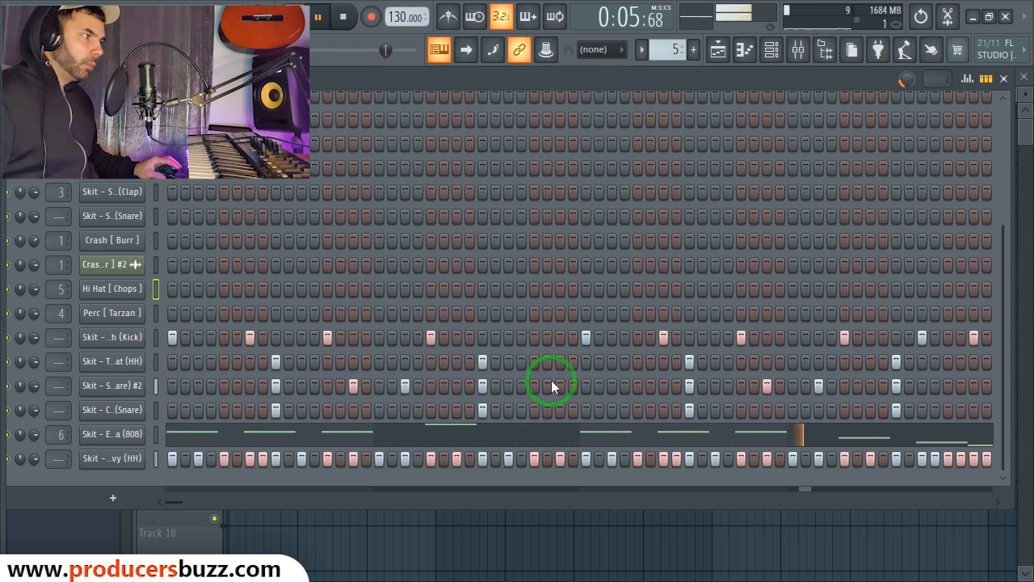
{"action": "key", "text": "space"}
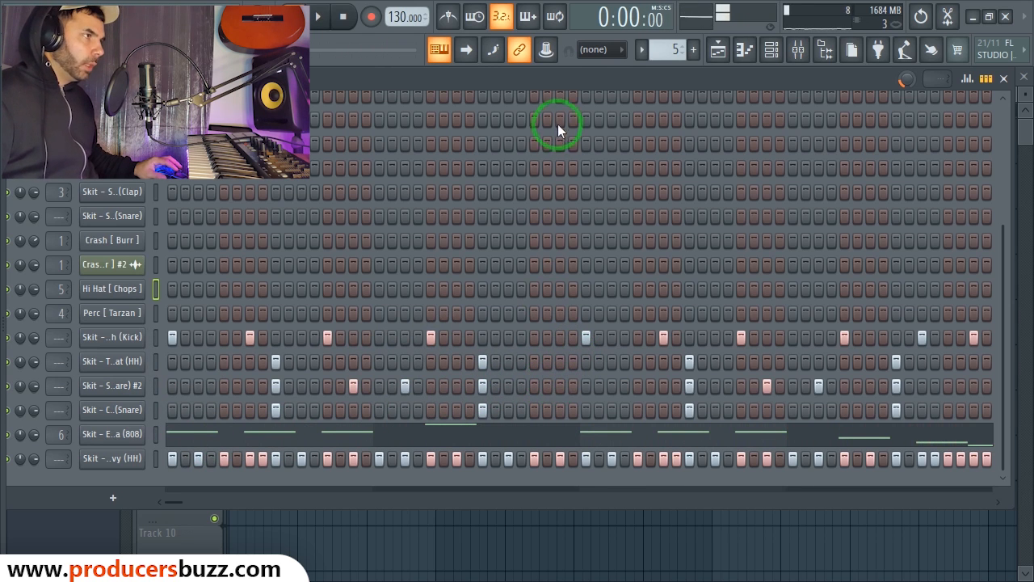
{"action": "left_click_drag", "start_coordinate": [572, 97], "coordinate": [566, 303]}
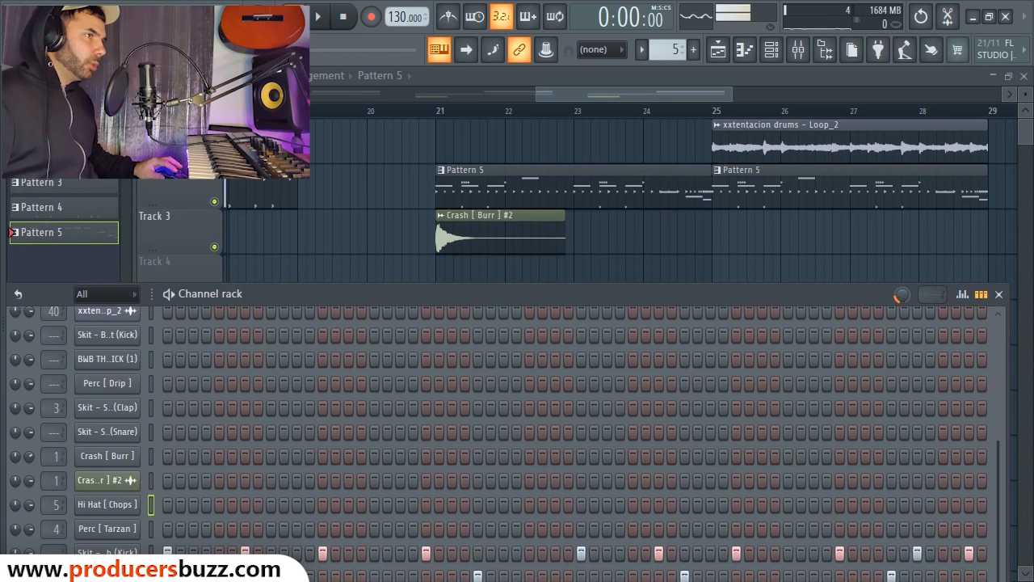
{"action": "key", "text": "F6"}
{"action": "left_click_drag", "start_coordinate": [720, 105], "coordinate": [959, 116]}
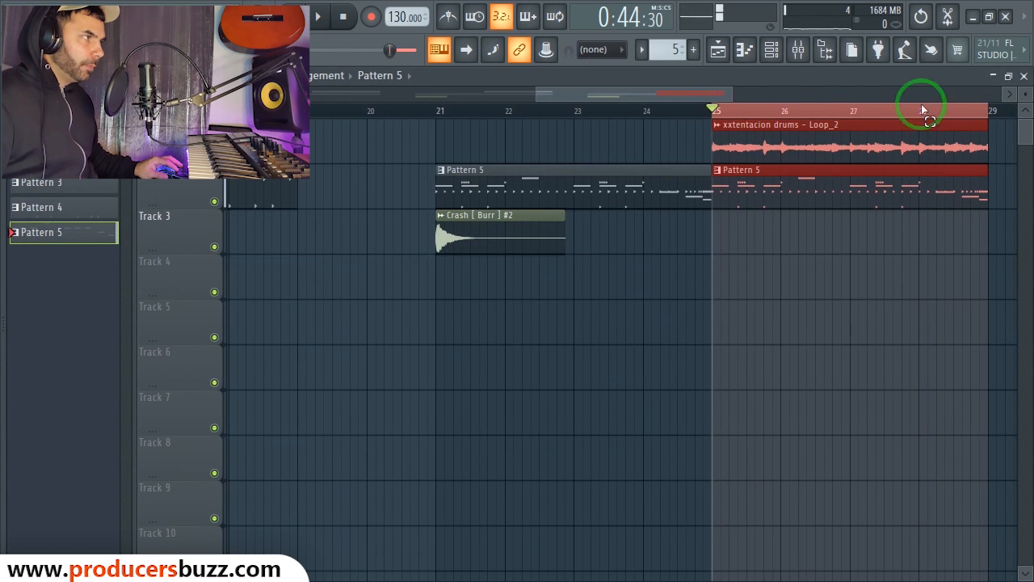
{"action": "left_click", "coordinate": [772, 49]}
{"action": "key", "text": "space"}
{"action": "left_click_drag", "start_coordinate": [639, 290], "coordinate": [681, 124]}
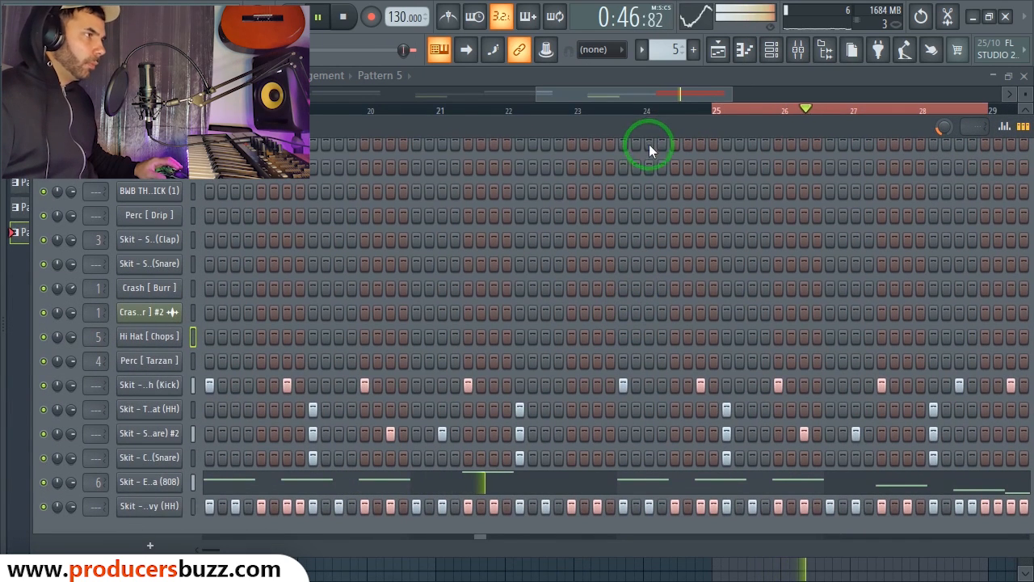
{"action": "left_click_drag", "start_coordinate": [647, 153], "coordinate": [618, 126]}
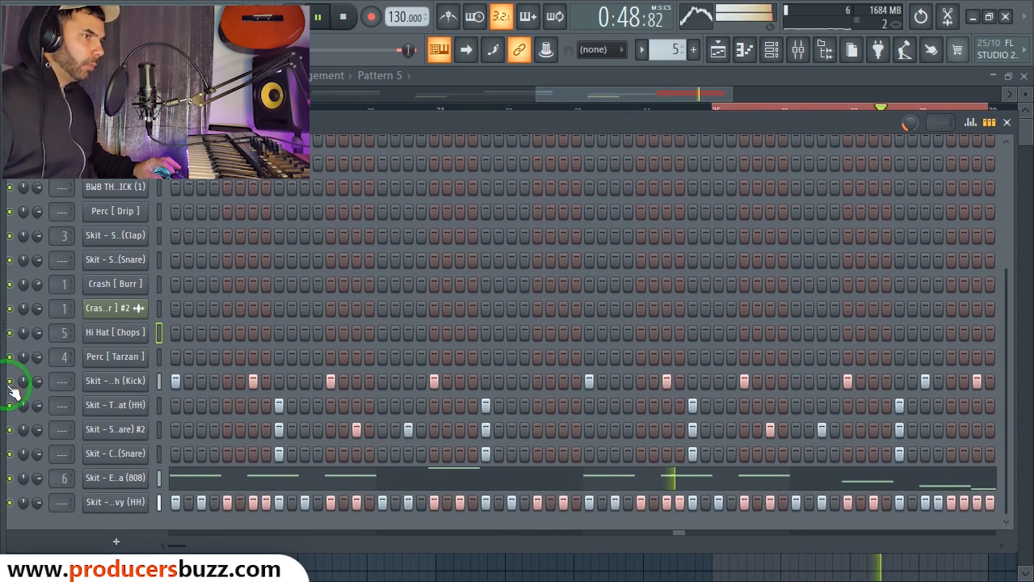
{"action": "key", "text": "space"}
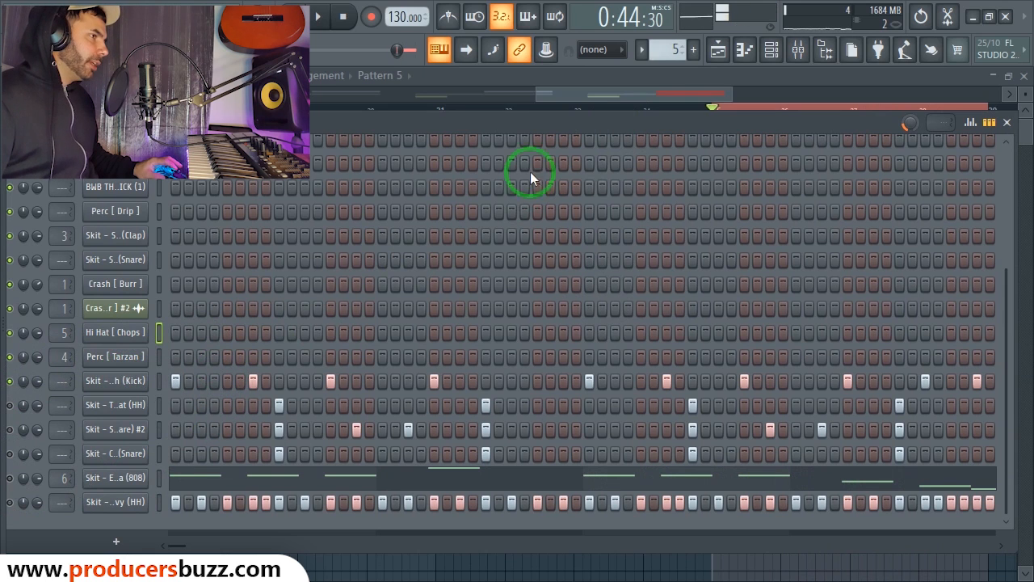
{"action": "left_click_drag", "start_coordinate": [530, 118], "coordinate": [509, 104]}
{"action": "left_click", "coordinate": [337, 369]}
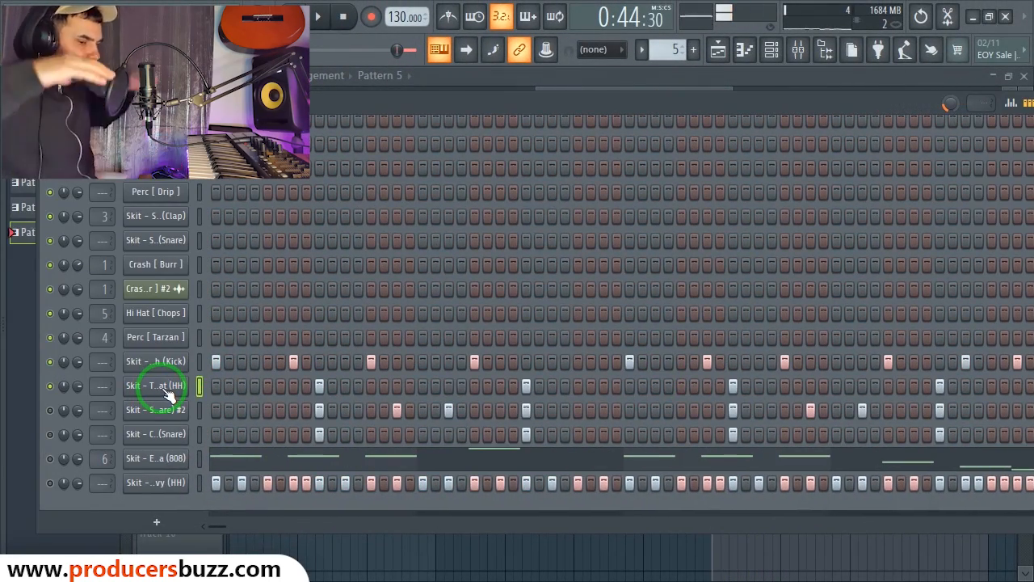
{"action": "key", "text": "space"}
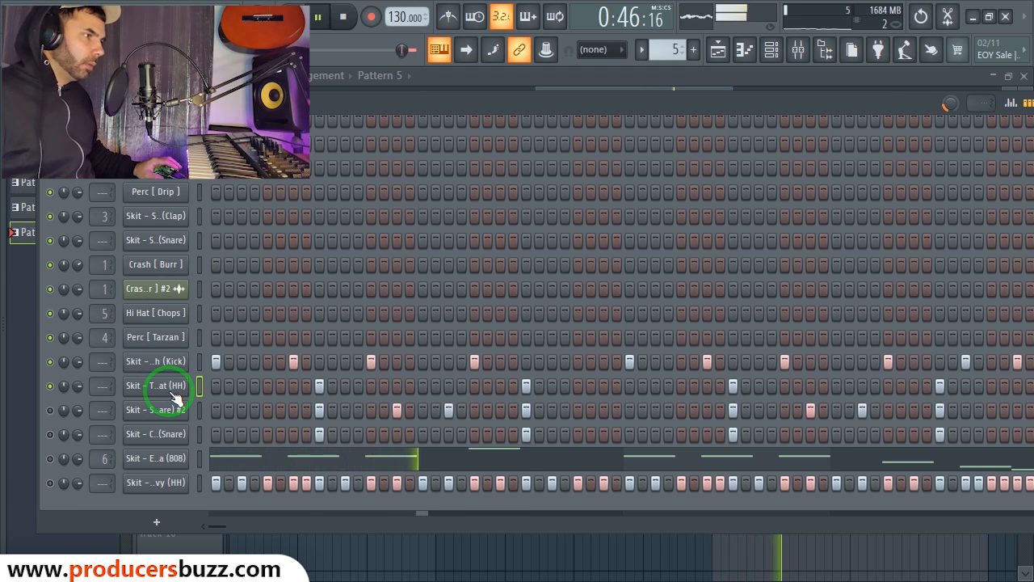
{"action": "left_click", "coordinate": [50, 410]}
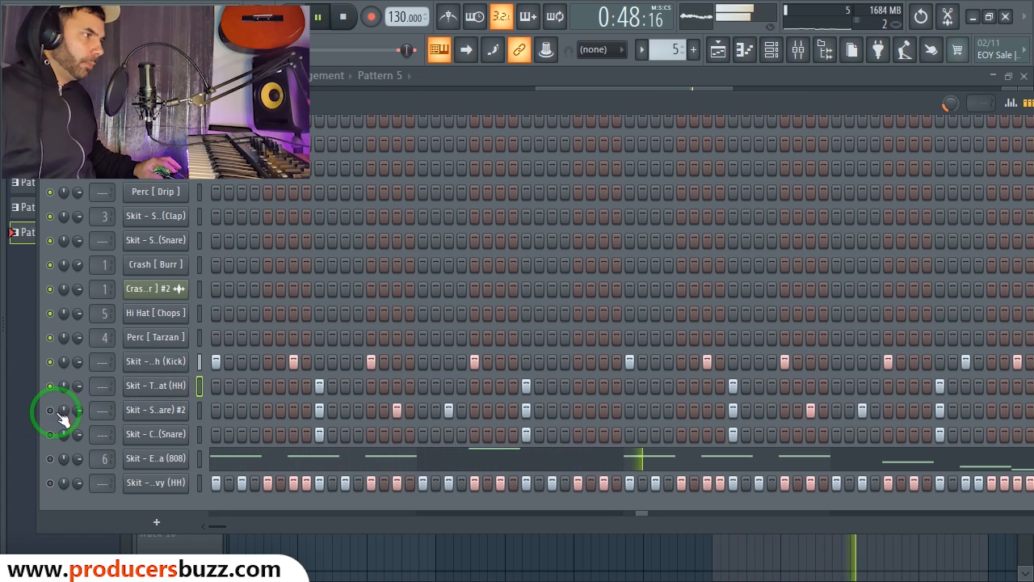
{"action": "key", "text": "space"}
{"action": "left_click", "coordinate": [147, 413]}
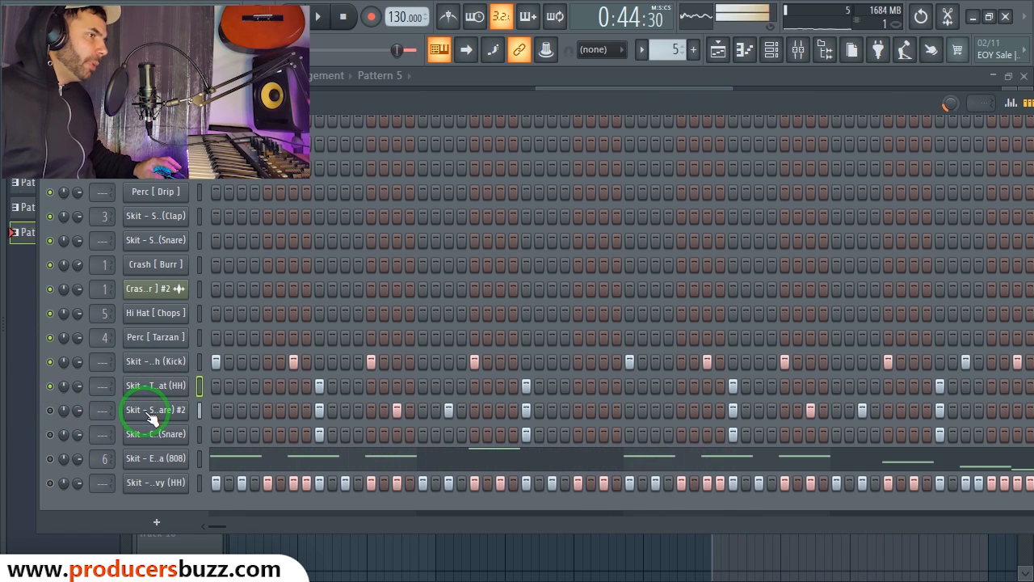
{"action": "left_click", "coordinate": [50, 409]}
{"action": "key", "text": "space"}
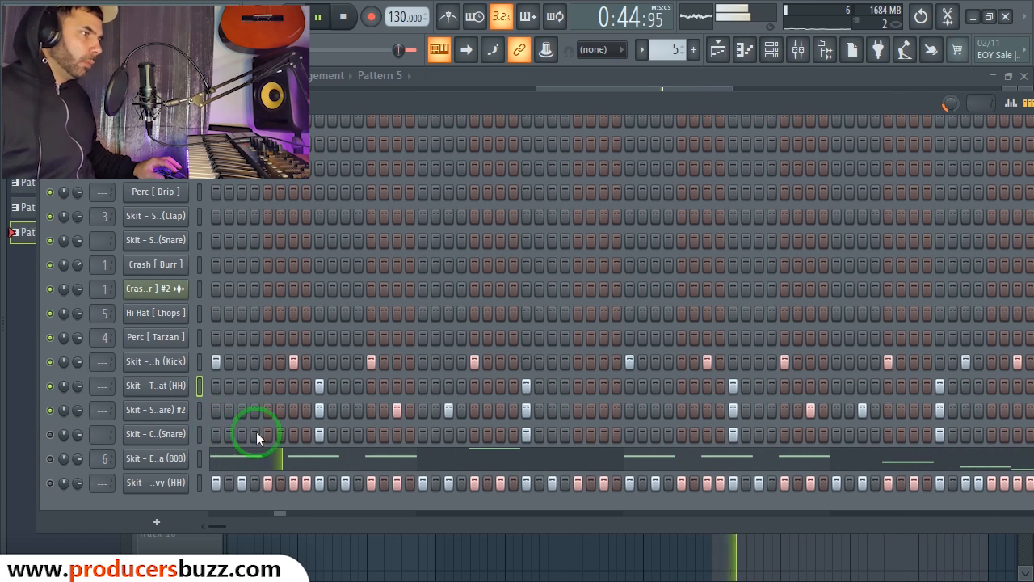
{"action": "key", "text": "space"}
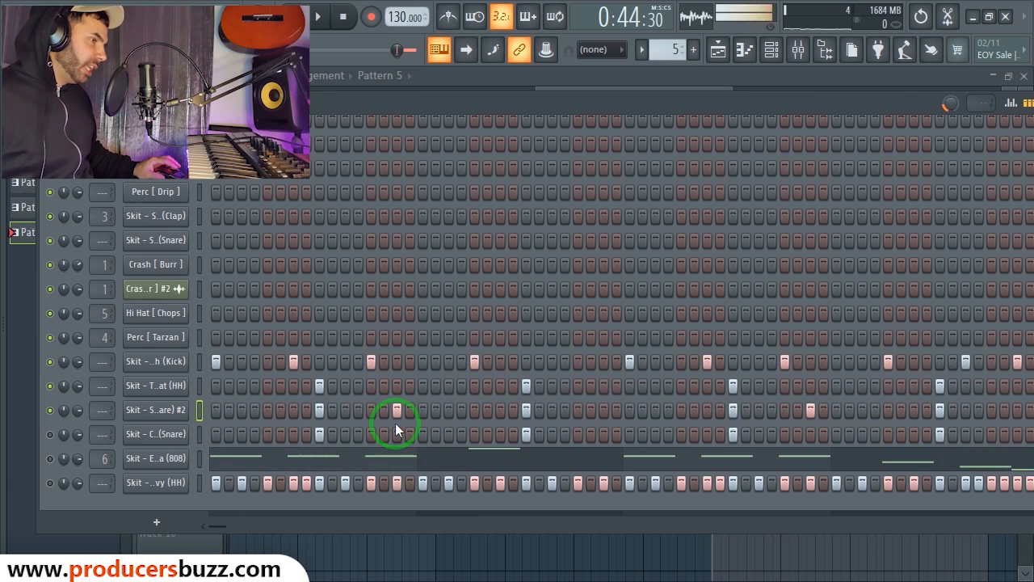
{"action": "key", "text": "space"}
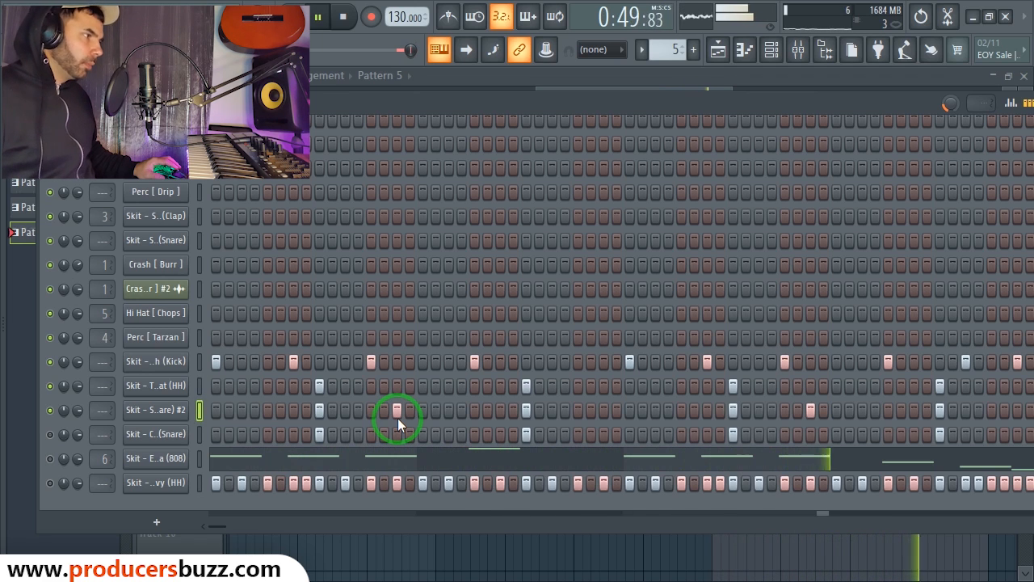
{"action": "key", "text": "space"}
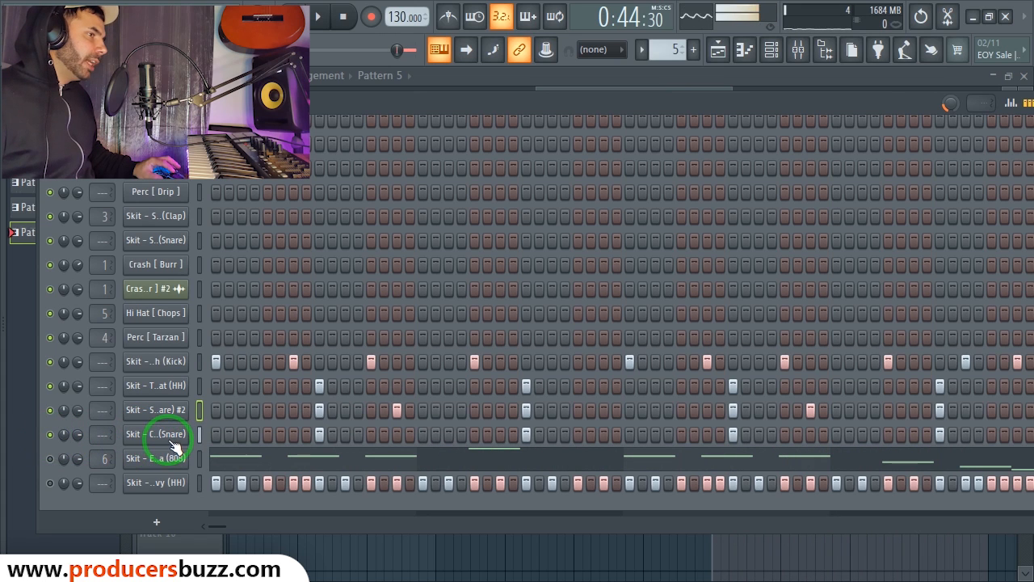
{"action": "key", "text": "space"}
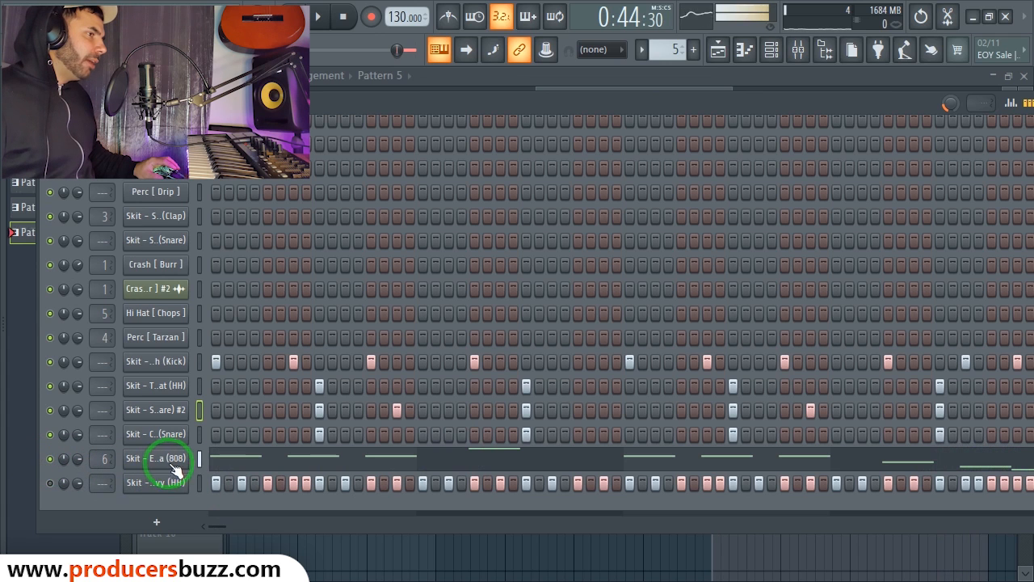
Step: Look at the 808 piano roll, then copy the kick channel's pattern
{"action": "right_click", "coordinate": [147, 466]}
{"action": "left_click", "coordinate": [243, 349]}
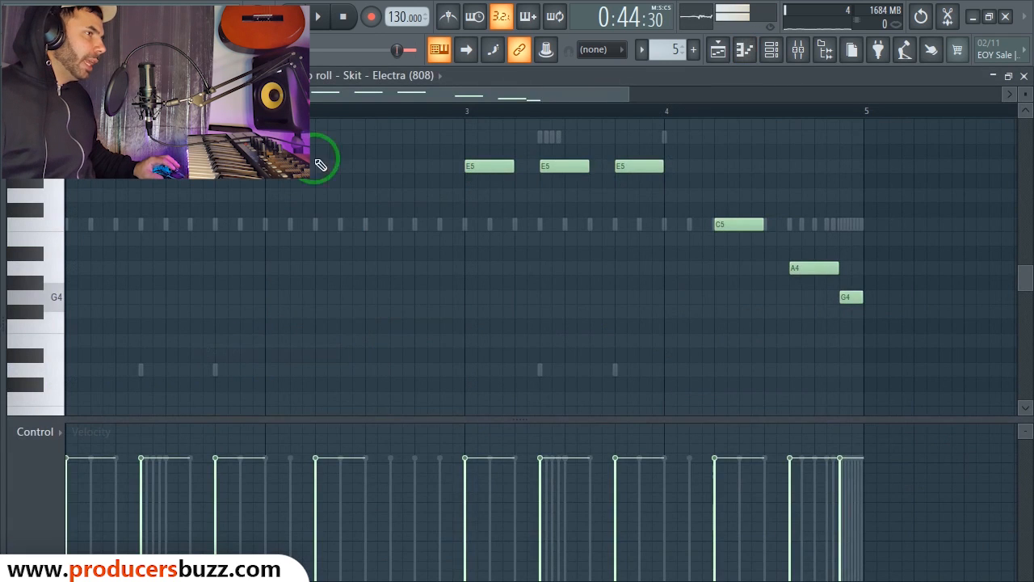
{"action": "left_click_drag", "start_coordinate": [628, 92], "coordinate": [615, 94]}
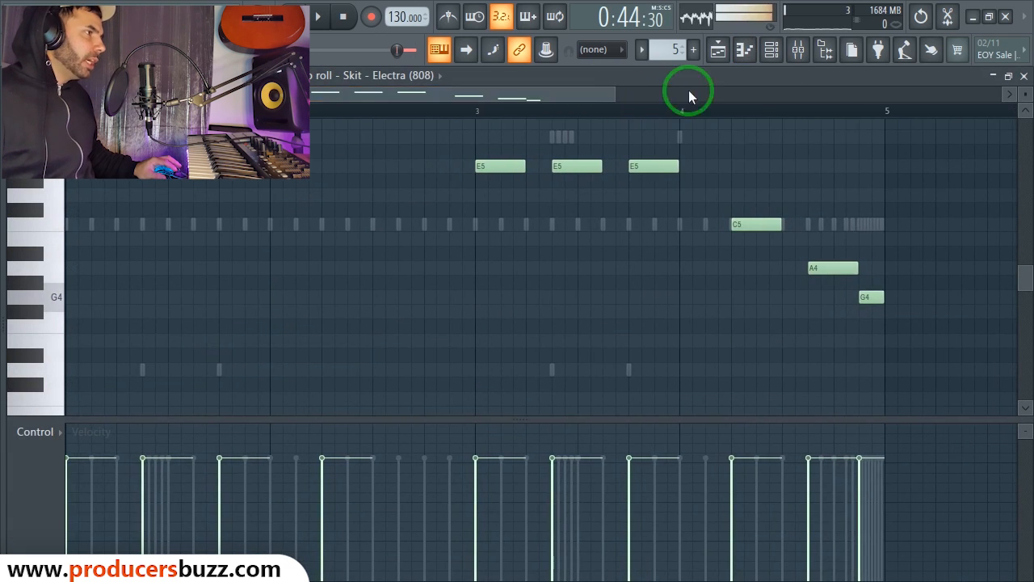
{"action": "left_click", "coordinate": [1022, 71]}
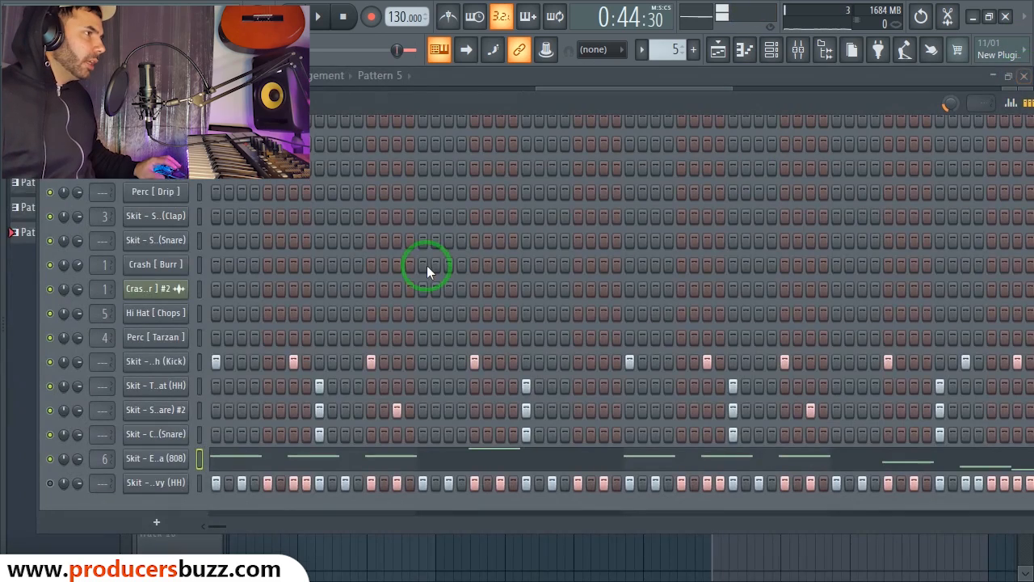
{"action": "right_click", "coordinate": [172, 360]}
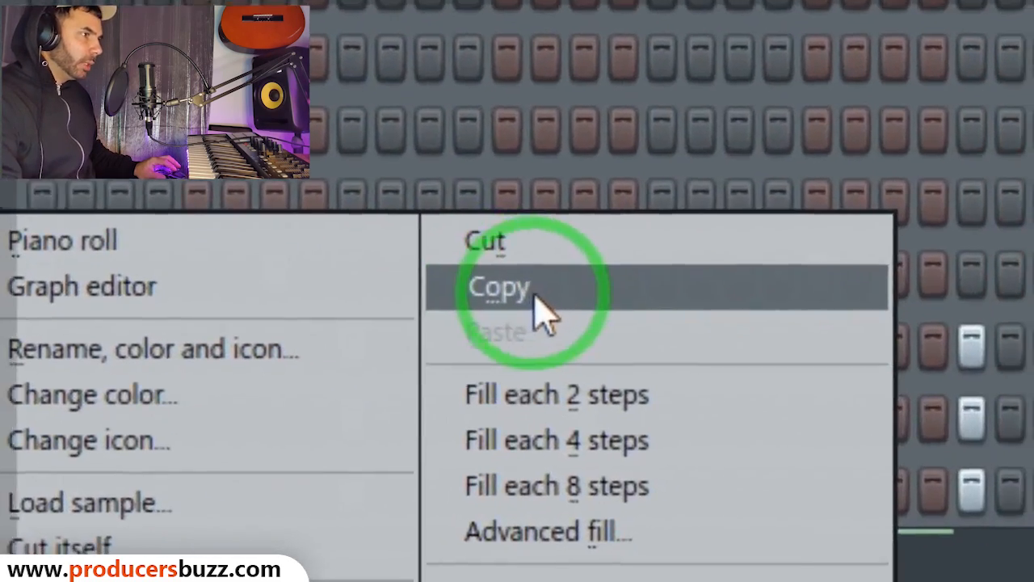
{"action": "left_click", "coordinate": [367, 366]}
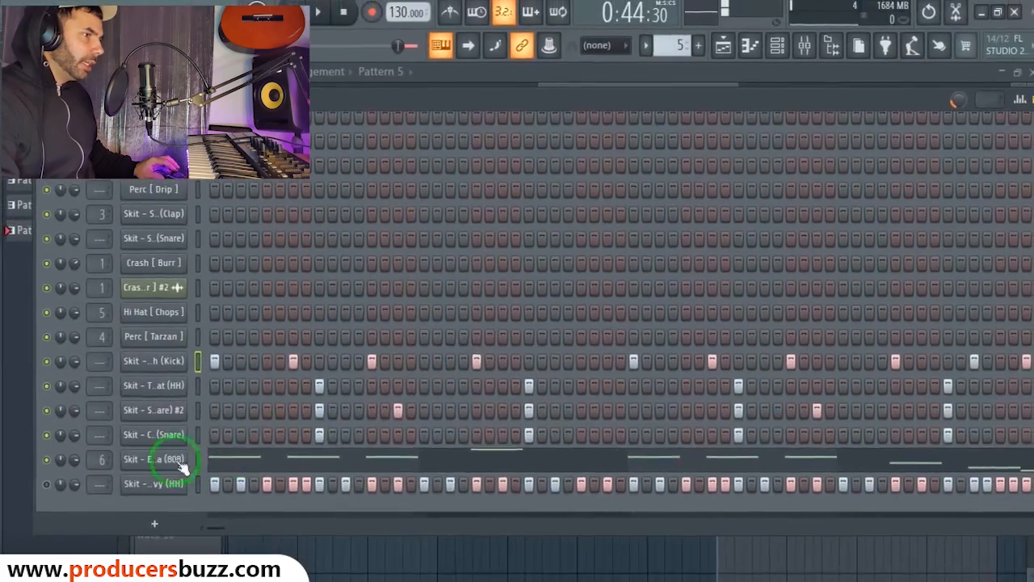
Step: Reopen the 808 piano roll and play the 808 line
{"action": "right_click", "coordinate": [133, 474]}
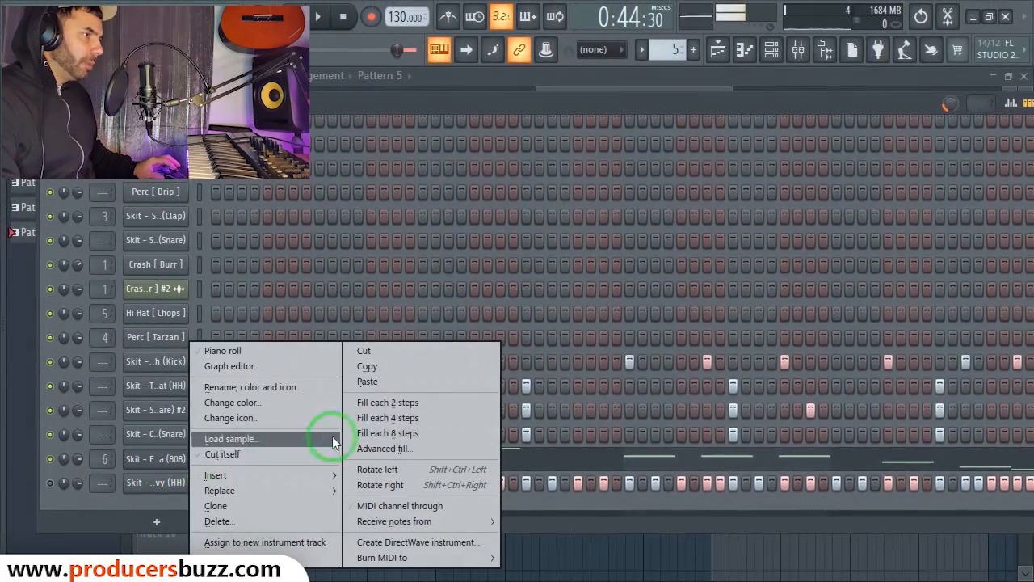
{"action": "left_click", "coordinate": [158, 460]}
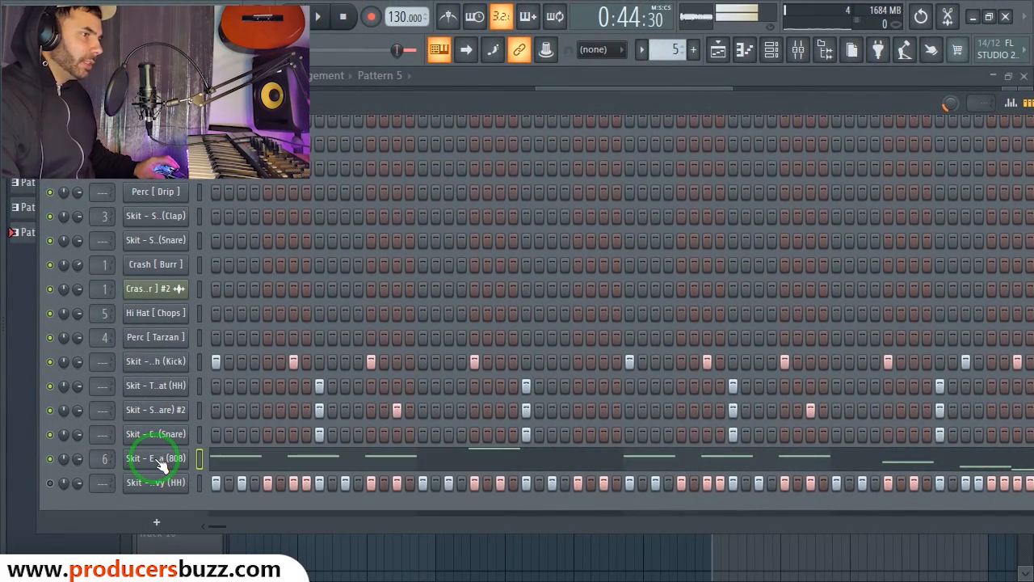
{"action": "right_click", "coordinate": [164, 466]}
{"action": "left_click", "coordinate": [247, 351]}
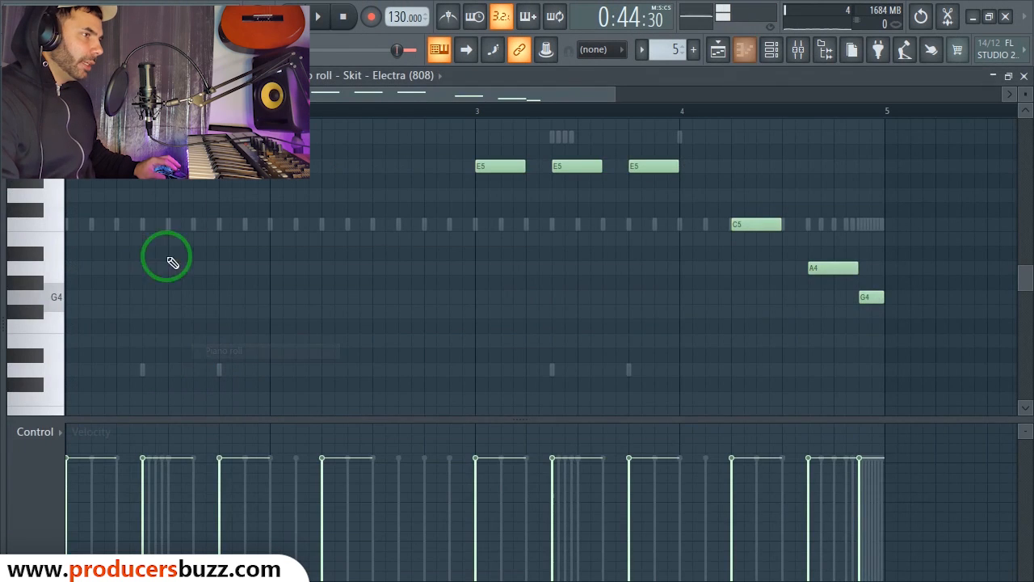
{"action": "left_click_drag", "start_coordinate": [615, 94], "coordinate": [623, 116]}
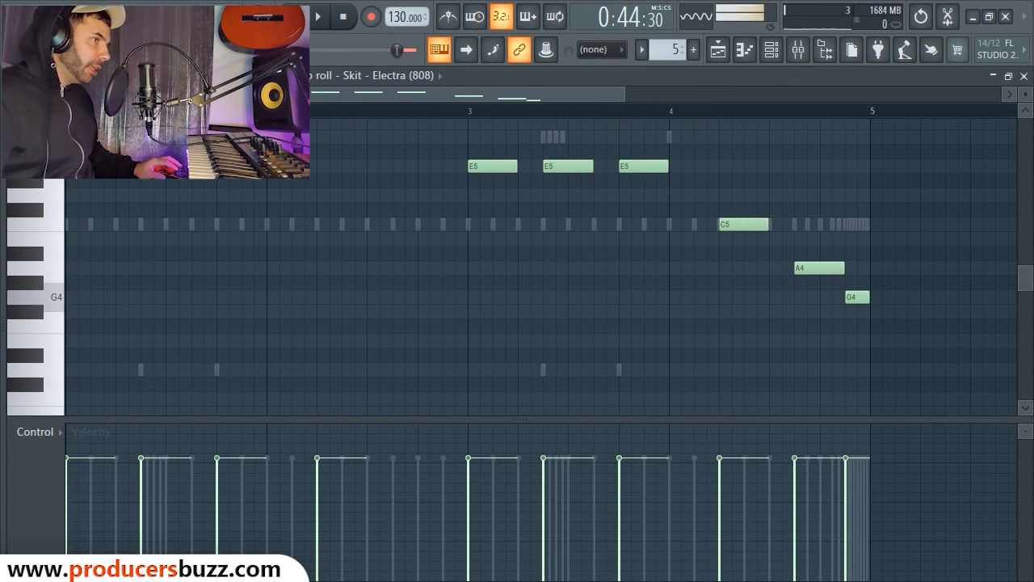
{"action": "left_click", "coordinate": [300, 16]}
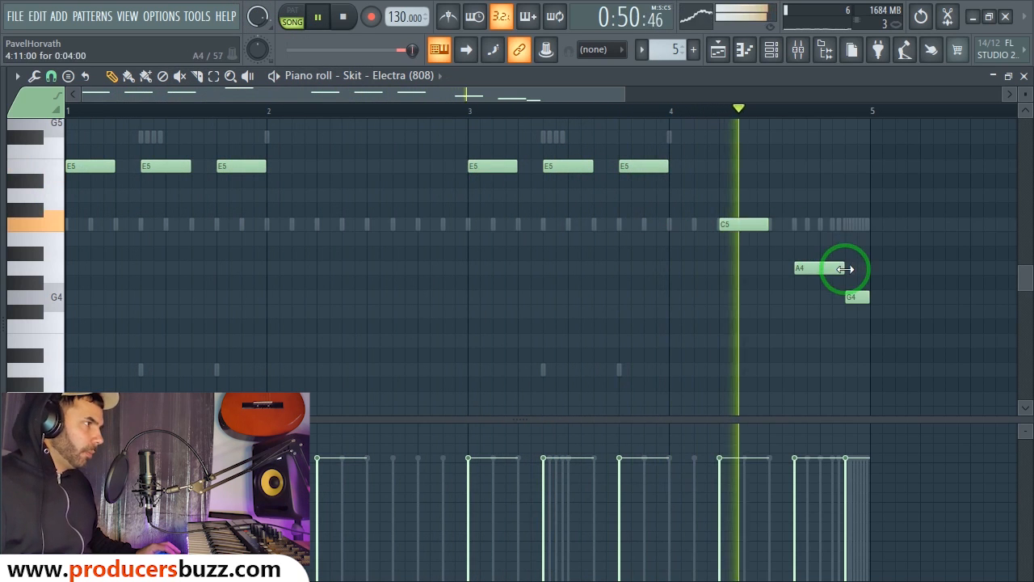
{"action": "key", "text": "space"}
Step: Drag the C5 note after bar 4 up to A5 and listen
{"action": "left_click_drag", "start_coordinate": [759, 224], "coordinate": [744, 186]}
{"action": "key", "text": "space"}
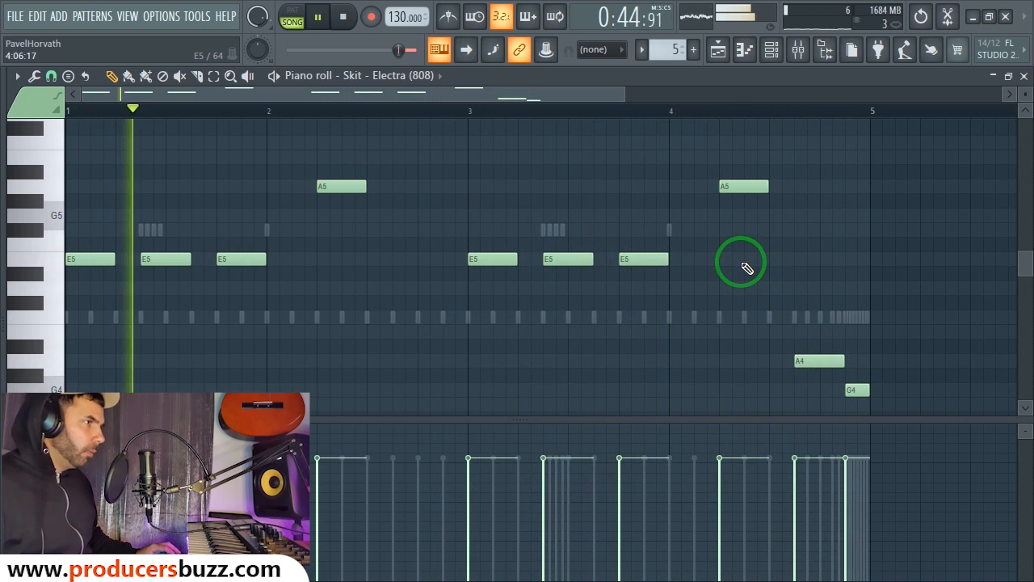
{"action": "key", "text": "space"}
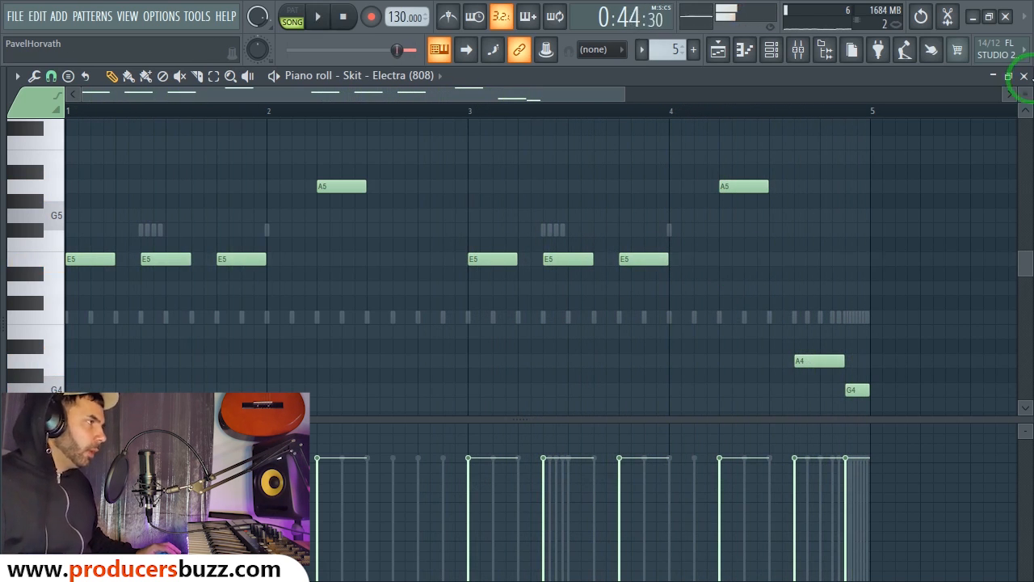
Step: Open the 808 channel settings and lengthen its volume envelope release
{"action": "left_click", "coordinate": [1024, 75]}
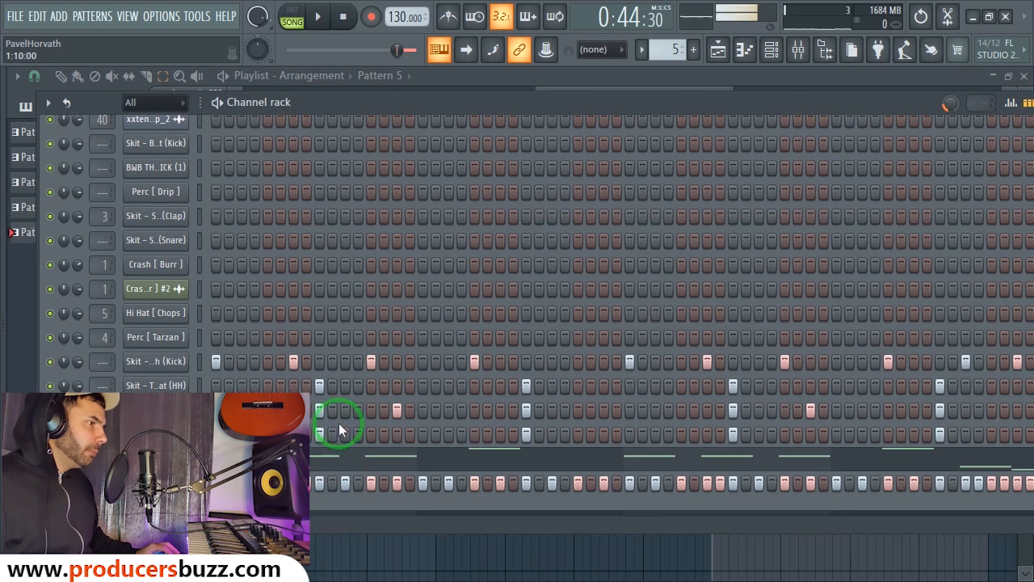
{"action": "left_click", "coordinate": [158, 457]}
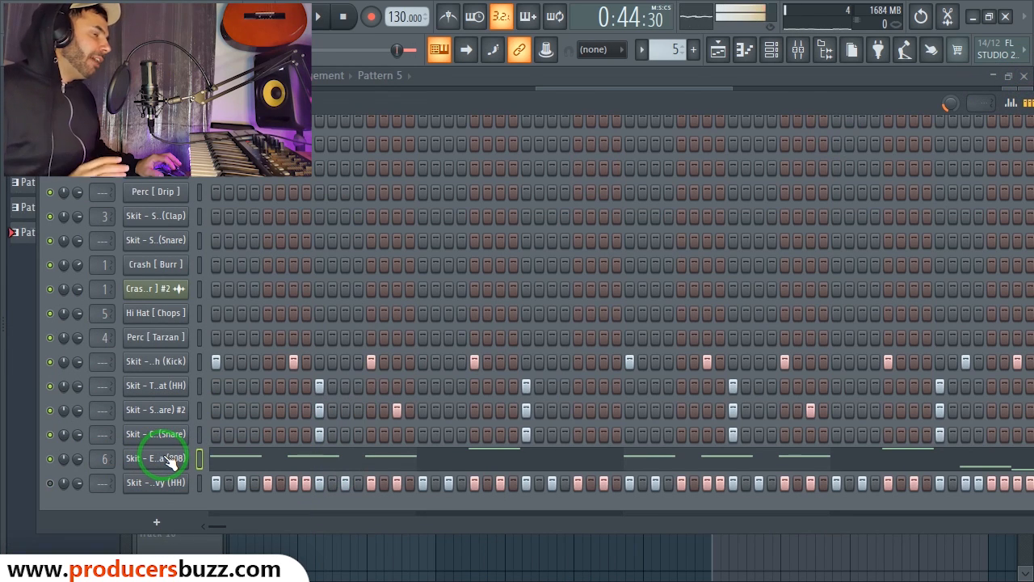
{"action": "left_click", "coordinate": [166, 461]}
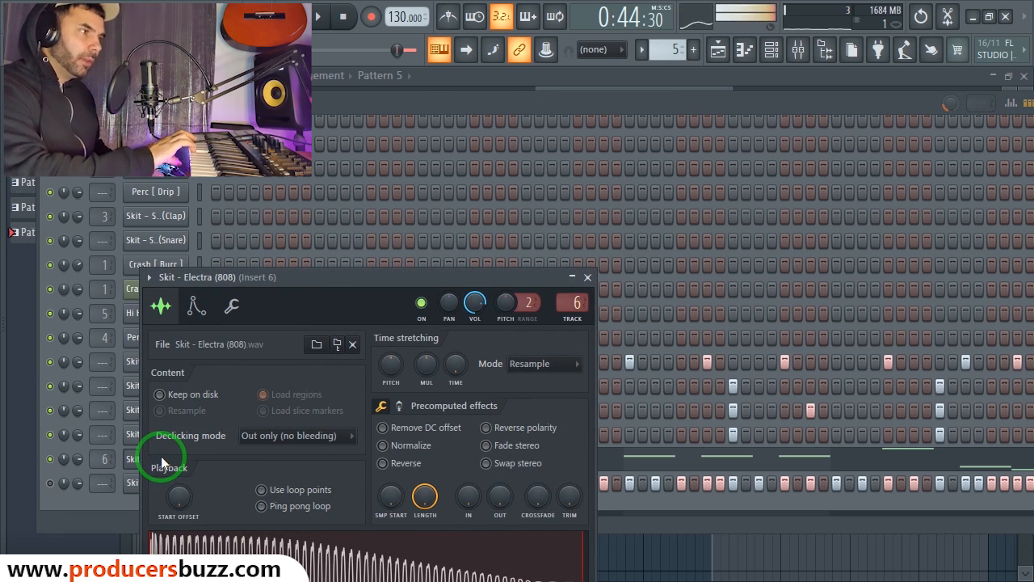
{"action": "left_click_drag", "start_coordinate": [311, 277], "coordinate": [360, 179]}
{"action": "left_click", "coordinate": [245, 207]}
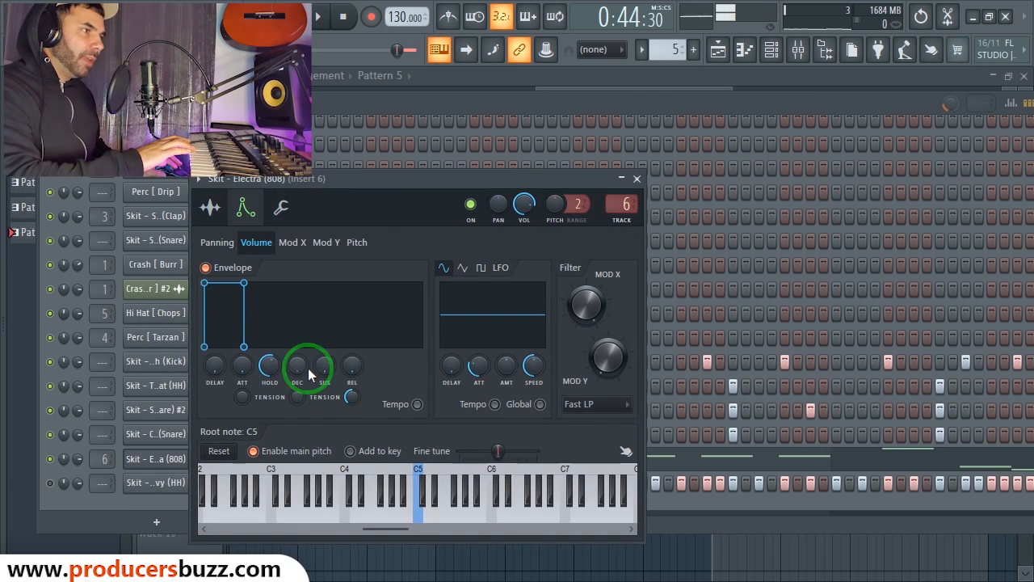
{"action": "left_click_drag", "start_coordinate": [372, 372], "coordinate": [319, 301]}
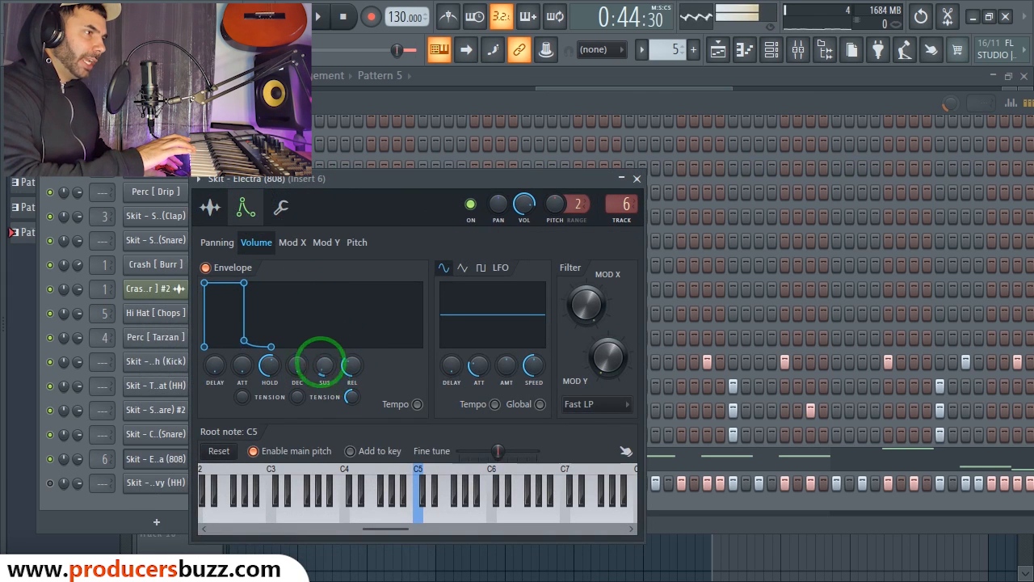
{"action": "left_click_drag", "start_coordinate": [352, 380], "coordinate": [353, 373]}
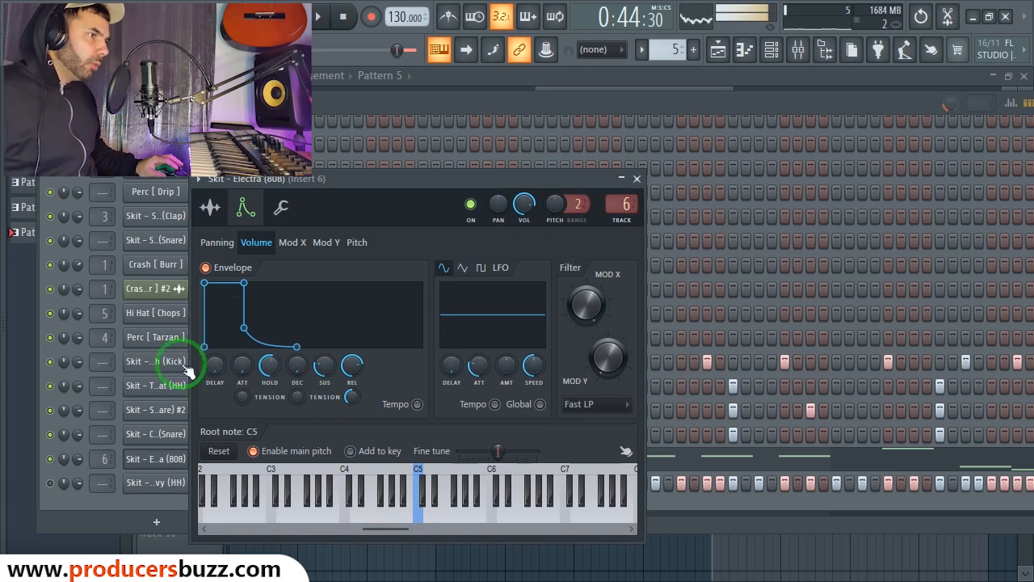
Step: Zero the 808 envelope's sustain and release, push hold to maximum, and close settings
{"action": "left_click", "coordinate": [211, 210]}
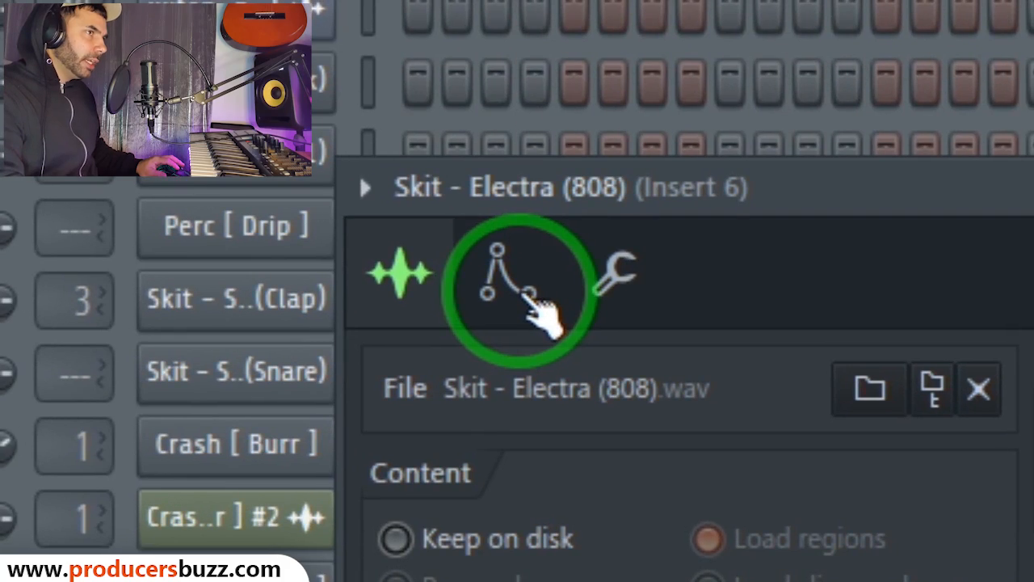
{"action": "left_click", "coordinate": [527, 301]}
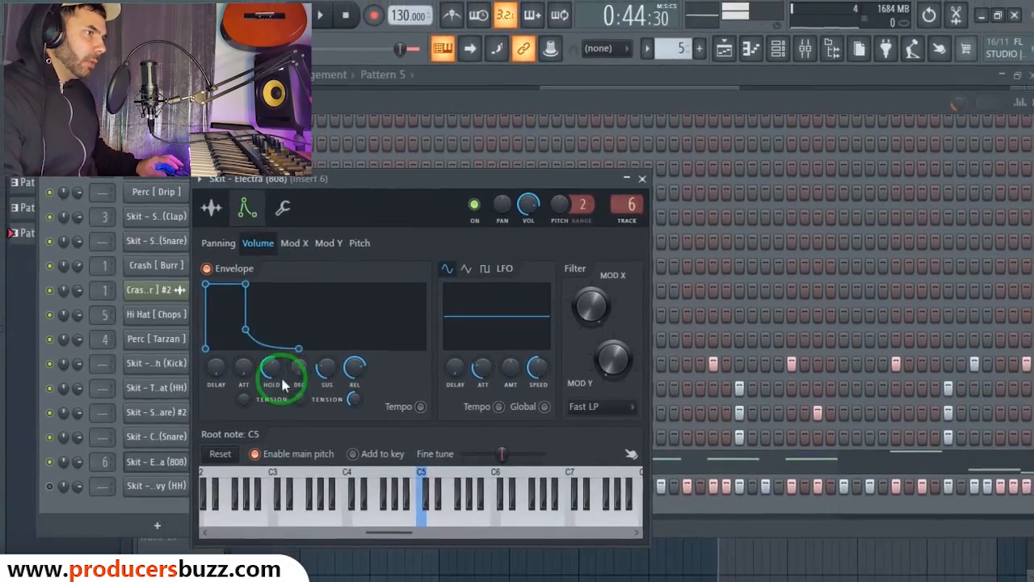
{"action": "left_click_drag", "start_coordinate": [272, 370], "coordinate": [325, 412]}
{"action": "left_click_drag", "start_coordinate": [352, 367], "coordinate": [351, 428]}
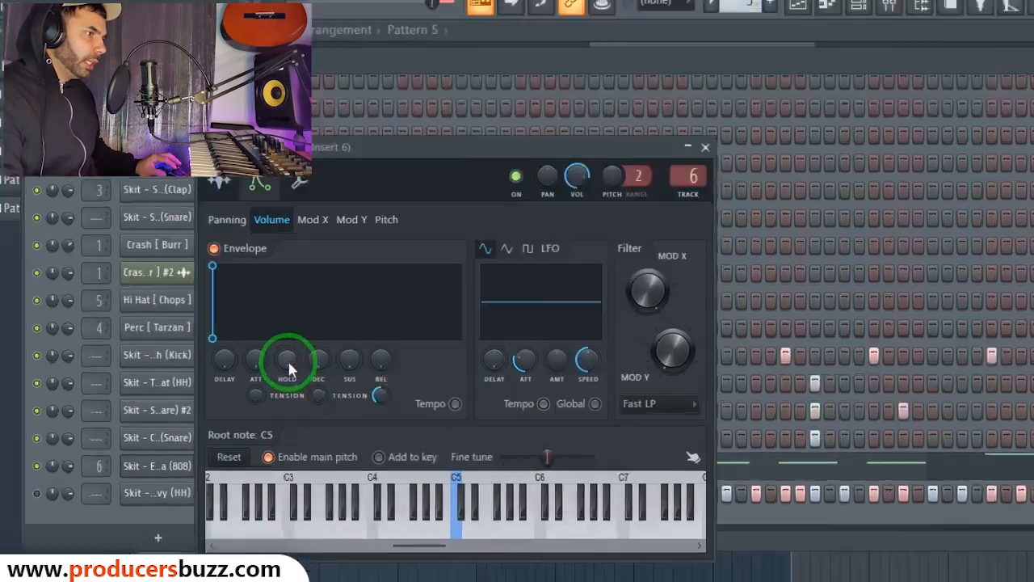
{"action": "left_click_drag", "start_coordinate": [288, 363], "coordinate": [265, 194]}
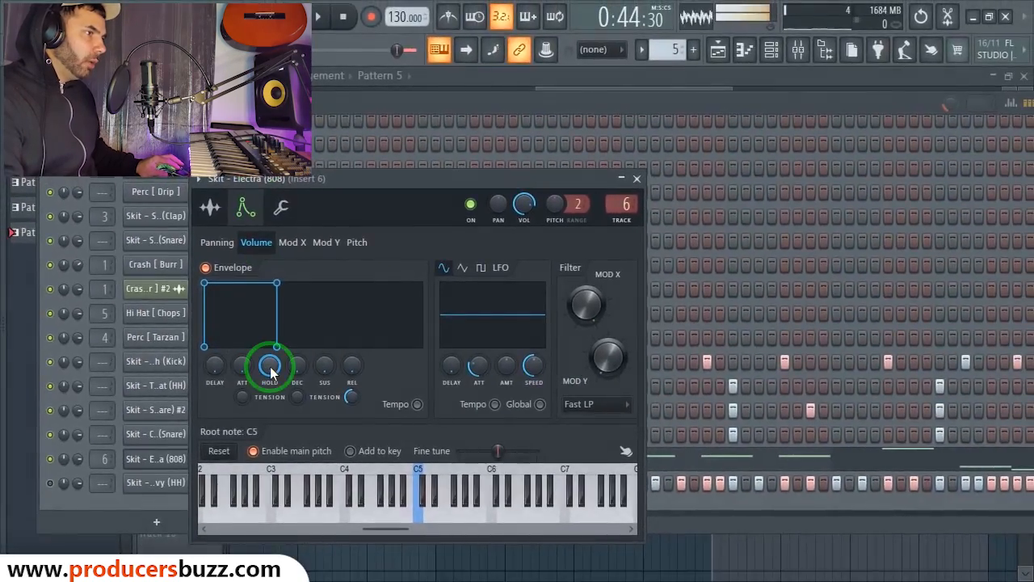
{"action": "left_click_drag", "start_coordinate": [273, 372], "coordinate": [285, 326]}
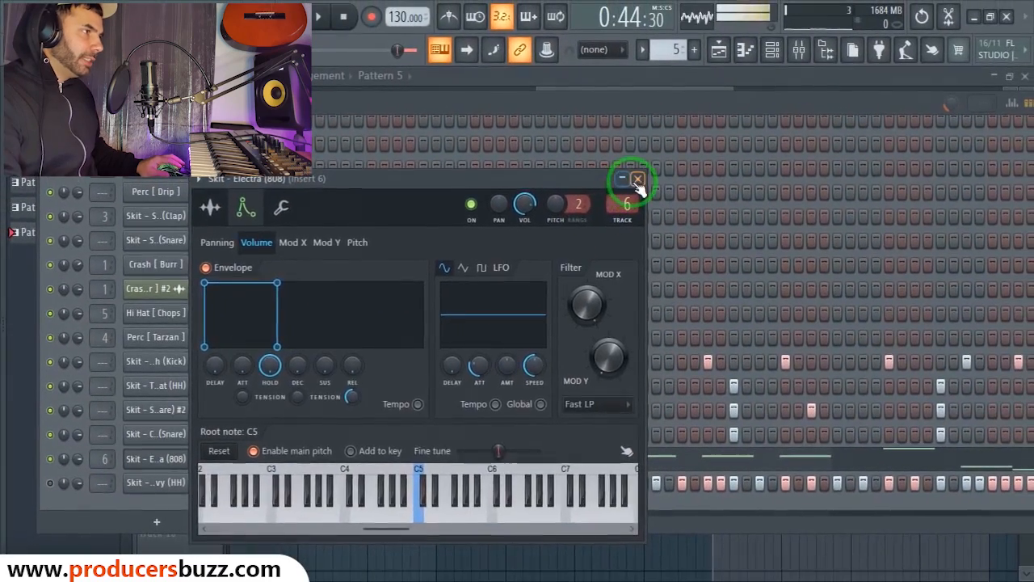
{"action": "left_click", "coordinate": [1021, 43]}
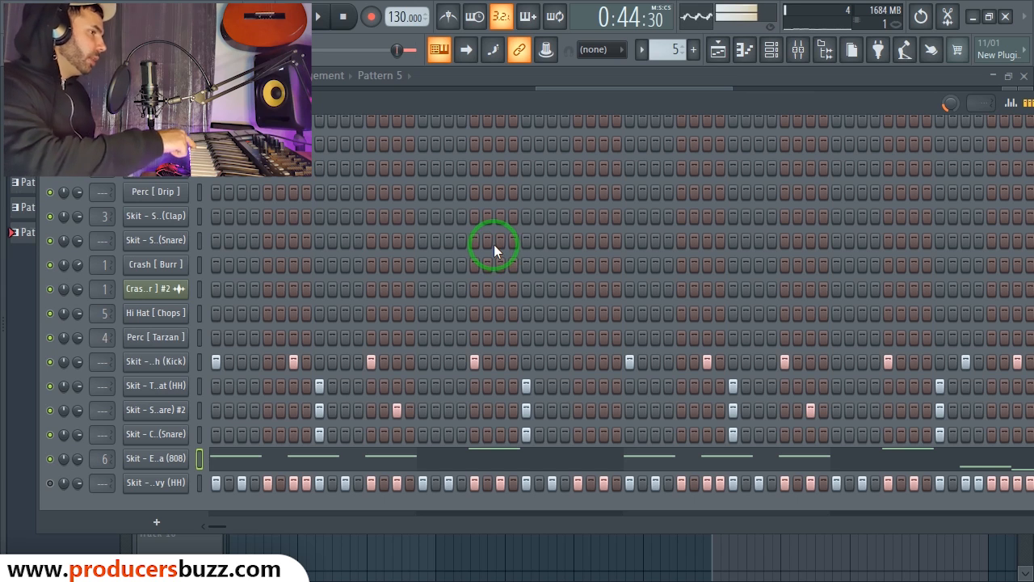
Step: Open the Wavy HH piano roll and add a hi-hat note in the first bar
{"action": "left_click", "coordinate": [145, 483]}
{"action": "right_click", "coordinate": [159, 480]}
{"action": "left_click", "coordinate": [230, 347]}
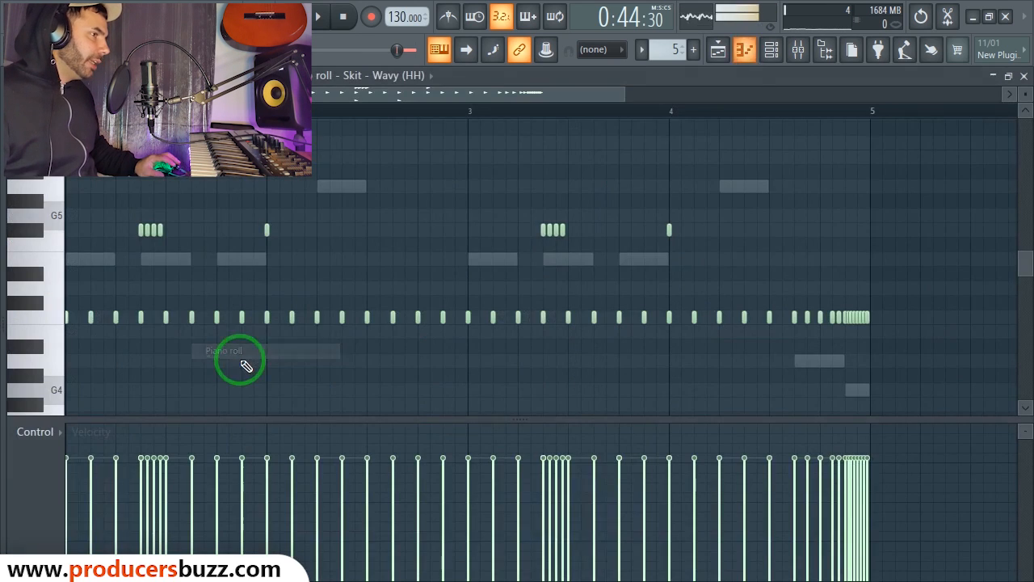
{"action": "left_click_drag", "start_coordinate": [636, 95], "coordinate": [526, 93]}
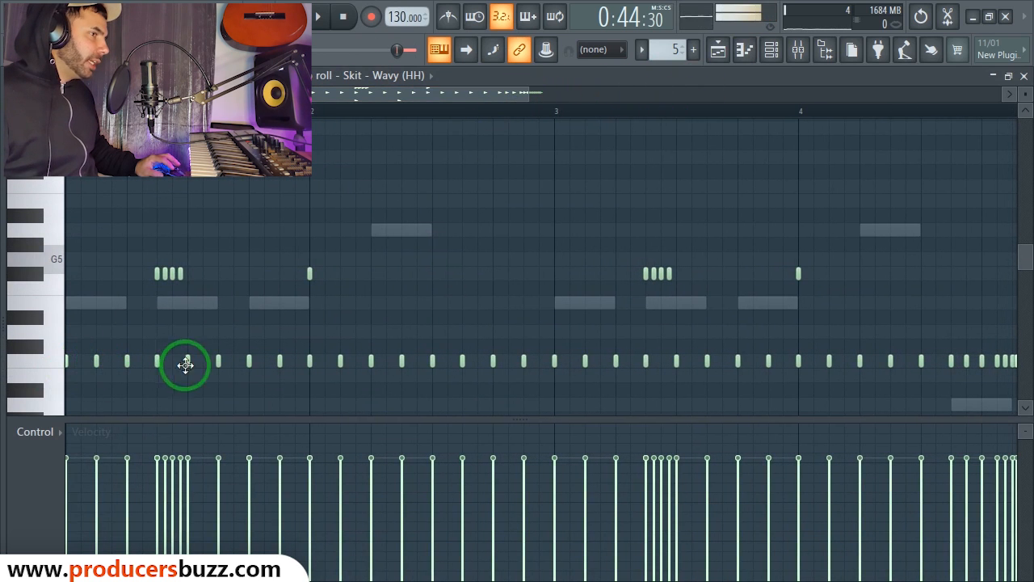
{"action": "left_click", "coordinate": [329, 23]}
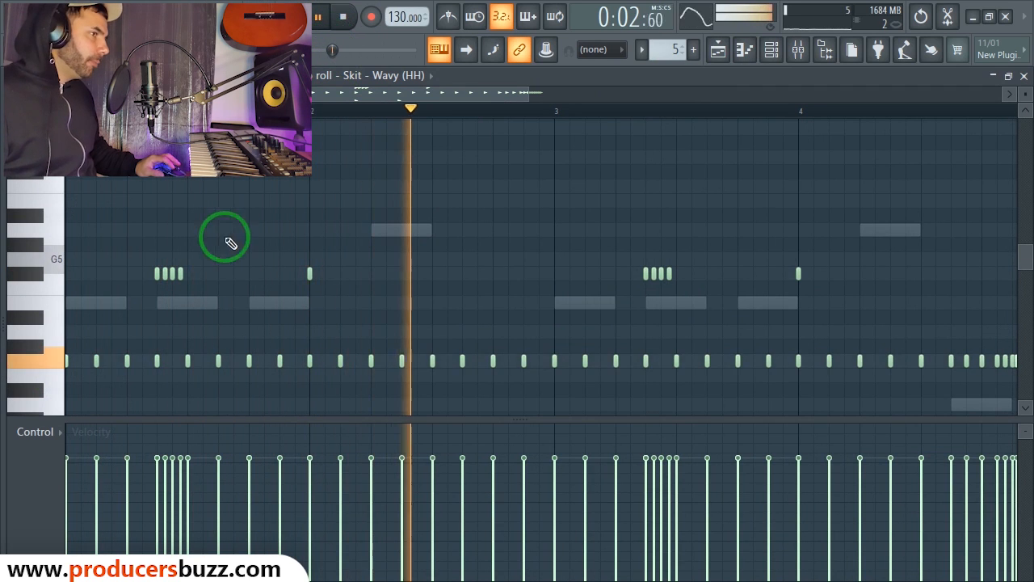
{"action": "scroll", "coordinate": [230, 231], "scroll_direction": "down", "scroll_amount": 4}
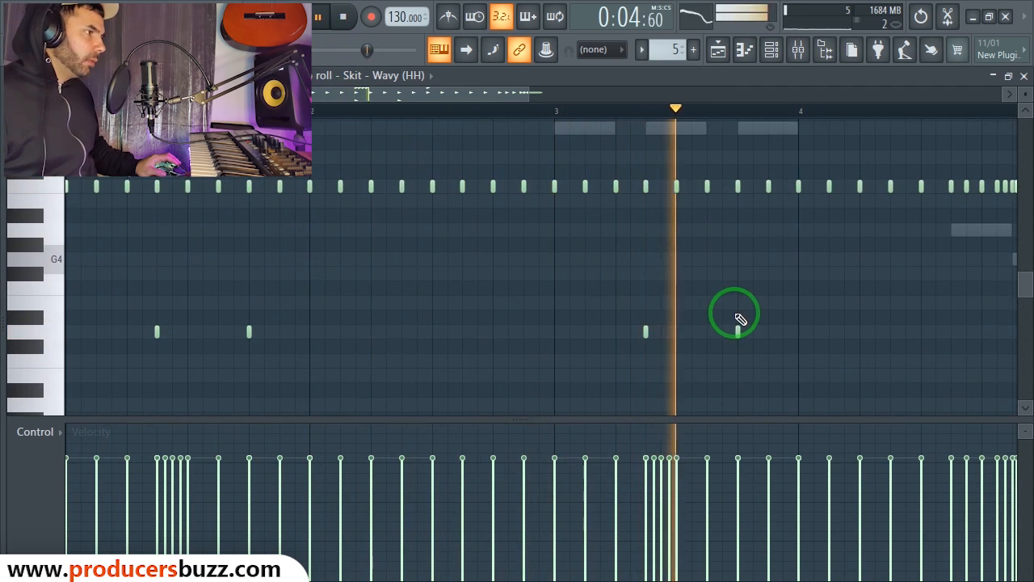
{"action": "key", "text": "space"}
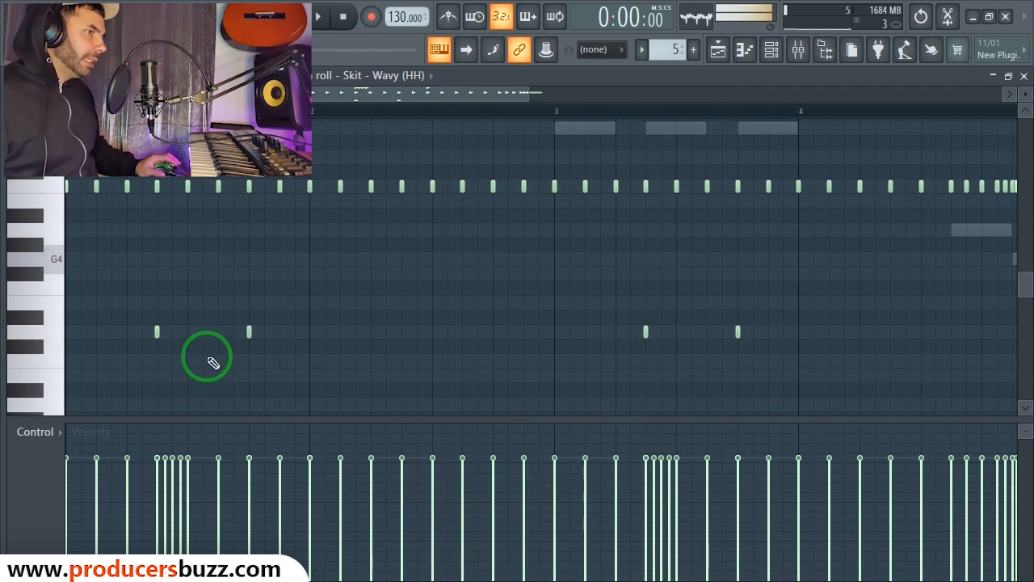
{"action": "left_click", "coordinate": [157, 332]}
{"action": "key", "text": "space"}
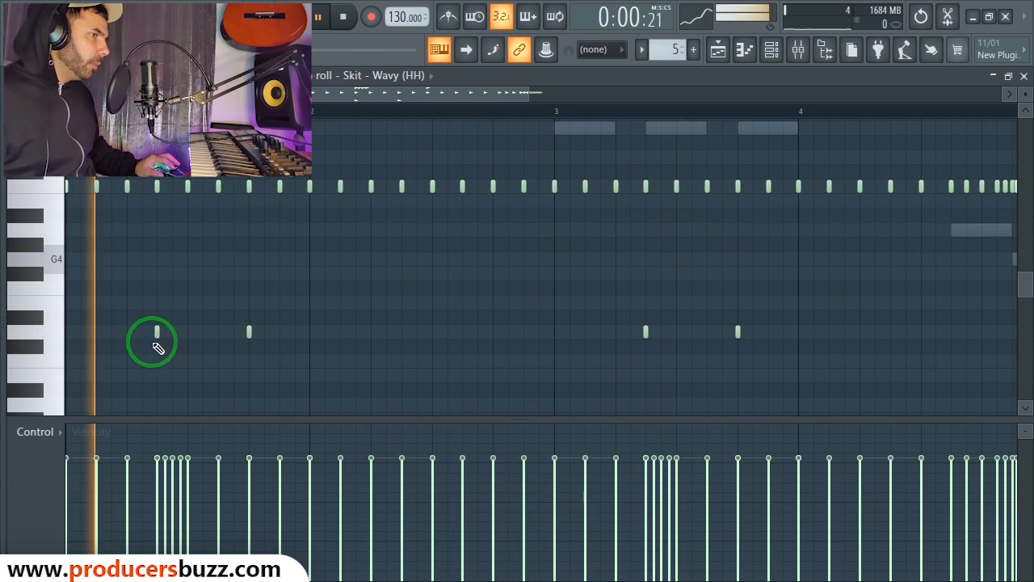
{"action": "key", "text": "space"}
{"action": "key", "text": "space"}
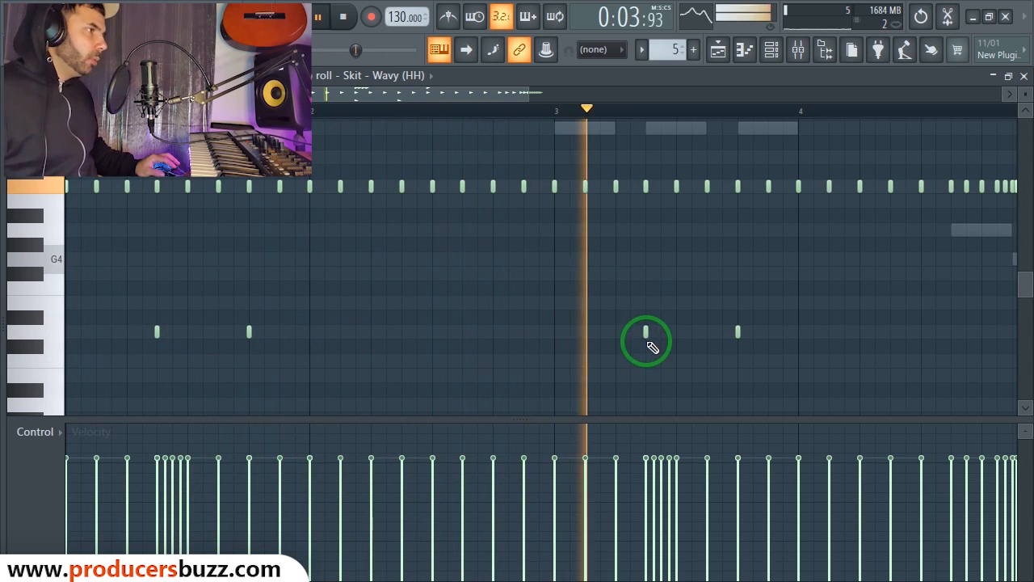
{"action": "key", "text": "space"}
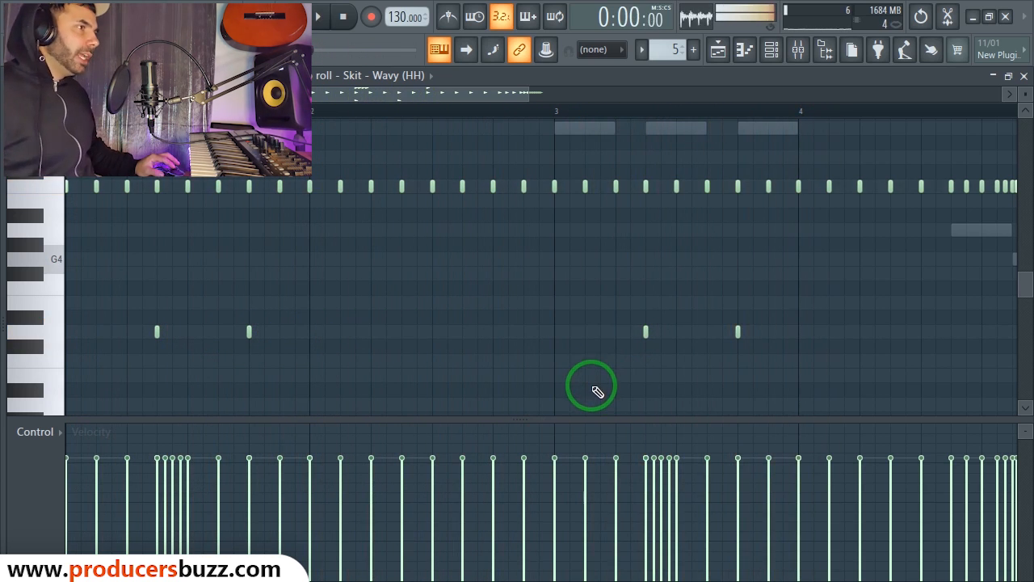
Step: Set the piano roll snap to 1/4 step and draw the hi-hat rolls
{"action": "scroll", "coordinate": [457, 212], "scroll_direction": "up", "scroll_amount": 4}
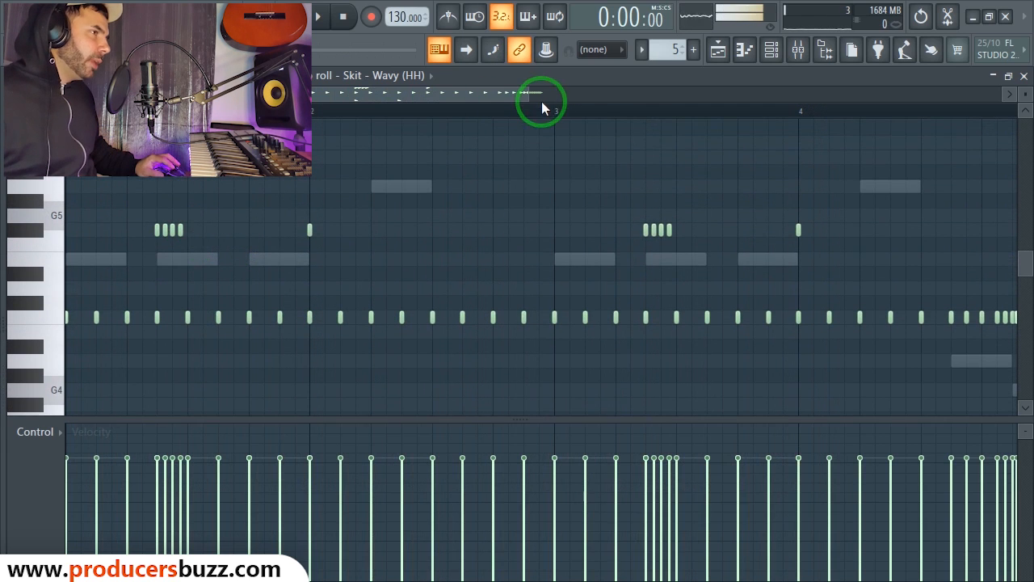
{"action": "mouse_move", "coordinate": [532, 95]}
{"action": "left_mouse_down"}
{"action": "mouse_move", "coordinate": [342, 115]}
{"action": "mouse_move", "coordinate": [323, 231]}
{"action": "left_mouse_up"}
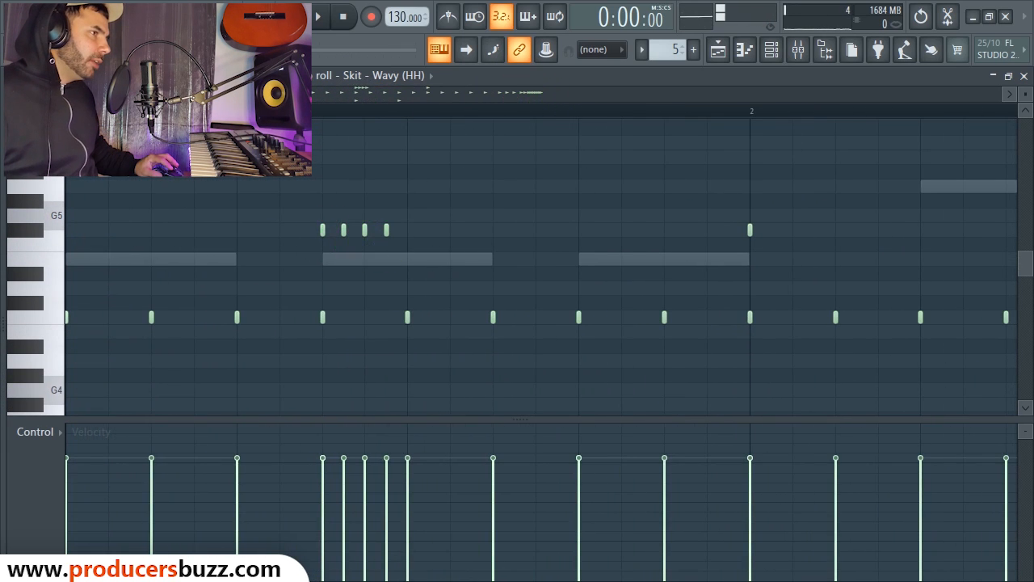
{"action": "left_click", "coordinate": [50, 76]}
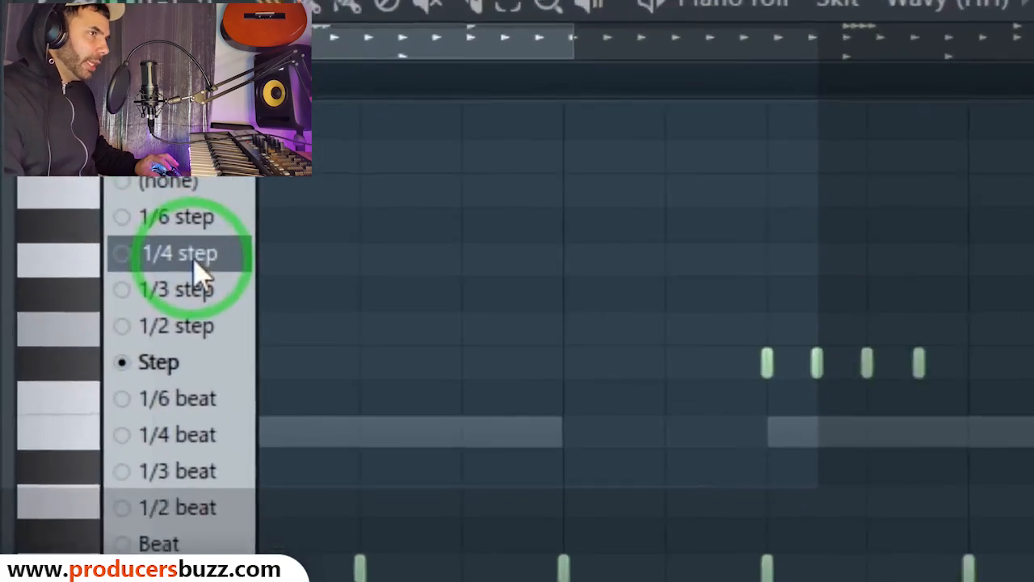
{"action": "left_click", "coordinate": [81, 186]}
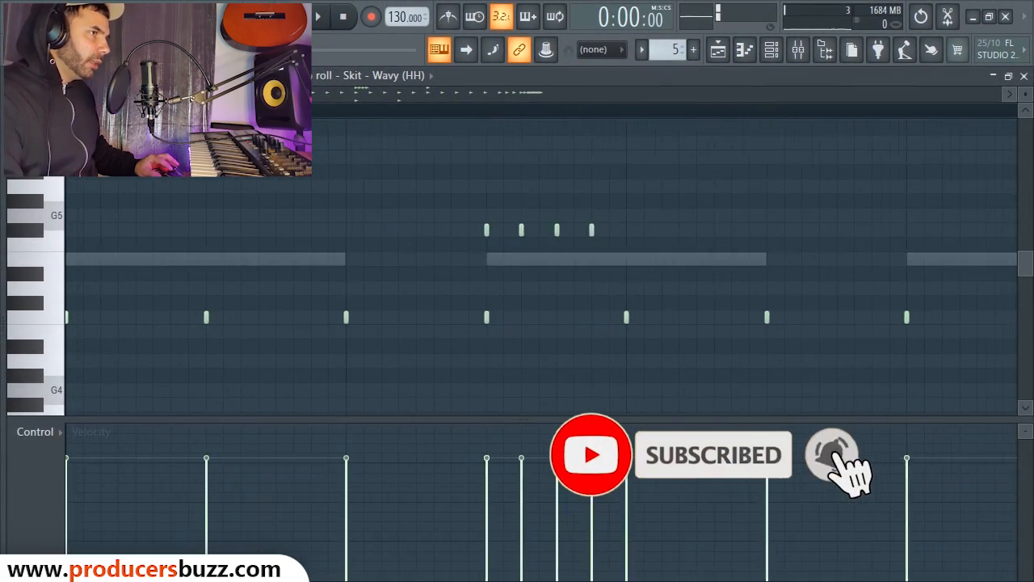
{"action": "left_click_drag", "start_coordinate": [135, 93], "coordinate": [167, 93]}
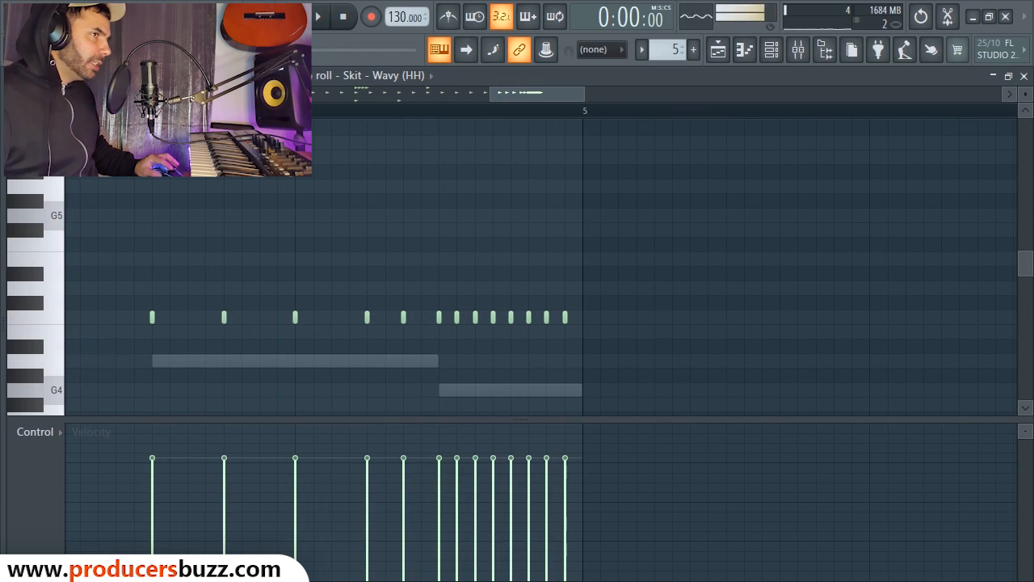
{"action": "left_click", "coordinate": [50, 76]}
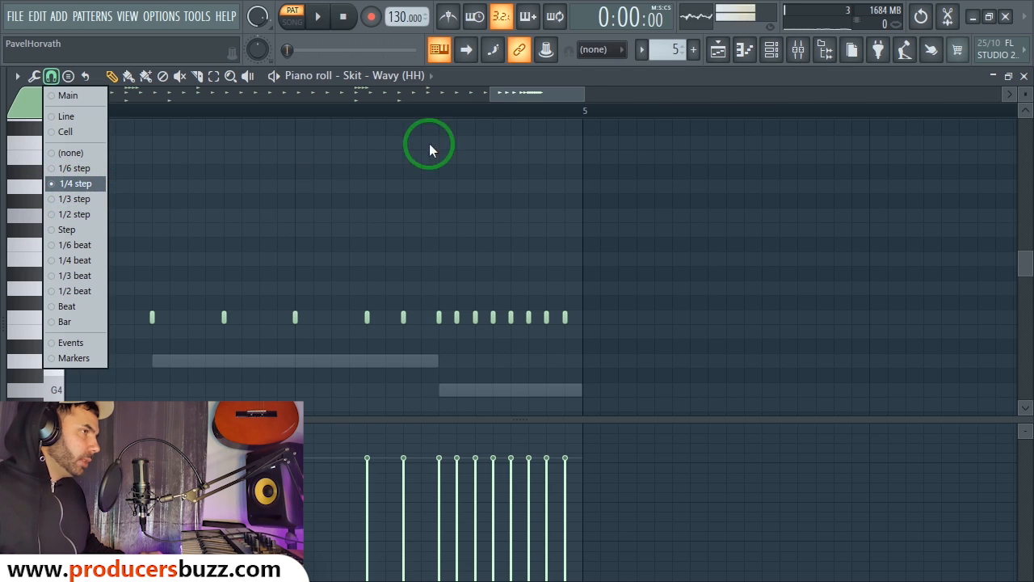
{"action": "left_click", "coordinate": [1024, 76]}
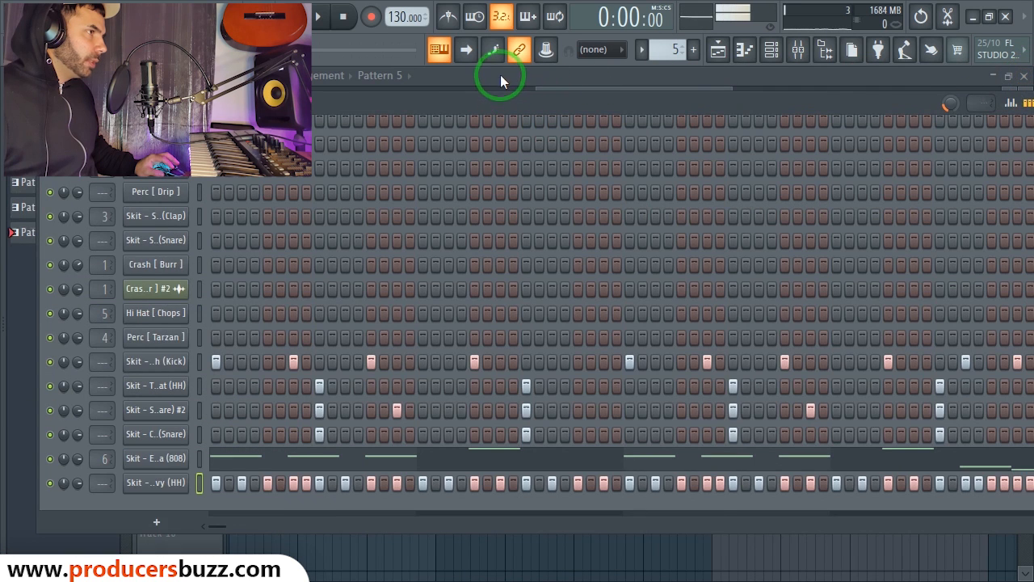
Step: Zoom the playlist to bars 5–34, switch to song mode and play from bar 25
{"action": "left_click", "coordinate": [500, 78]}
{"action": "left_click_drag", "start_coordinate": [734, 88], "coordinate": [476, 106]}
{"action": "left_click_drag", "start_coordinate": [557, 92], "coordinate": [877, 100]}
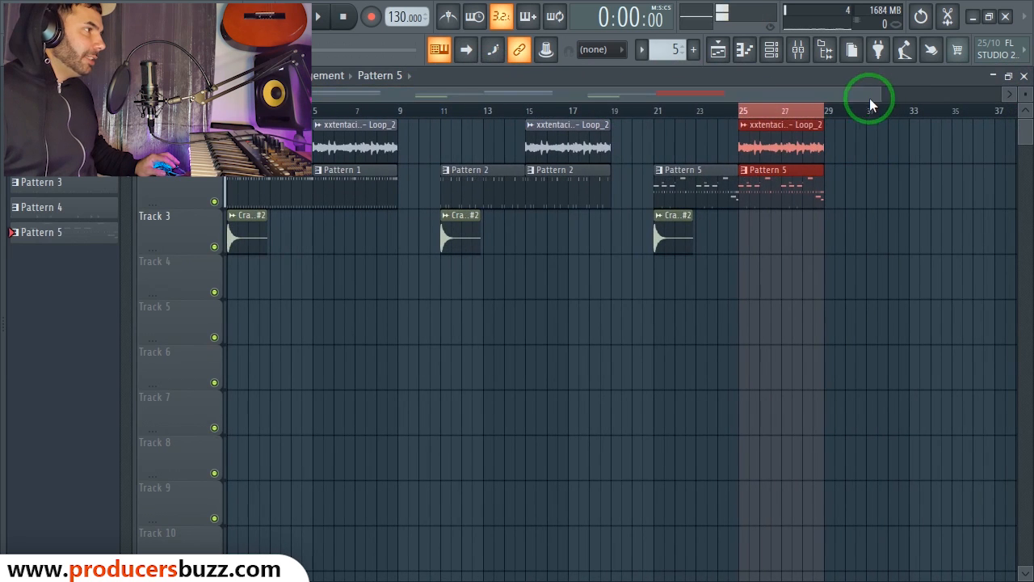
{"action": "left_click", "coordinate": [289, 22]}
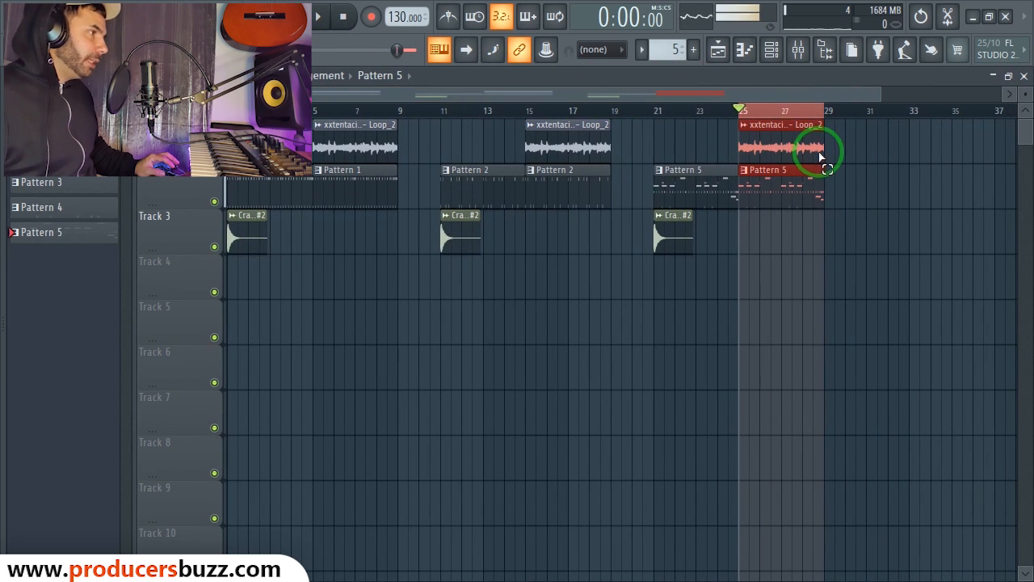
{"action": "key", "text": "space"}
Step: Open the channel rack, stop playback and select the other hi-hat channel
{"action": "left_click", "coordinate": [771, 49]}
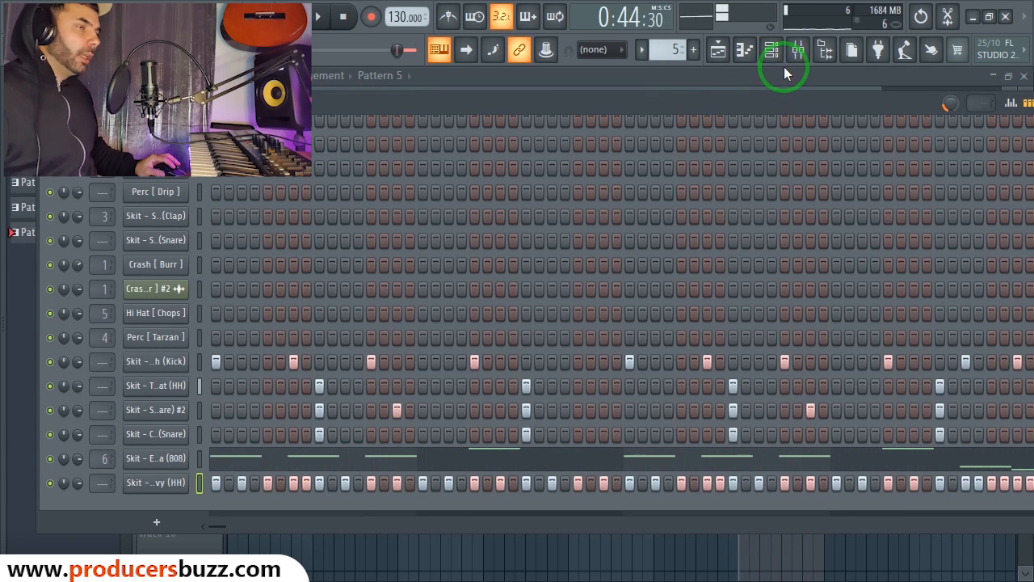
{"action": "key", "text": "space"}
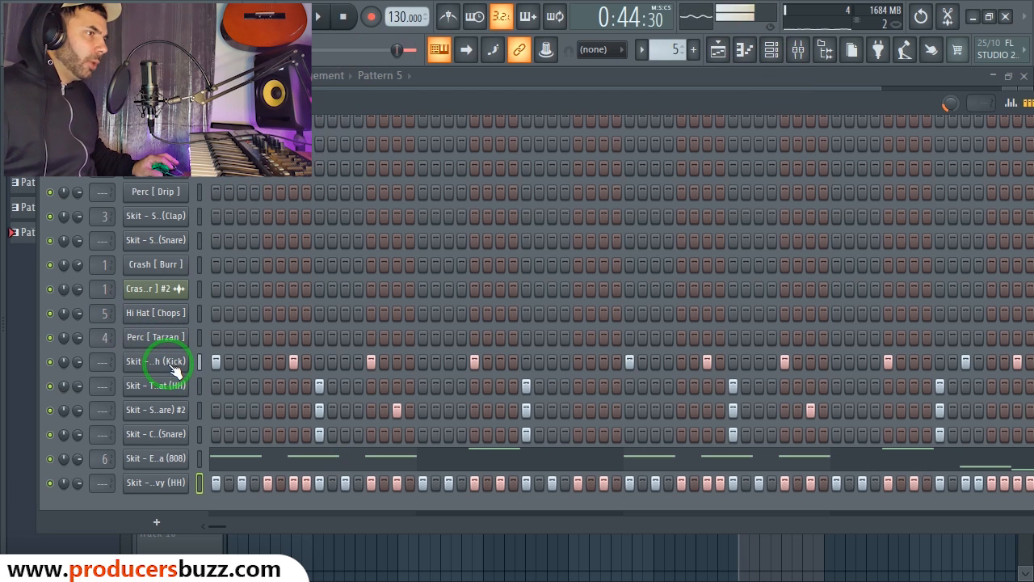
{"action": "left_click", "coordinate": [150, 415]}
{"action": "left_click", "coordinate": [159, 396]}
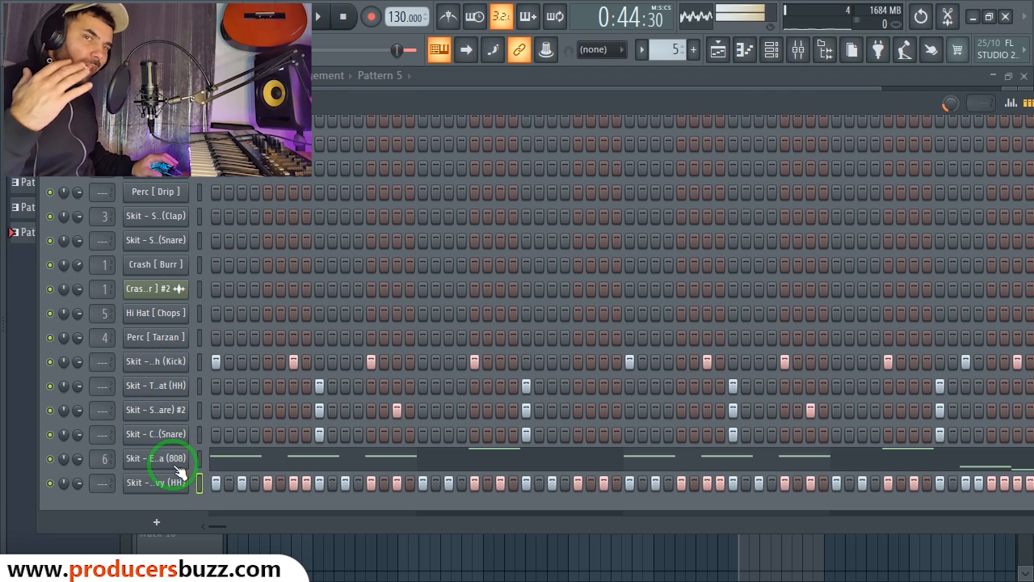
Step: Move the channel rack down, close it, and play the song from bar 5
{"action": "left_click_drag", "start_coordinate": [463, 104], "coordinate": [455, 291]}
{"action": "key", "text": "space"}
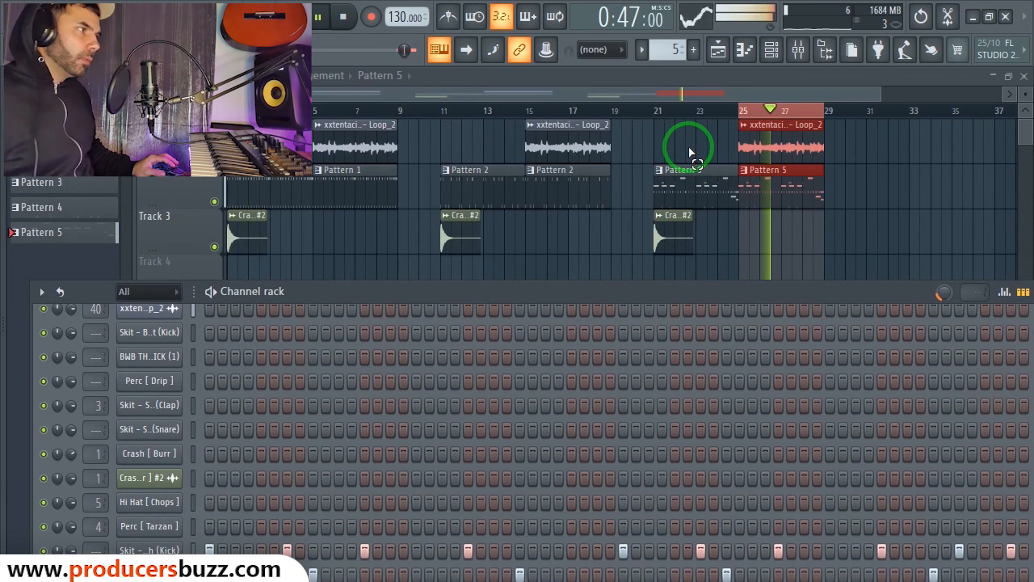
{"action": "key", "text": "space"}
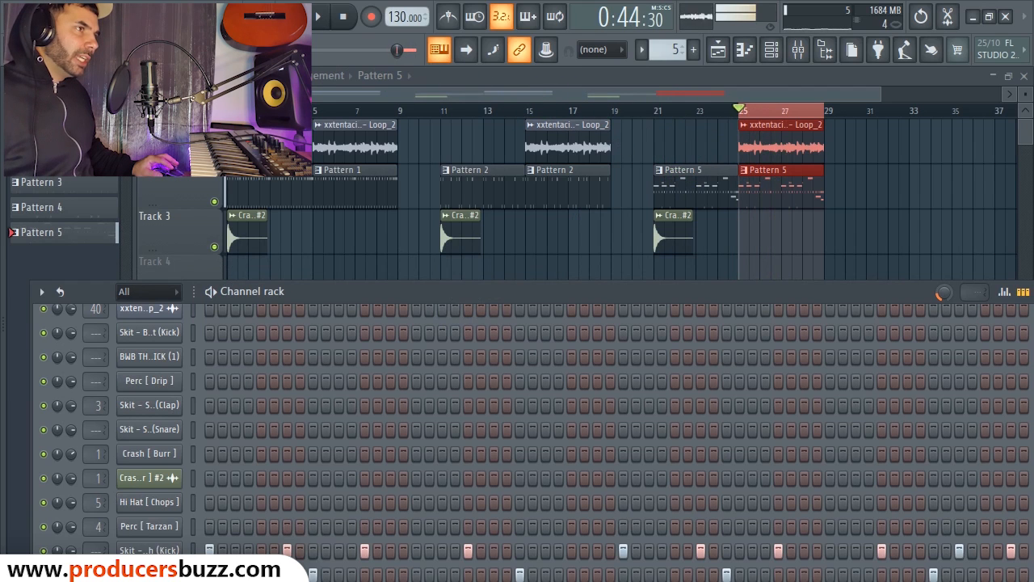
{"action": "key", "text": "F6"}
{"action": "left_click", "coordinate": [317, 110]}
{"action": "key", "text": "space"}
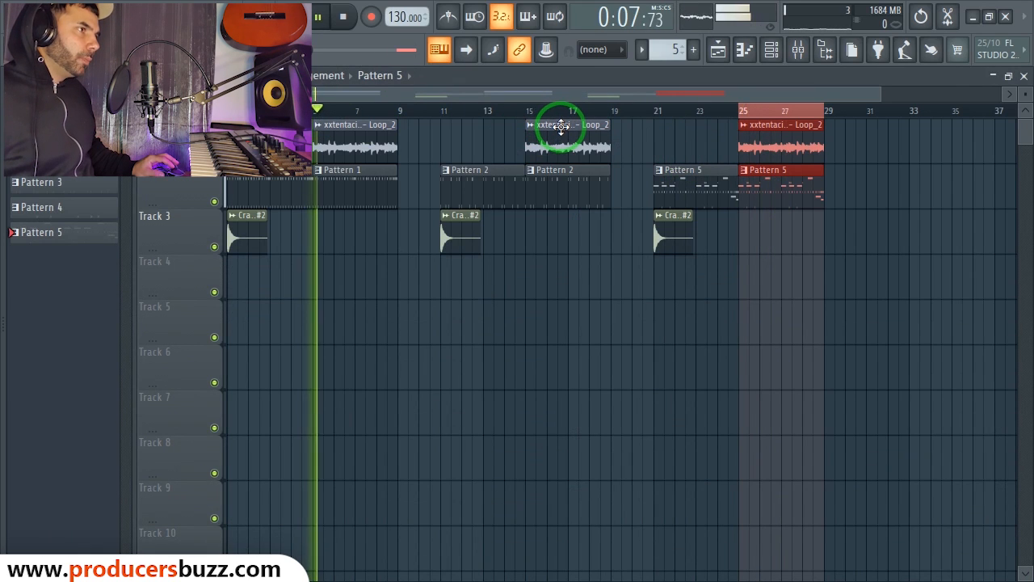
{"action": "key", "text": "space"}
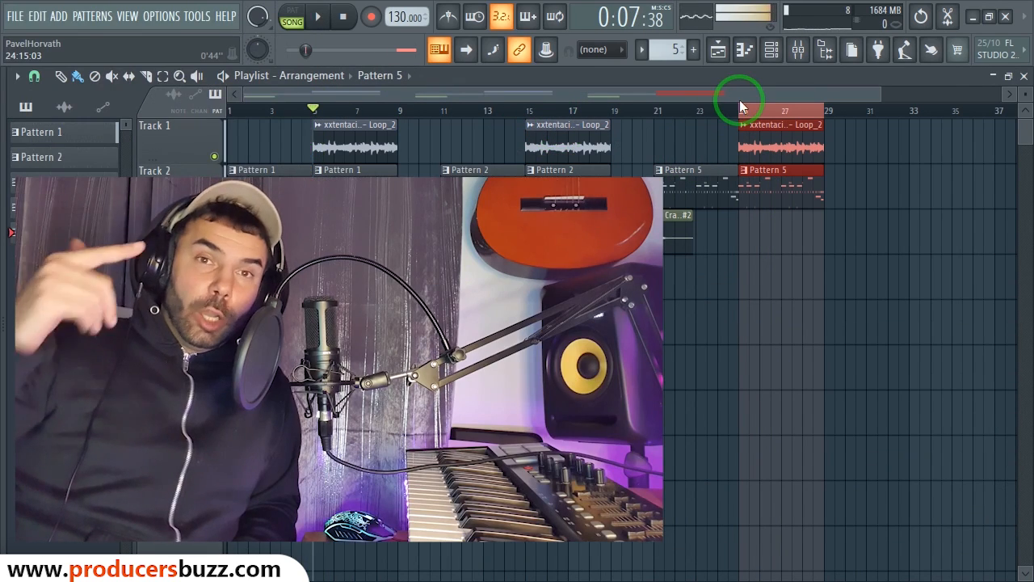